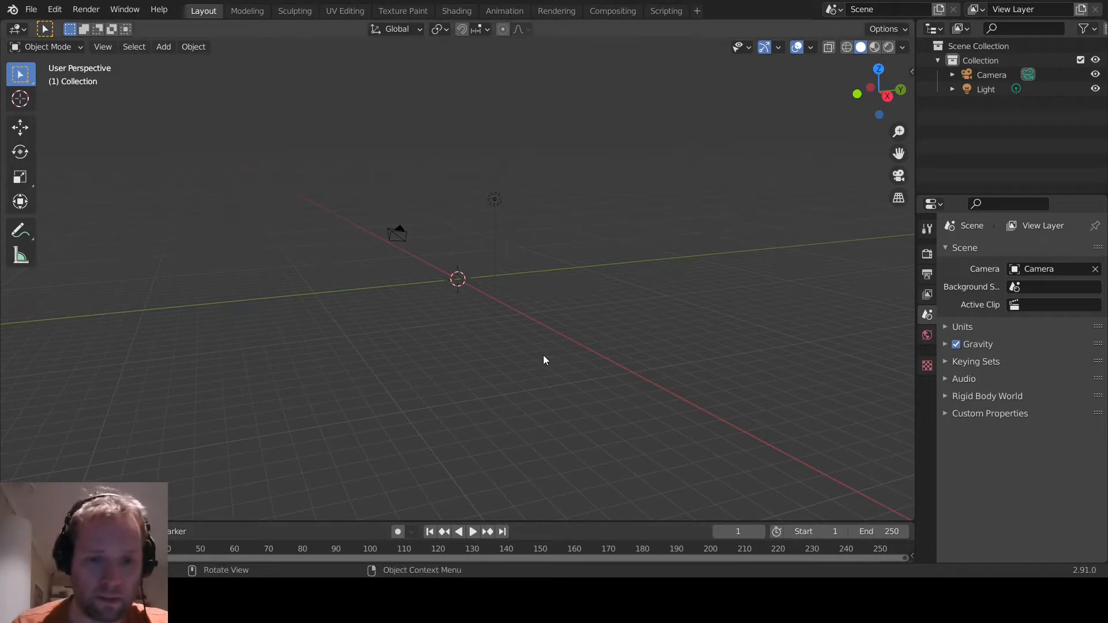
right_click(558, 313)
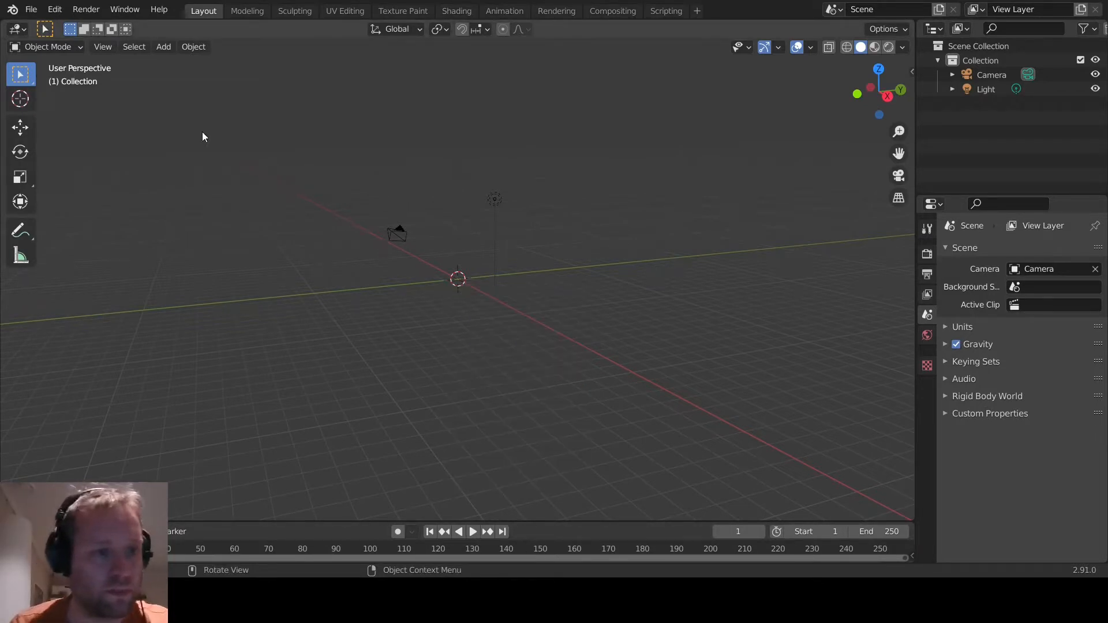
click(31, 9)
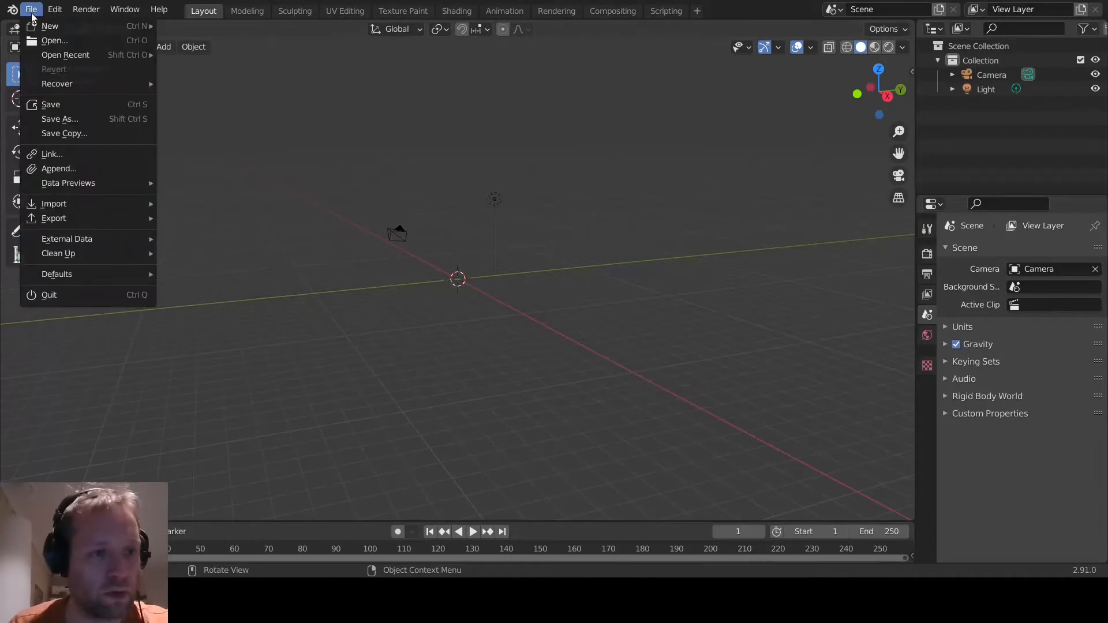
click(55, 44)
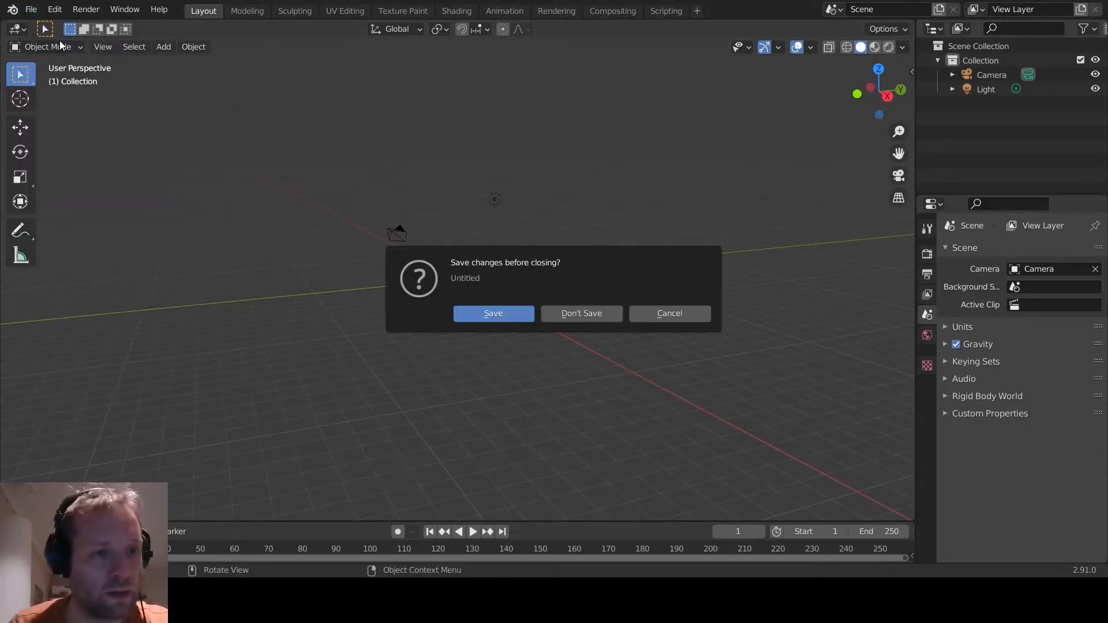
click(707, 313)
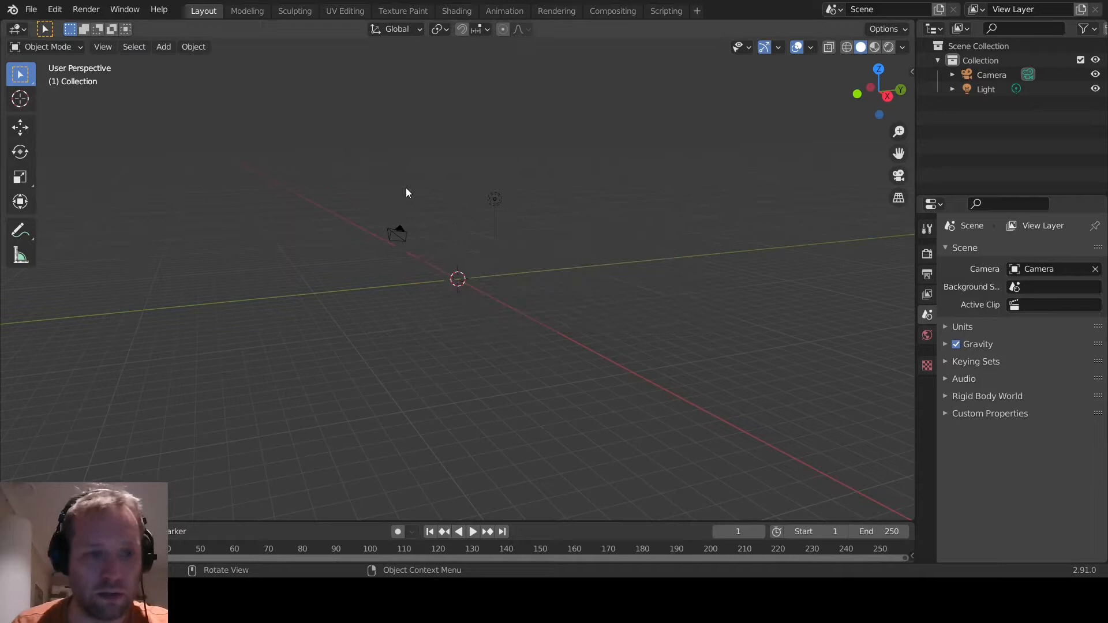
Import the Wavefront (.obj) model of the spaceship on its stand into the scene
click(31, 9)
mouse_move(92, 205)
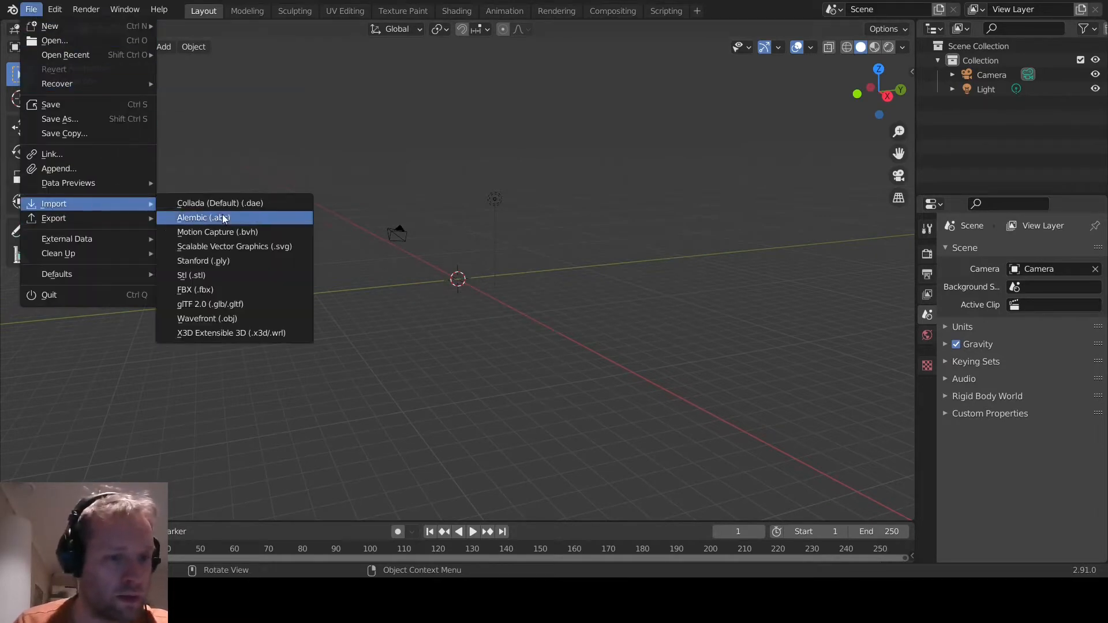
click(241, 320)
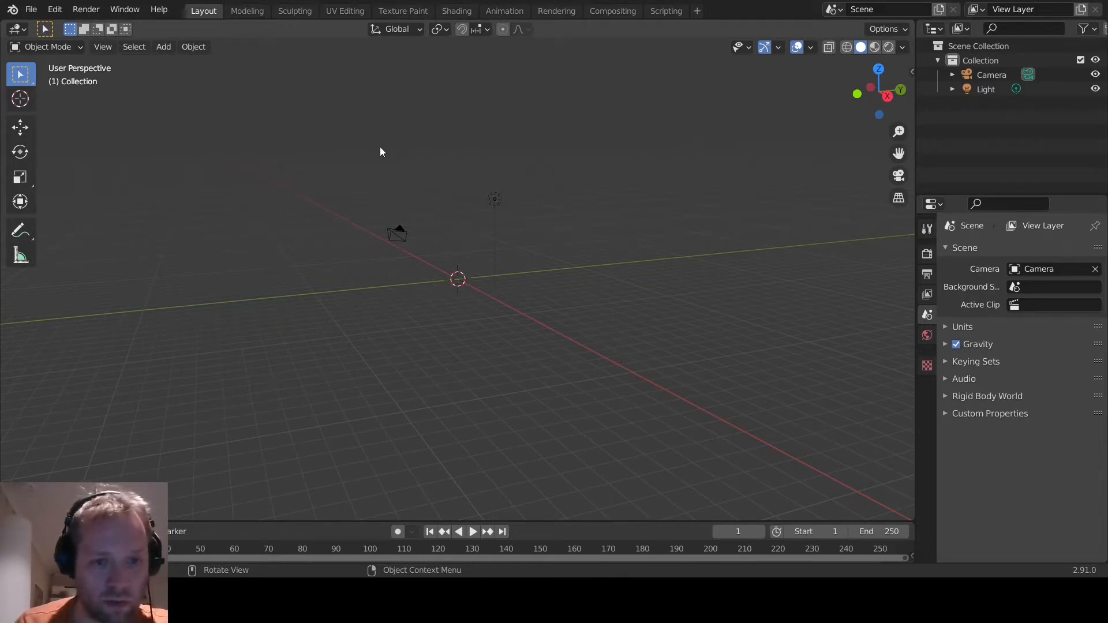
middle_drag(551, 199, 512, 275)
scroll(512, 275, up, 5)
middle_drag(628, 263, 562, 244)
scroll(597, 261, up, 3)
scroll(596, 258, up, 1)
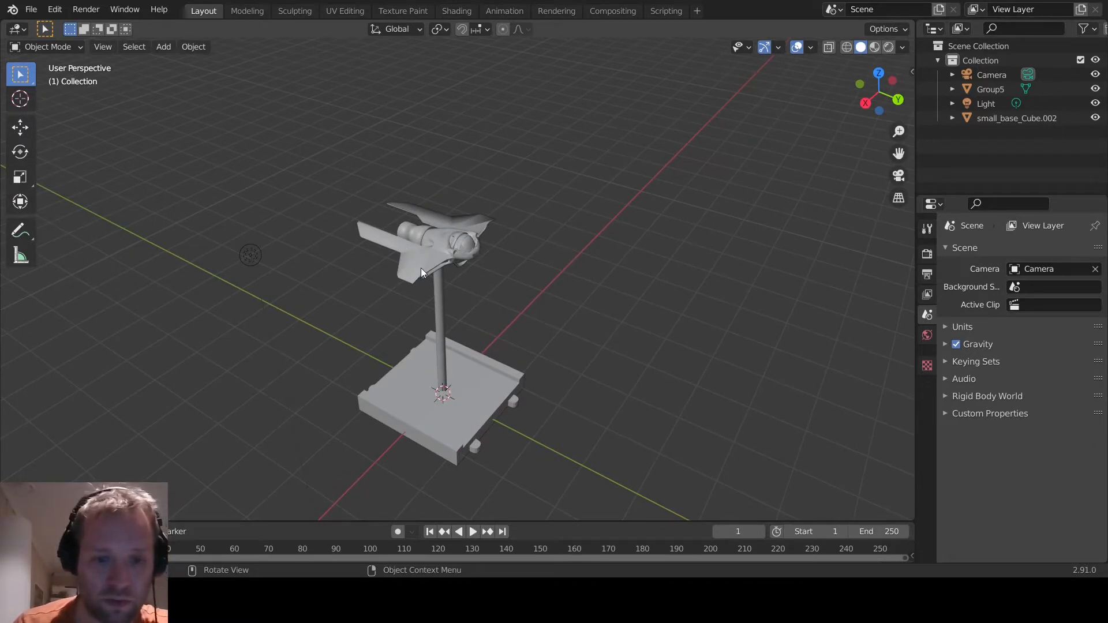
Hide the small_base_Cube.002 stand in the viewport so only the ship is shown
click(927, 367)
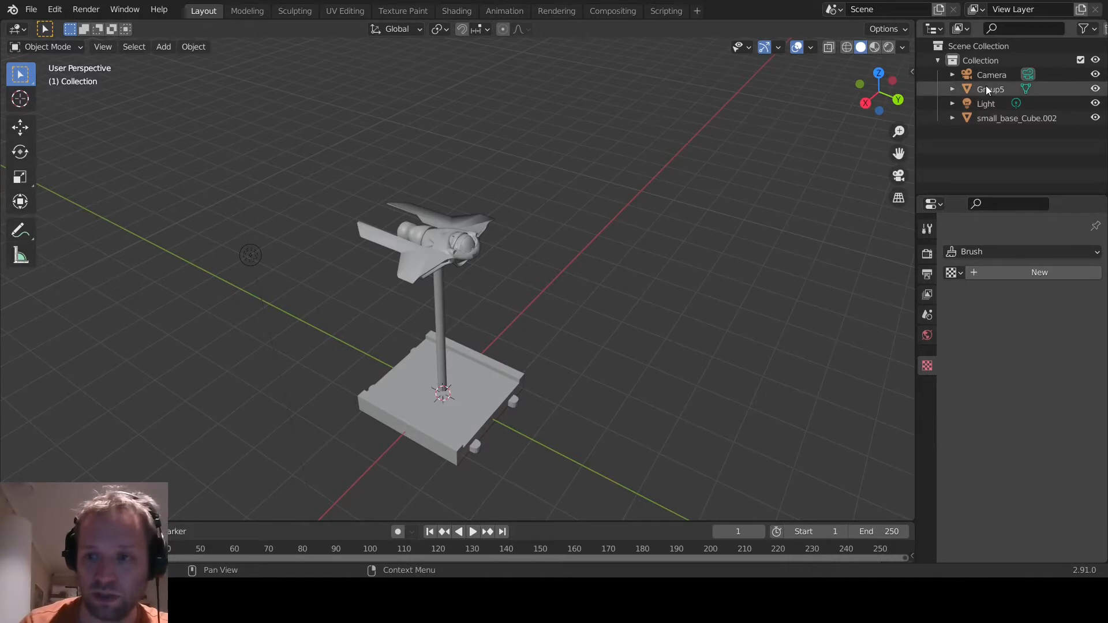
click(998, 120)
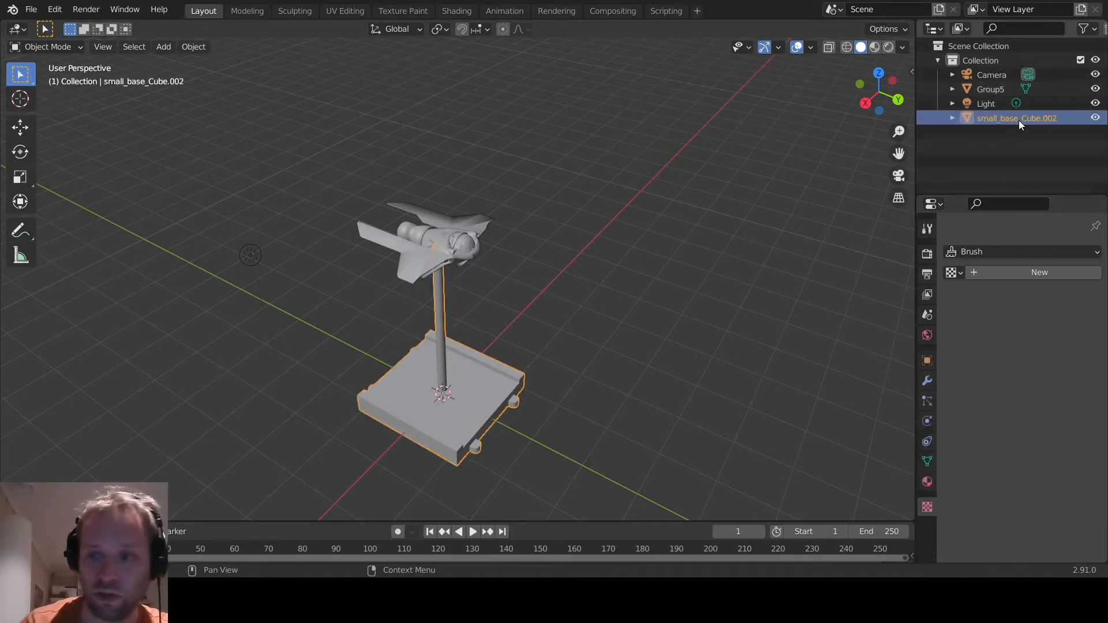
click(1096, 117)
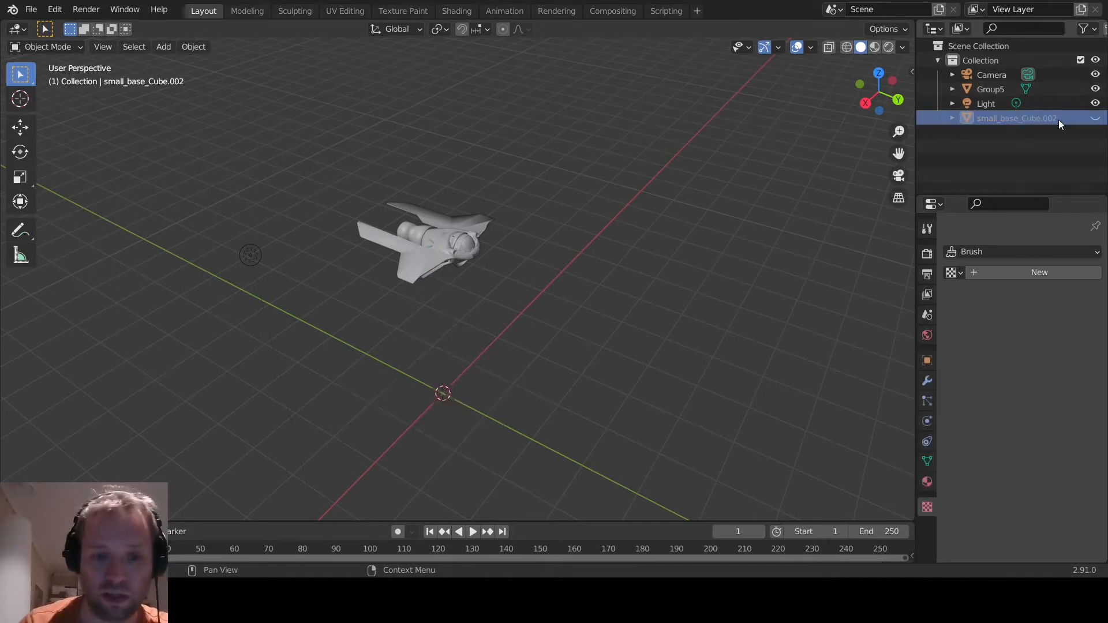
Give the Group5 ship material an Image Texture as base color, using the CartelSpacer.png image
click(988, 88)
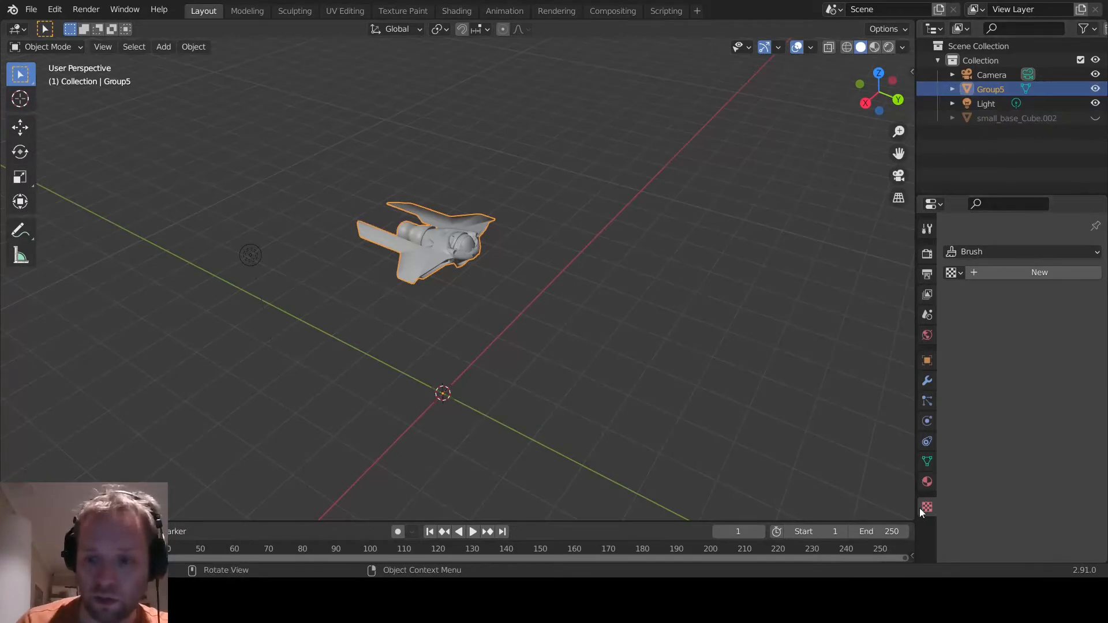
click(927, 482)
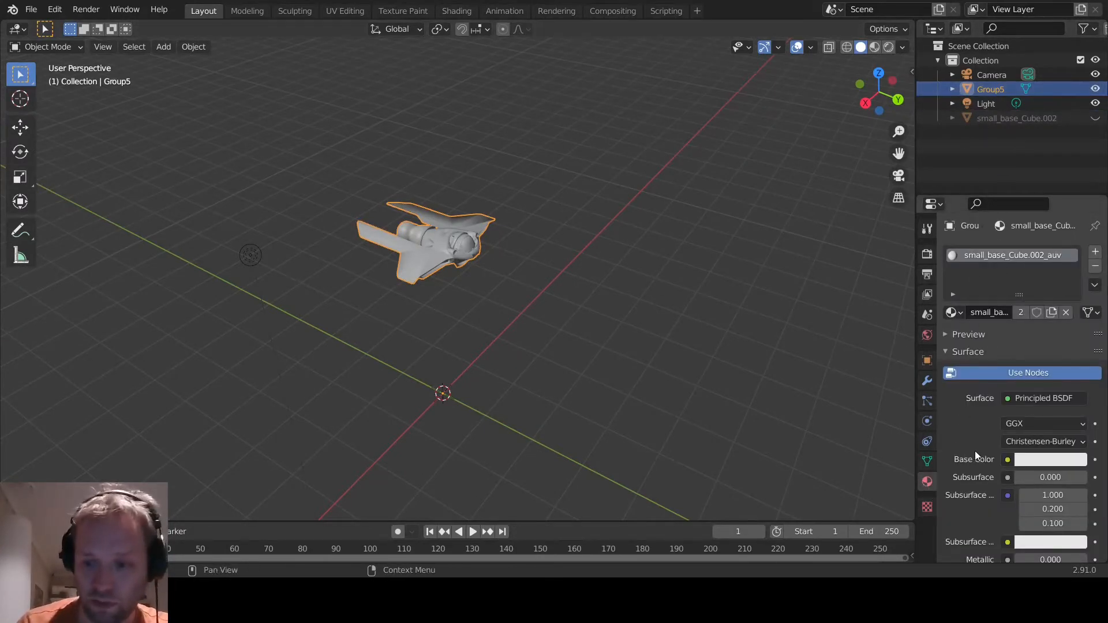
click(1008, 460)
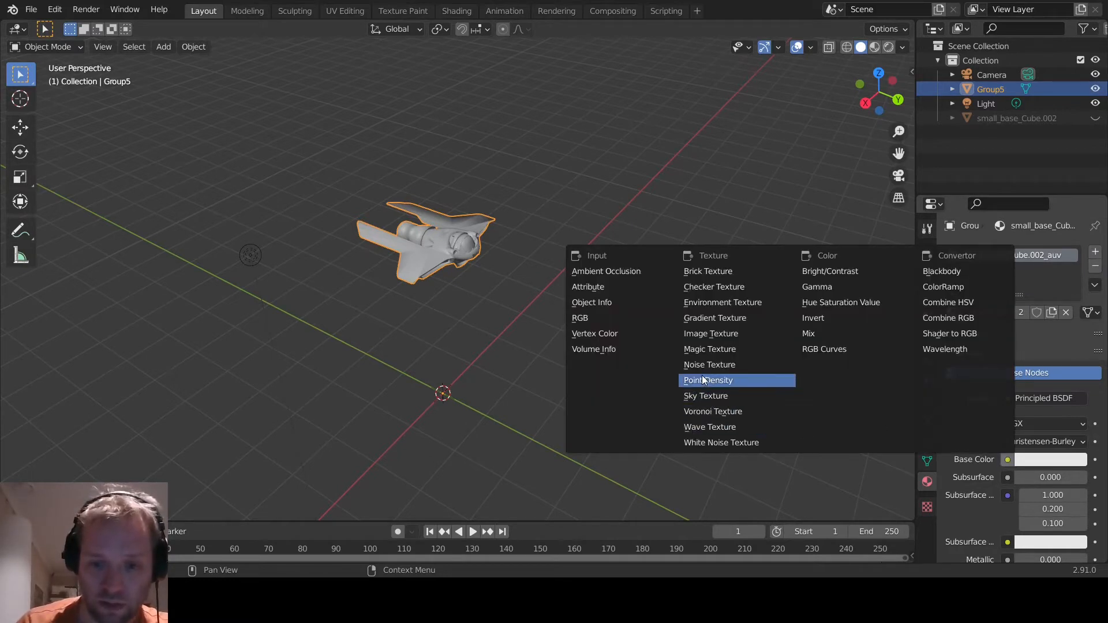
click(712, 333)
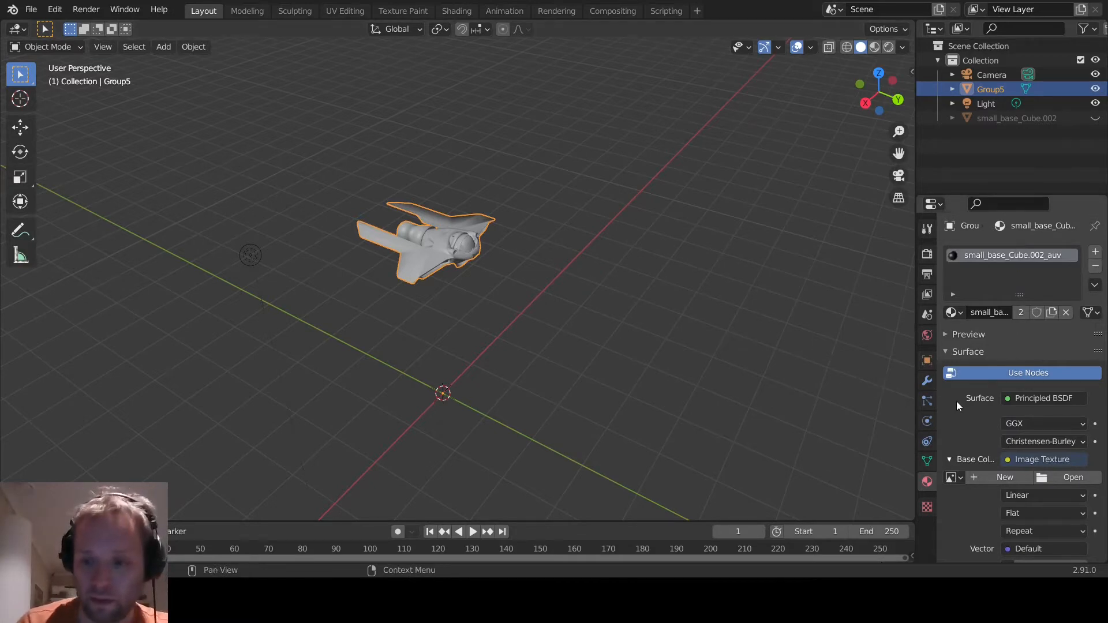
scroll(976, 461, down, 2)
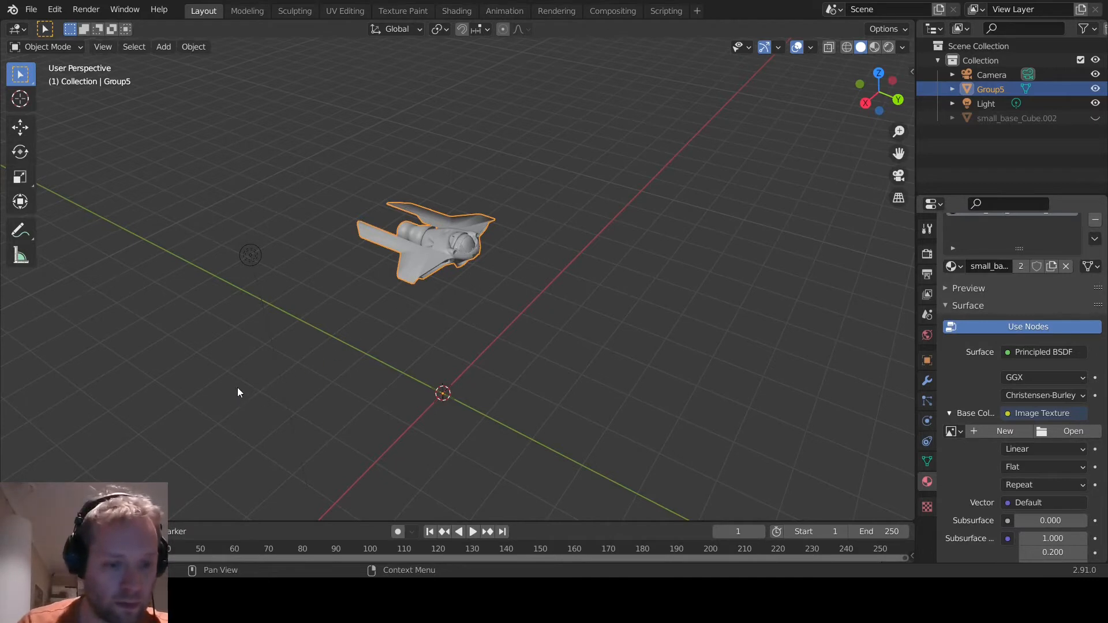
double_click(401, 148)
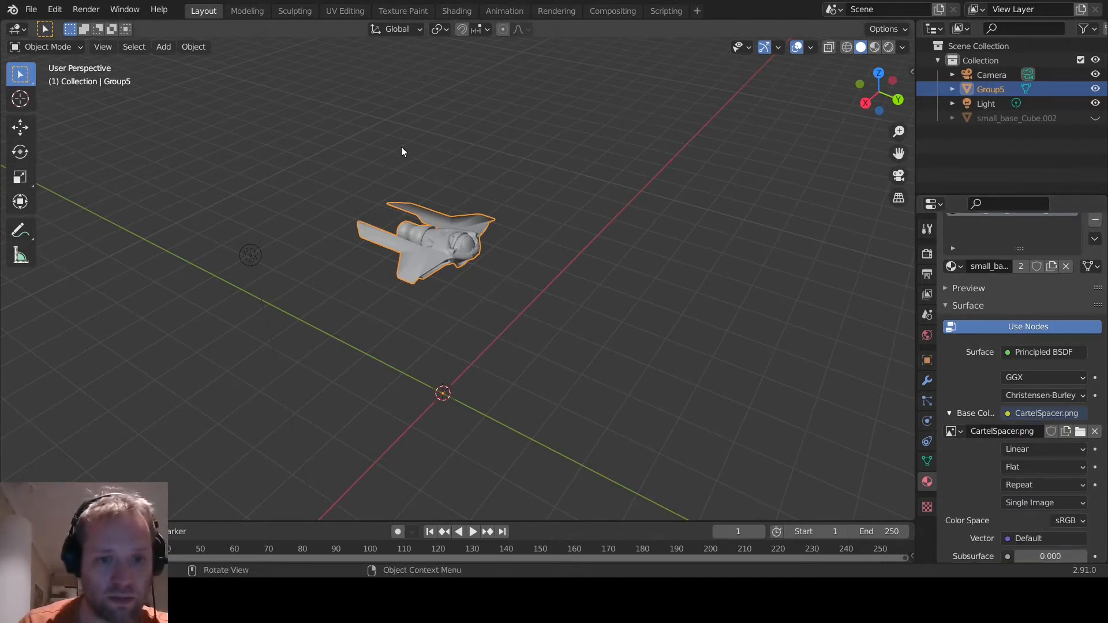
Show the viewport in Material Preview shading and inspect the textured ship from several angles
click(681, 255)
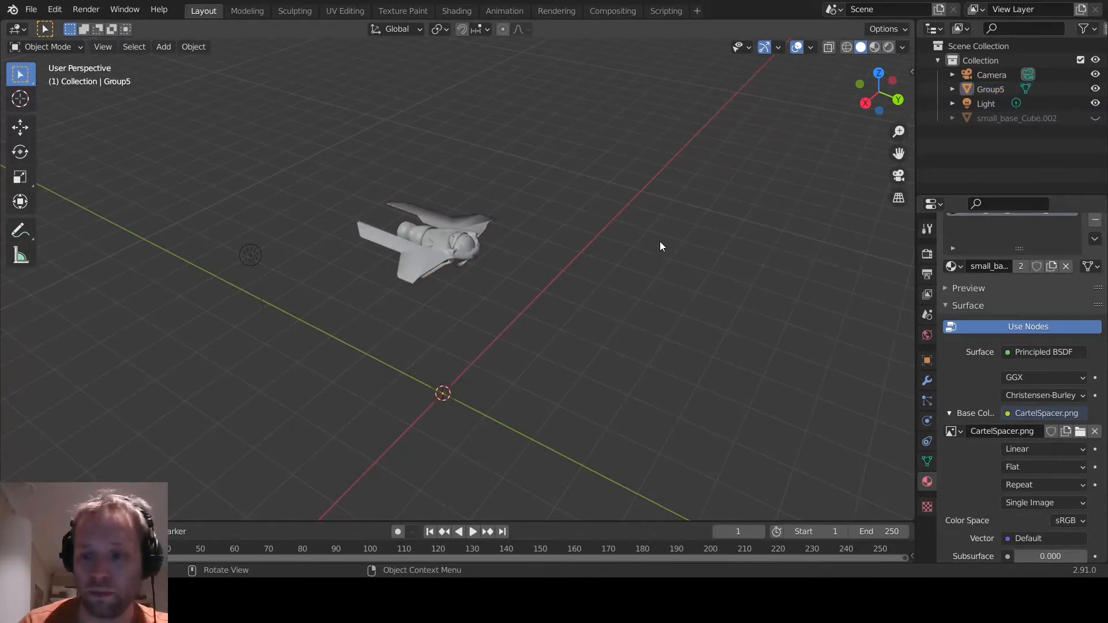
middle_drag(614, 250, 641, 262)
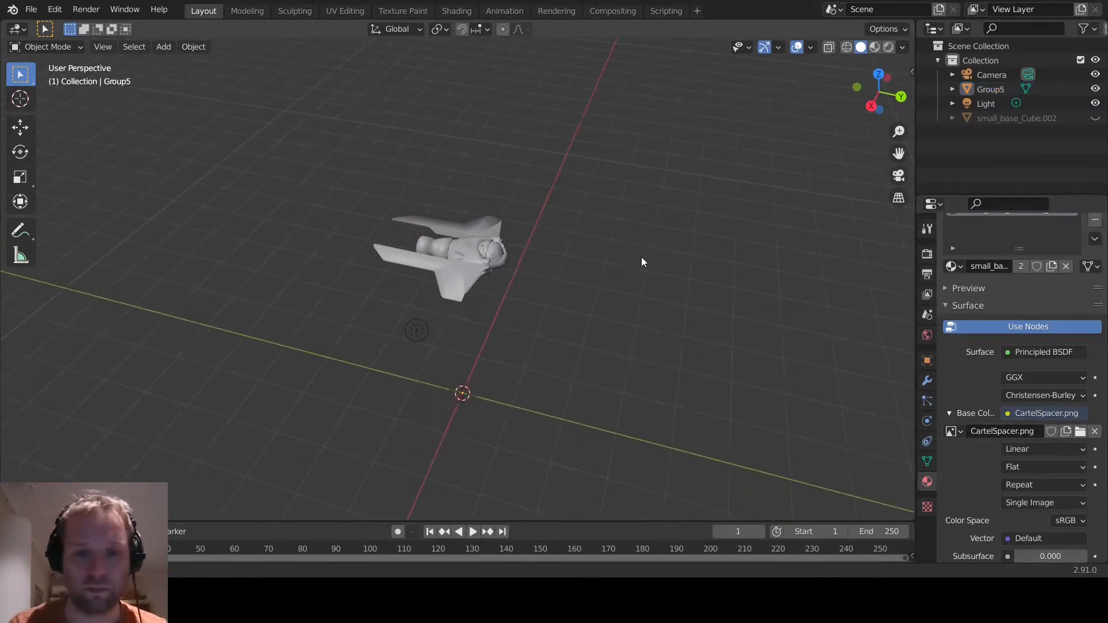
click(876, 48)
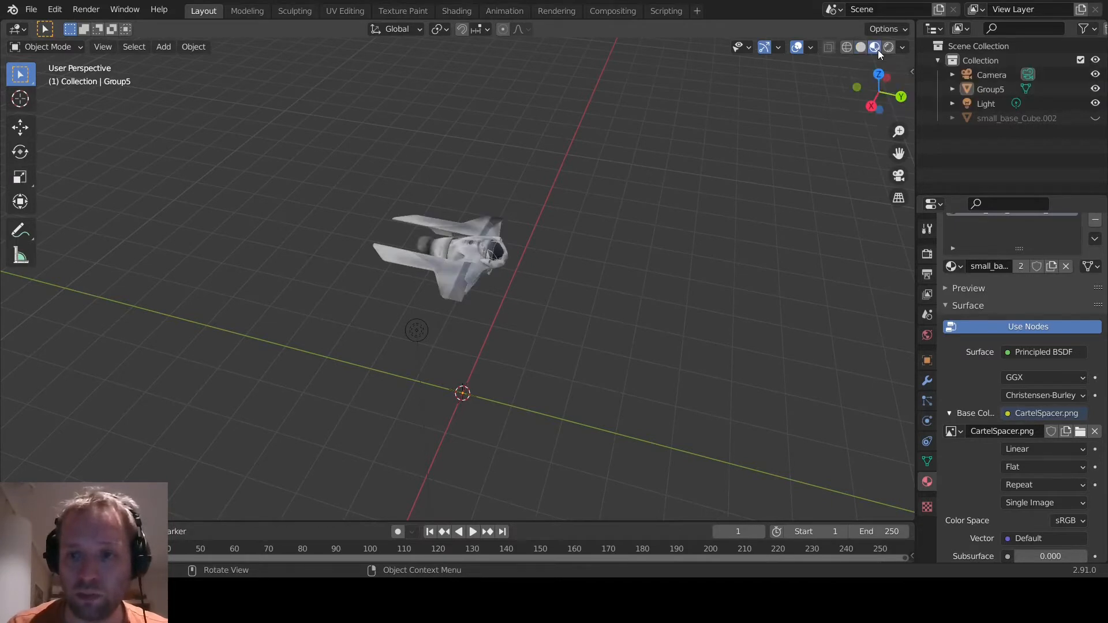
middle_drag(690, 216, 655, 233)
scroll(611, 235, up, 3)
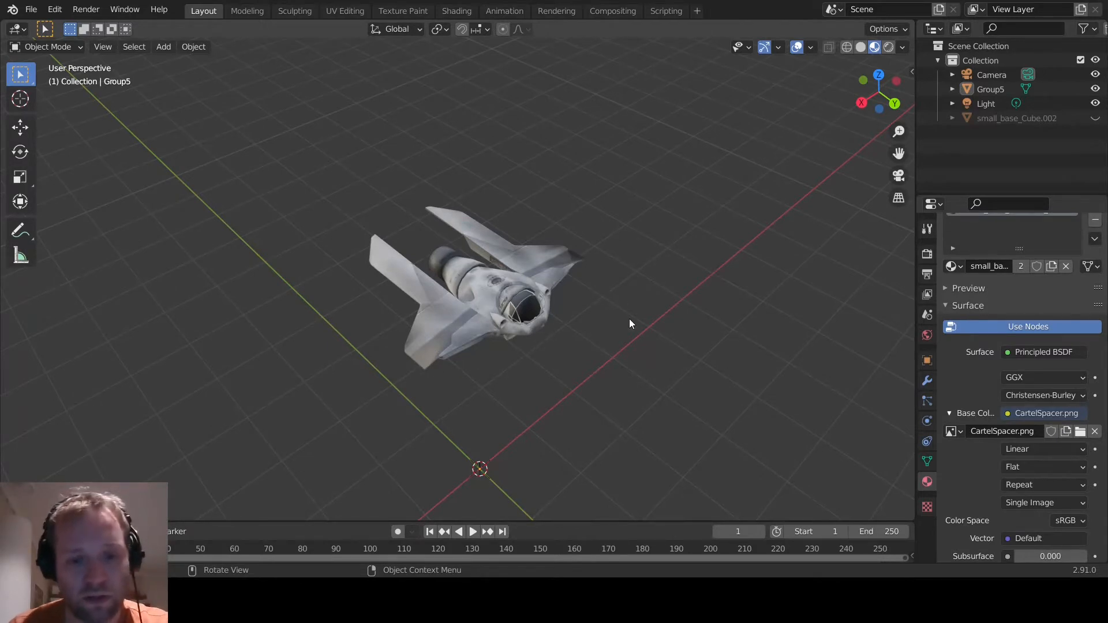
middle_drag(634, 327, 582, 299)
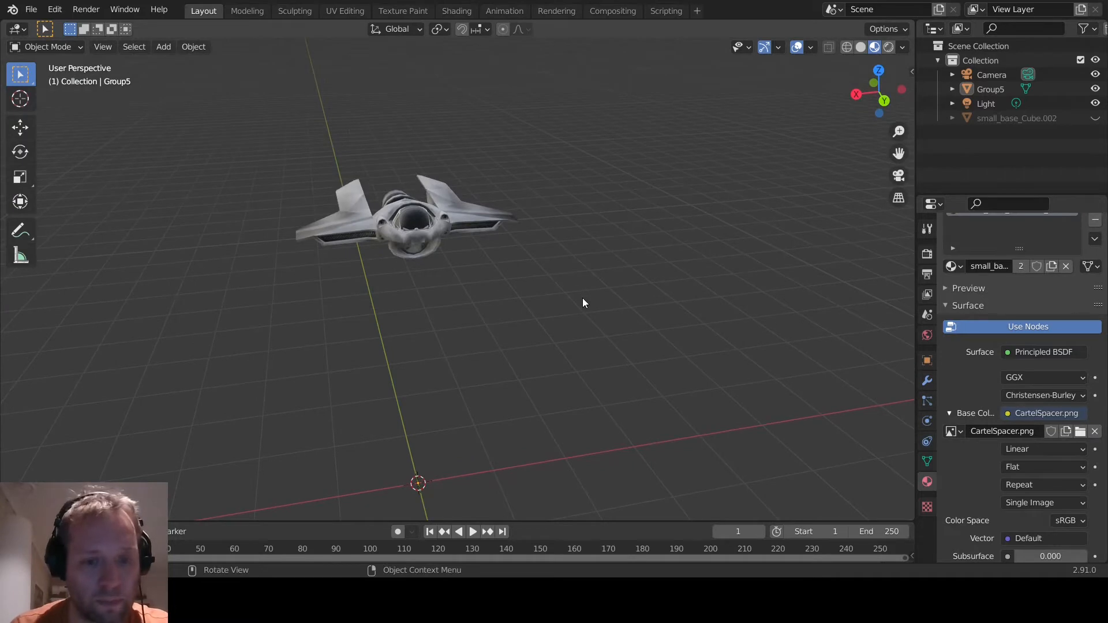
middle_drag(520, 324, 545, 341)
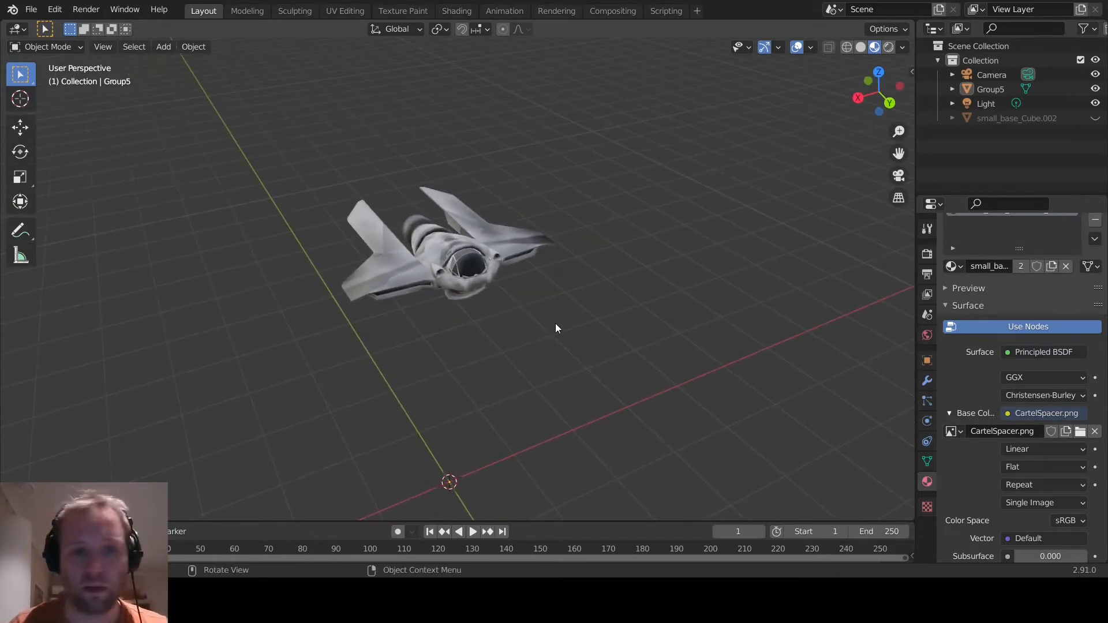
Open the Group5 ship mesh in Edit Mode and deselect all of its geometry
click(459, 262)
middle_drag(600, 247, 646, 248)
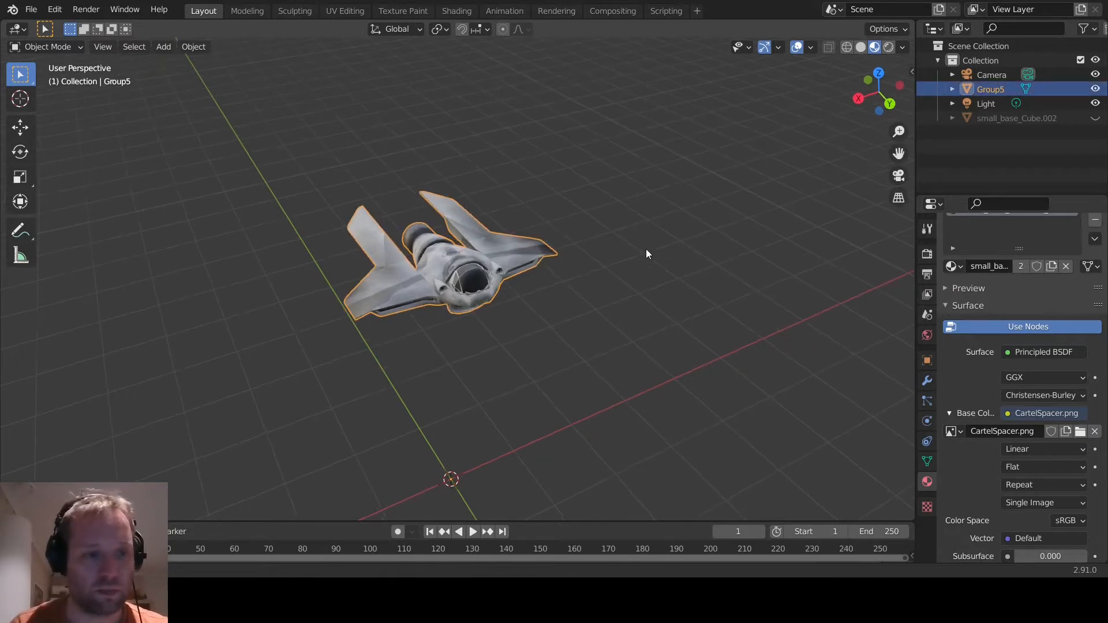
click(60, 48)
click(67, 80)
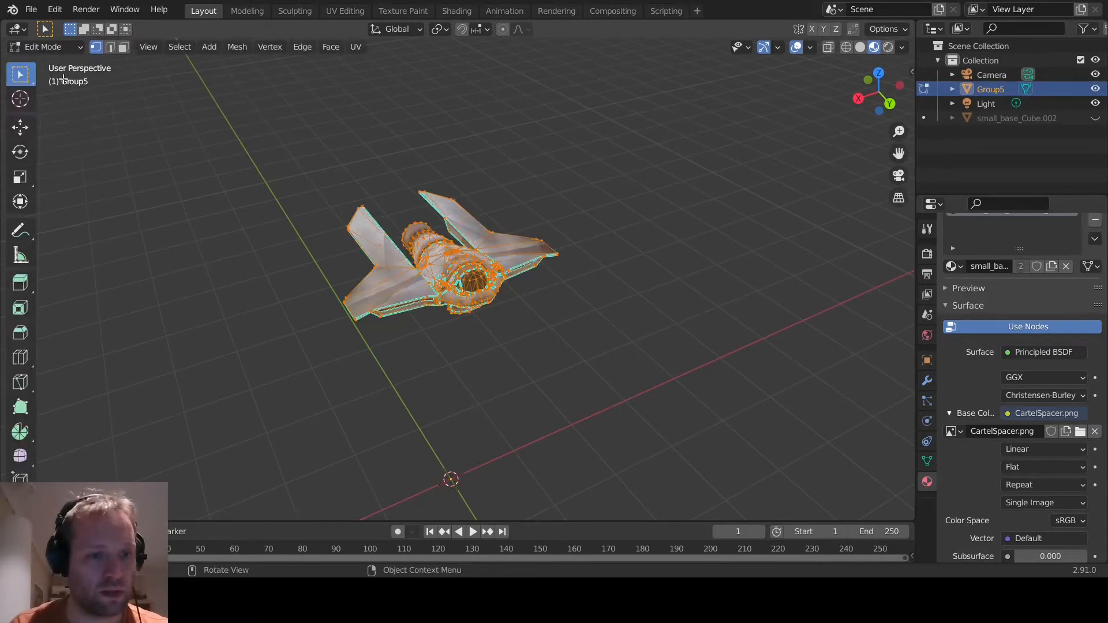
click(229, 203)
scroll(231, 240, up, 3)
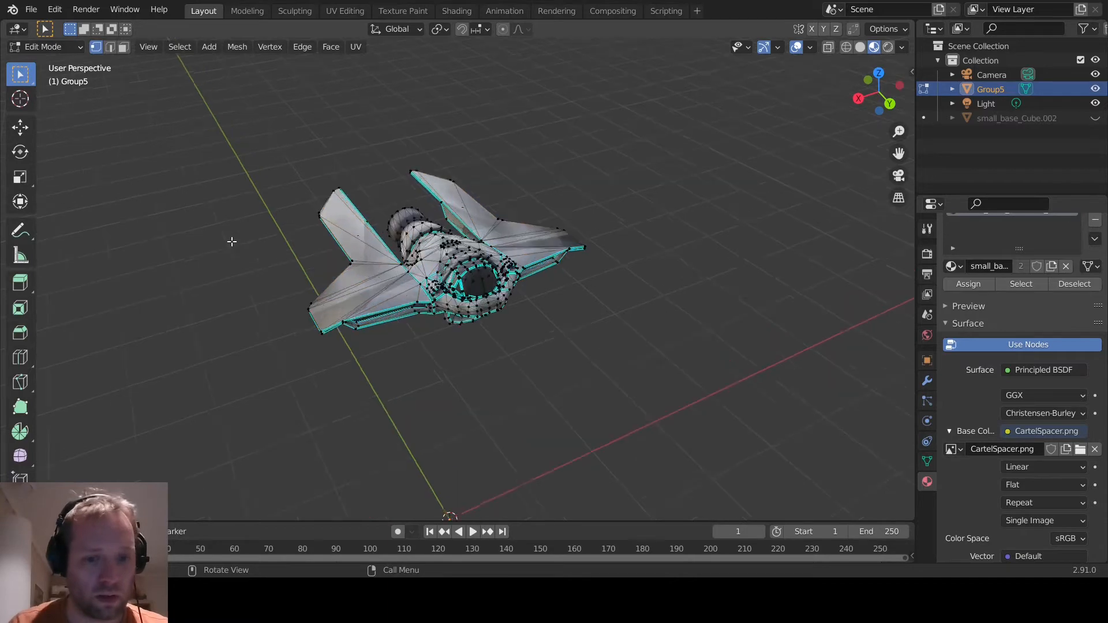
middle_drag(231, 240, 260, 240)
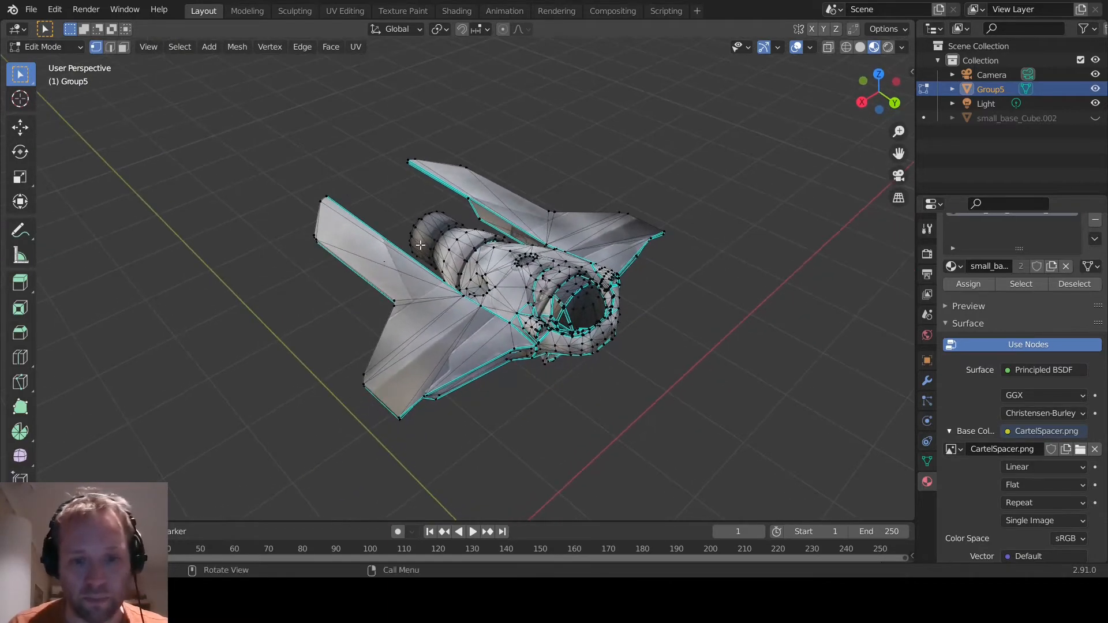
mouse_move(701, 285)
middle_down()
mouse_move(697, 277)
mouse_move(709, 288)
middle_up()
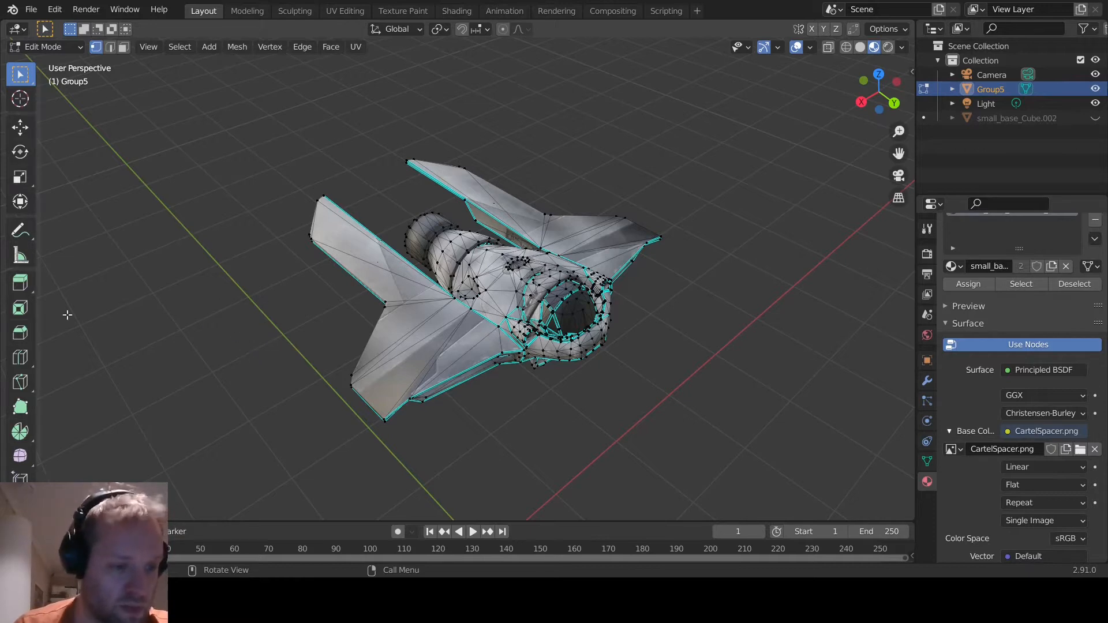
Knife-cut the near wing from the middle of its outer tip edge to the wing root, and on to the rear fin's upper corner
click(20, 382)
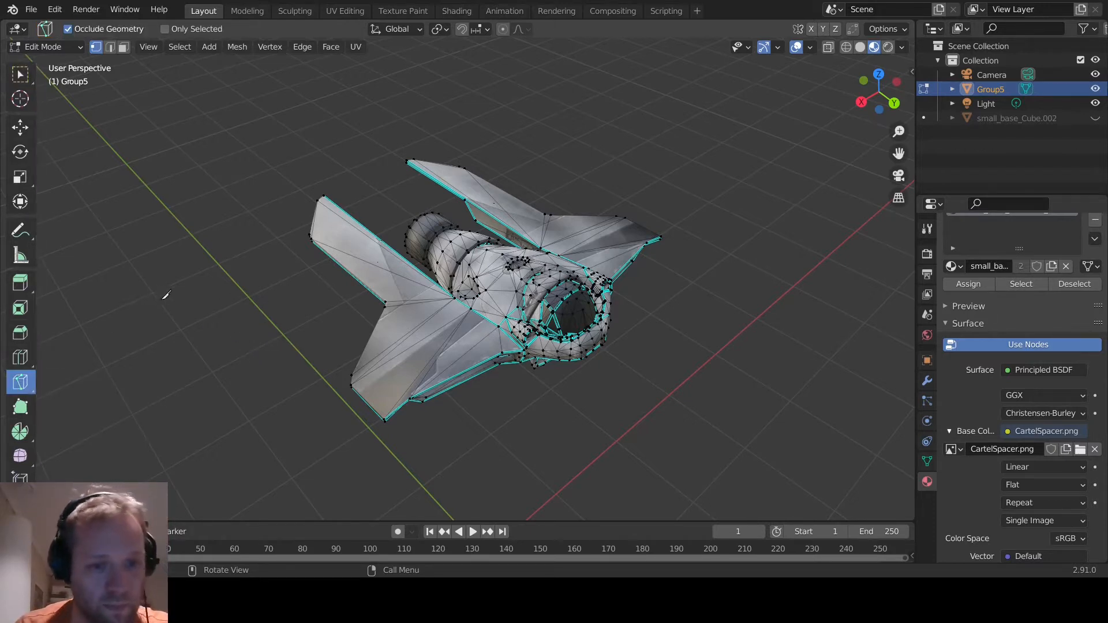
middle_drag(249, 310, 284, 333)
scroll(286, 329, up, 1)
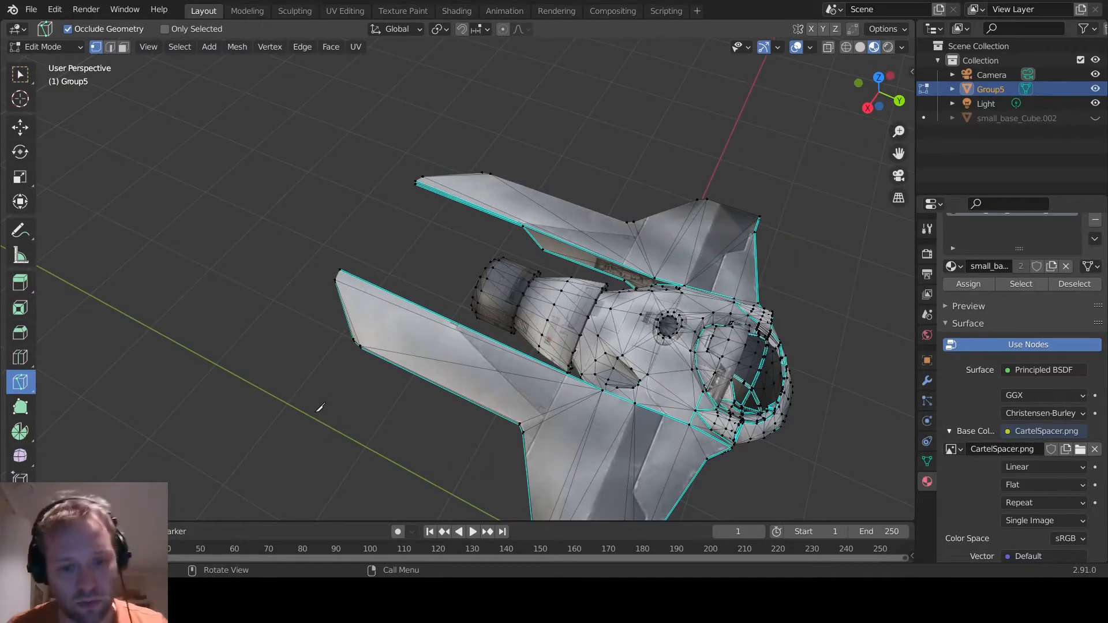
shift+middle_drag(345, 428, 259, 362)
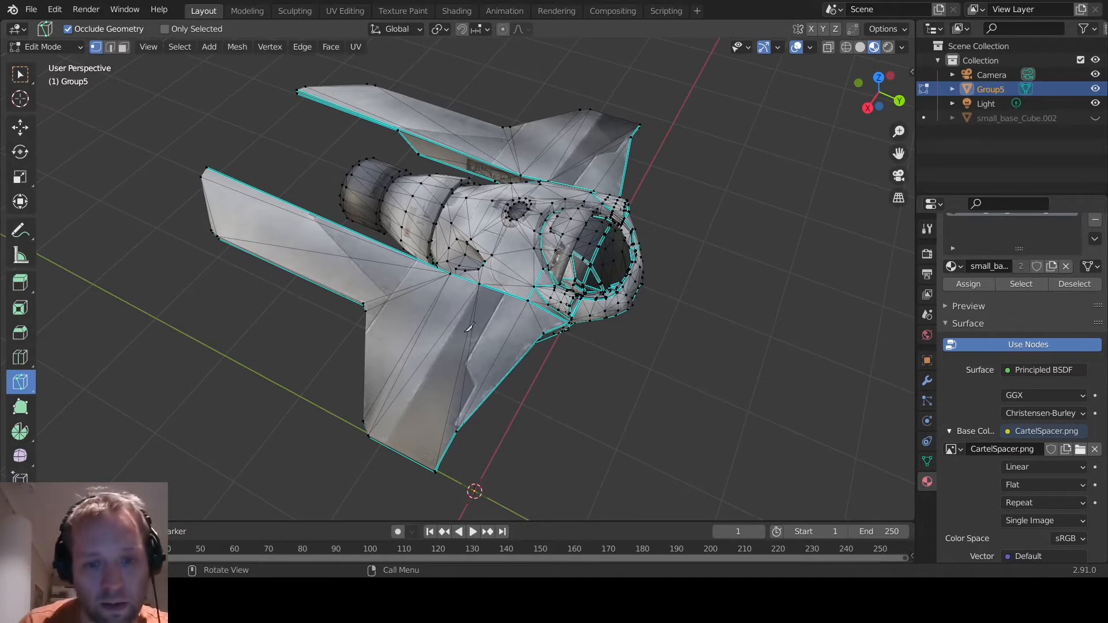
middle_drag(627, 419, 625, 413)
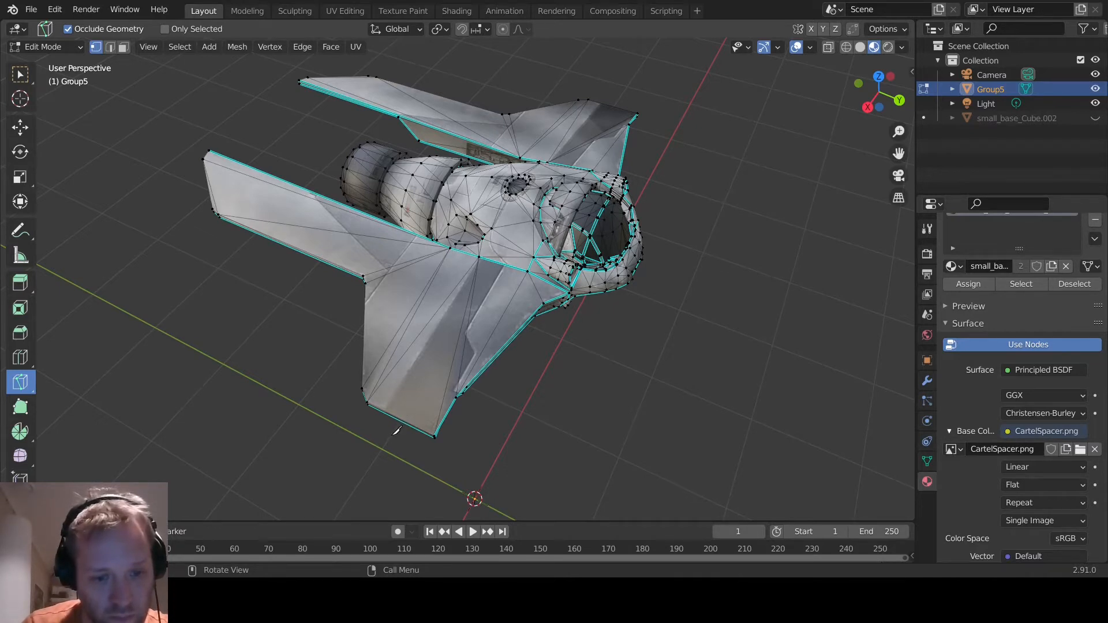
click(399, 420)
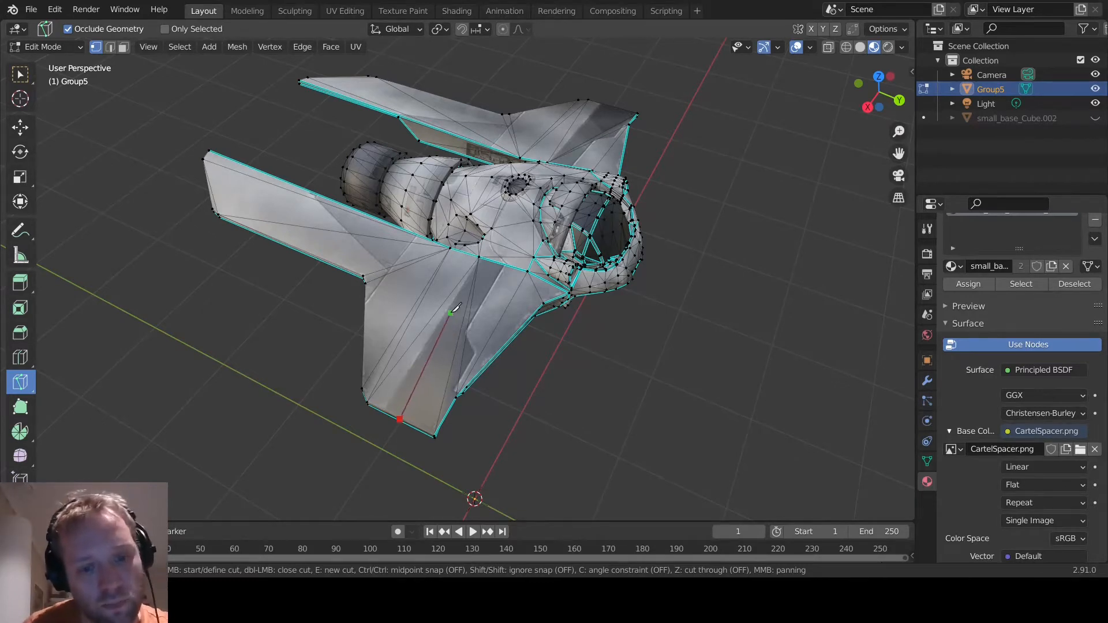
click(466, 274)
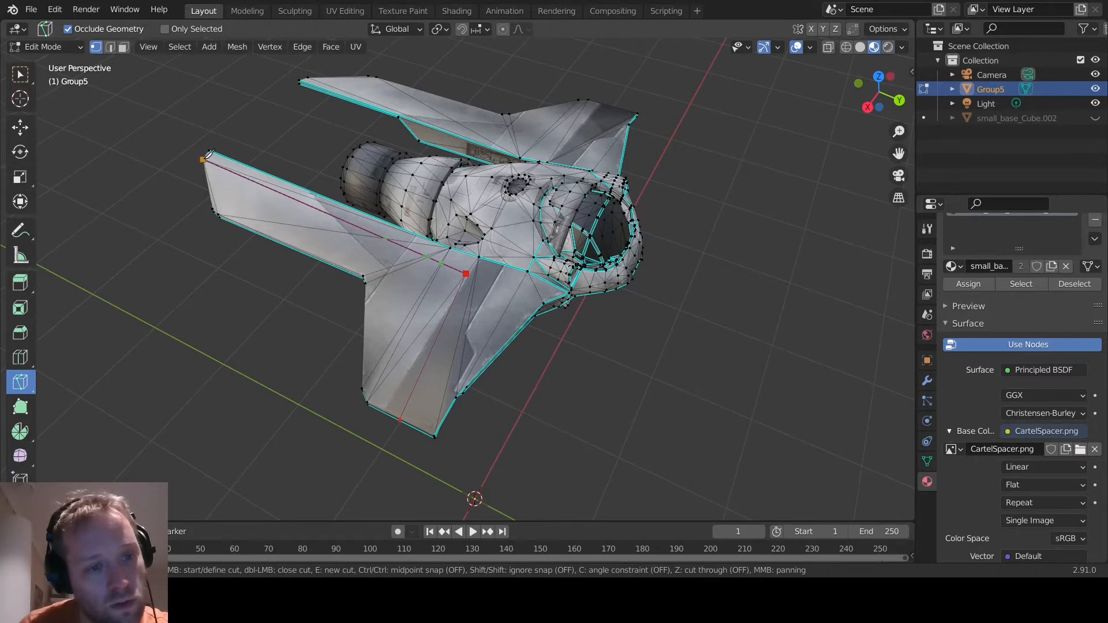
click(206, 156)
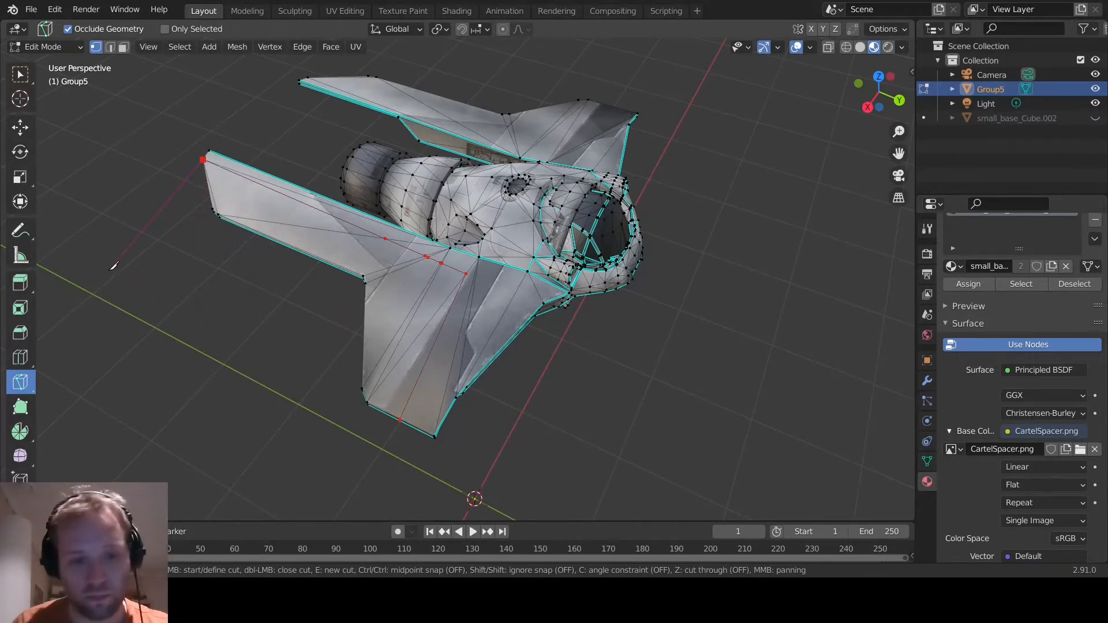
key(Return)
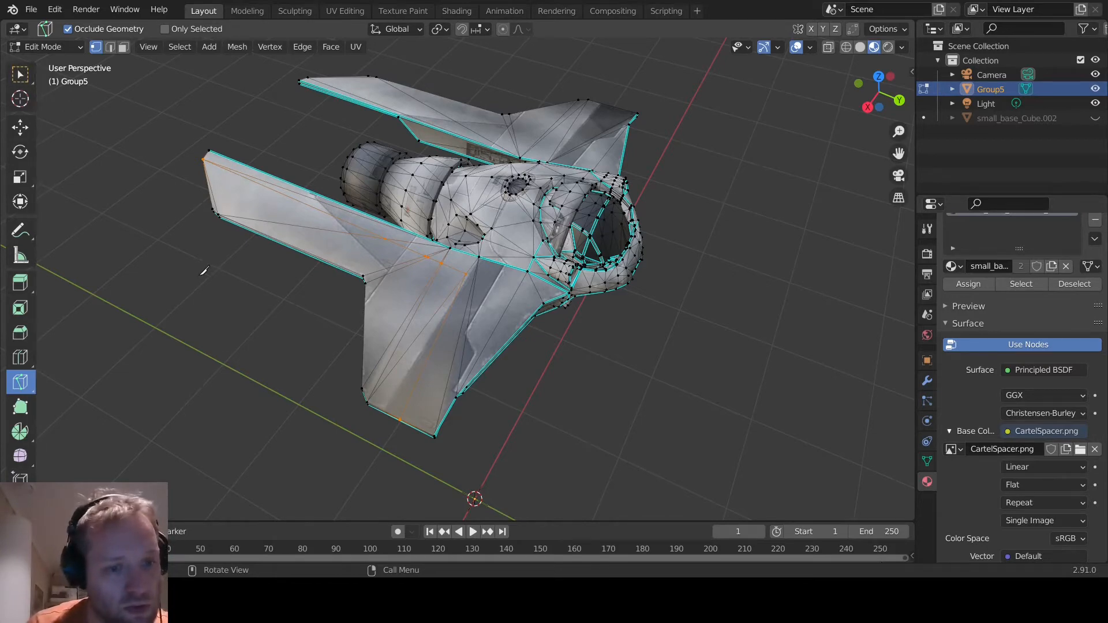
Knife-cut the opposite wing from the middle of its outer tip edge to the wing root, and on to the rear fin's tip corner
click(20, 74)
middle_drag(223, 297, 173, 315)
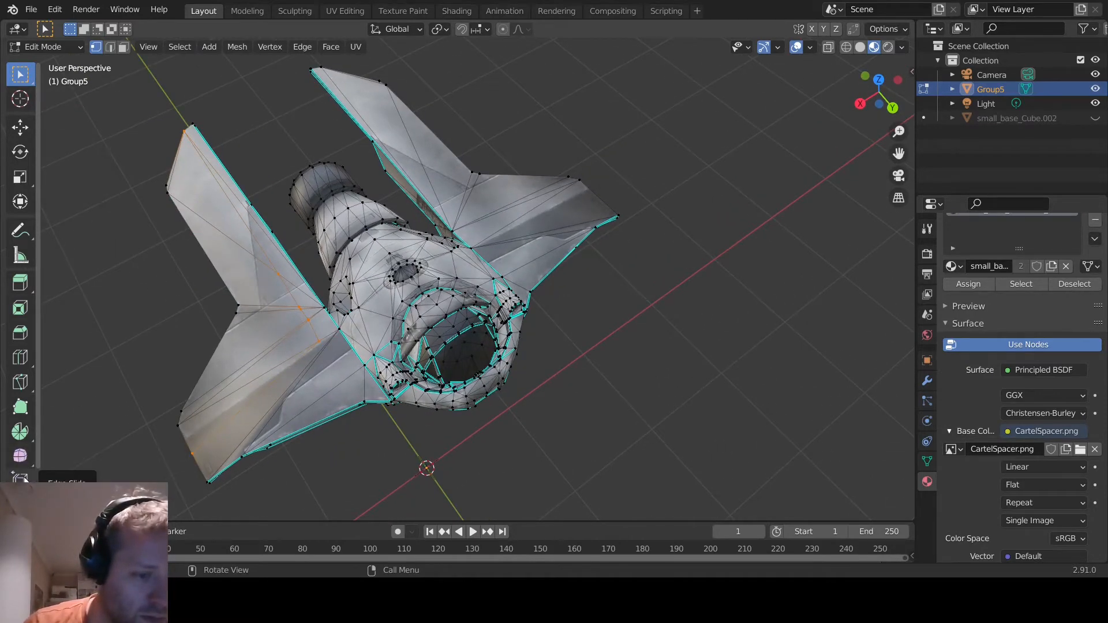
click(20, 381)
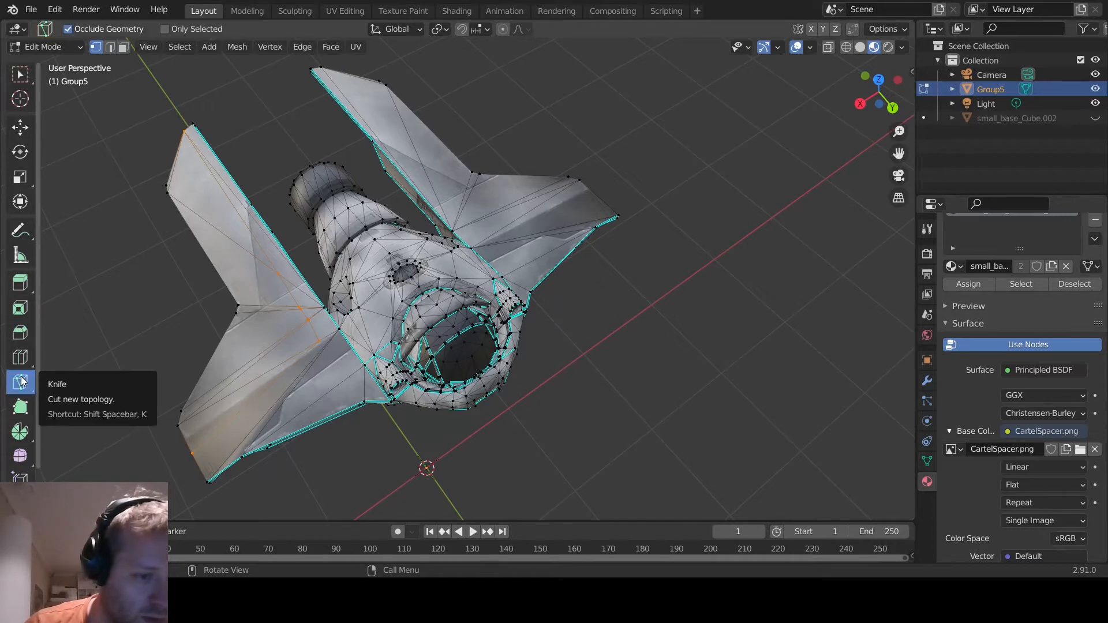
middle_drag(686, 319, 663, 327)
middle_drag(537, 350, 460, 296)
shift+middle_drag(444, 208, 514, 339)
scroll(502, 370, up, 5)
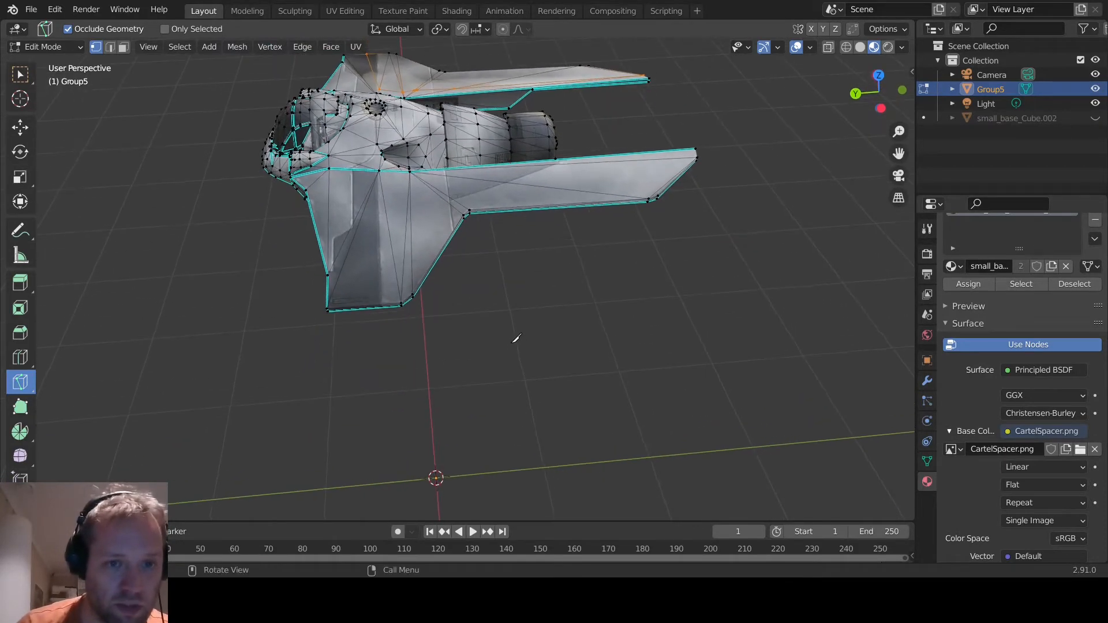
click(364, 298)
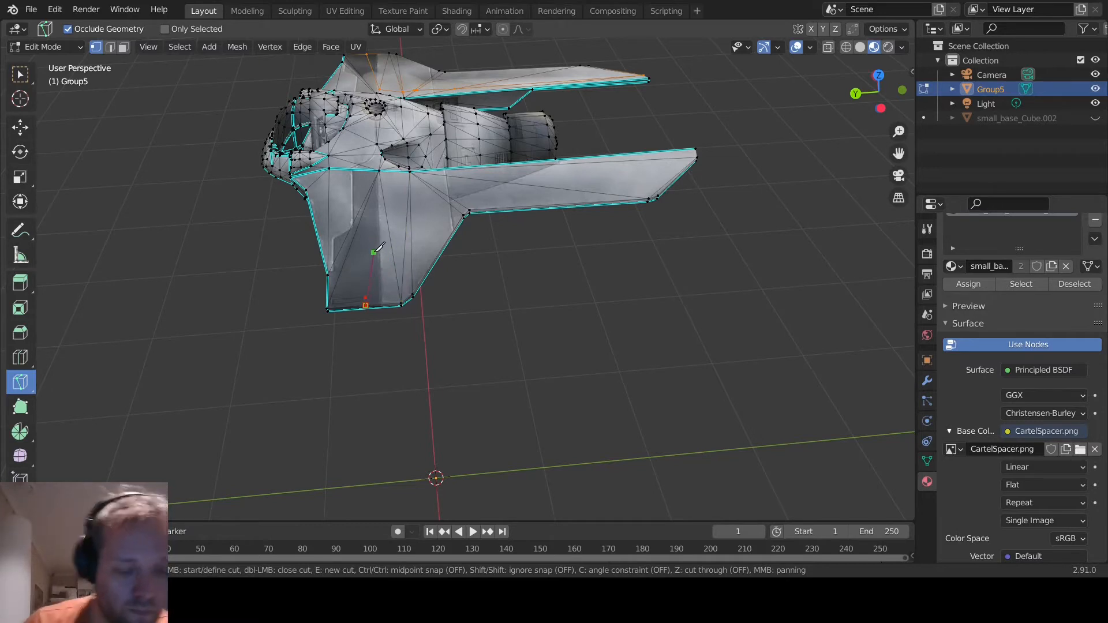
key(Escape)
click(365, 305)
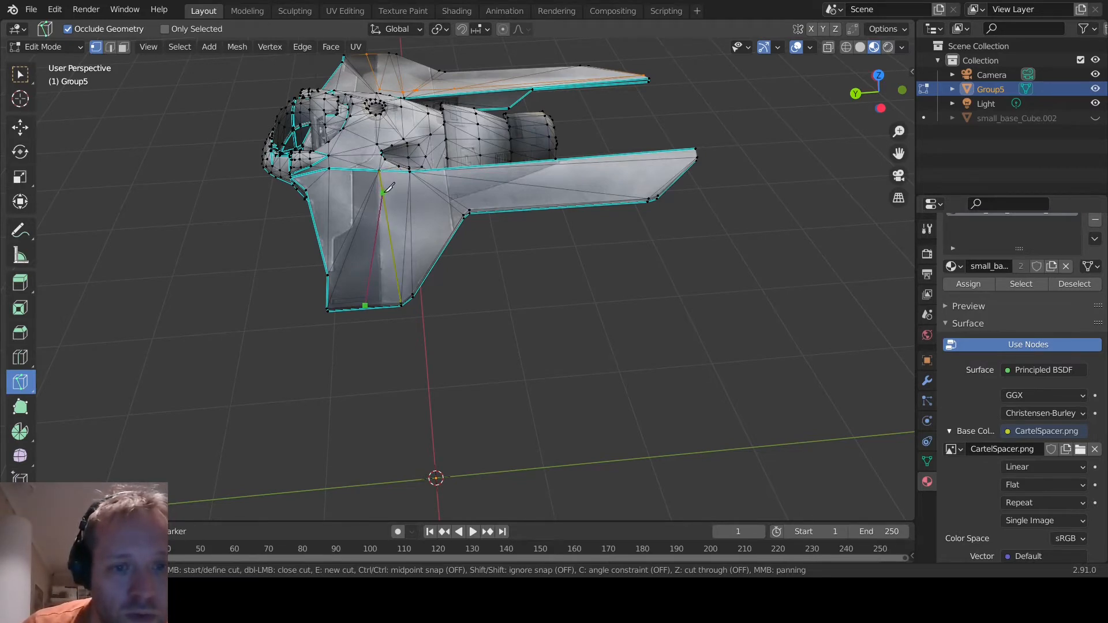
middle_drag(390, 189, 309, 223)
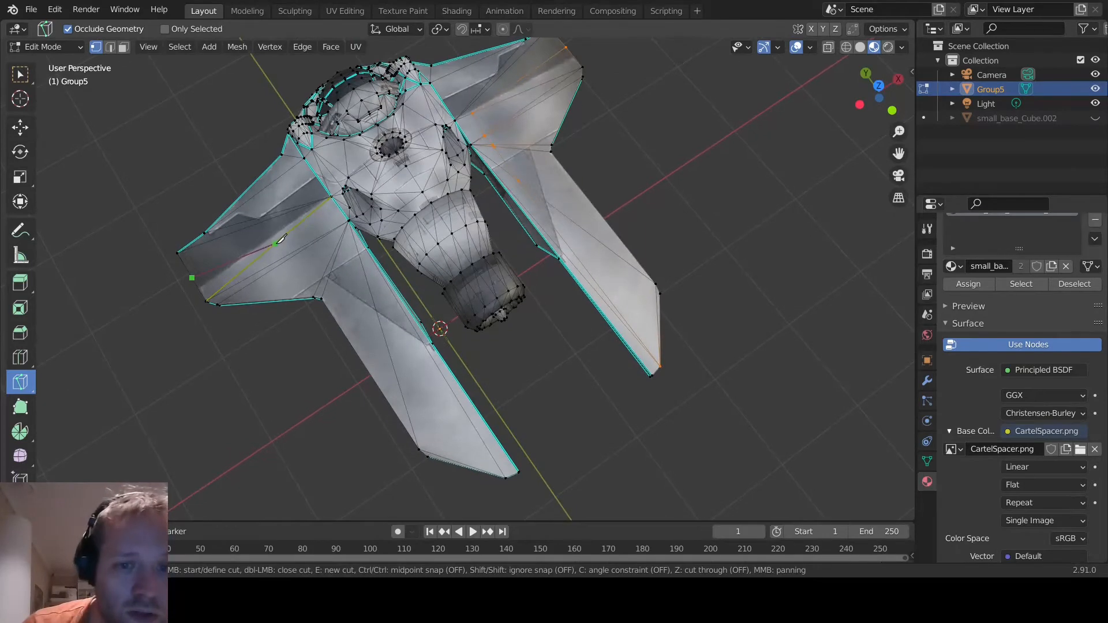
click(316, 210)
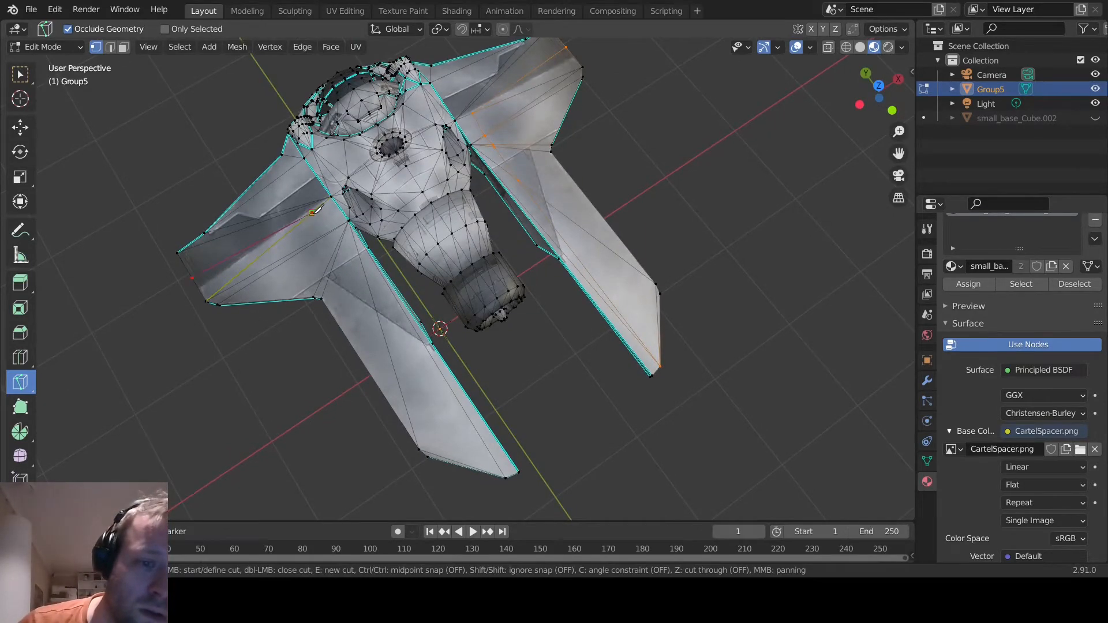
click(506, 476)
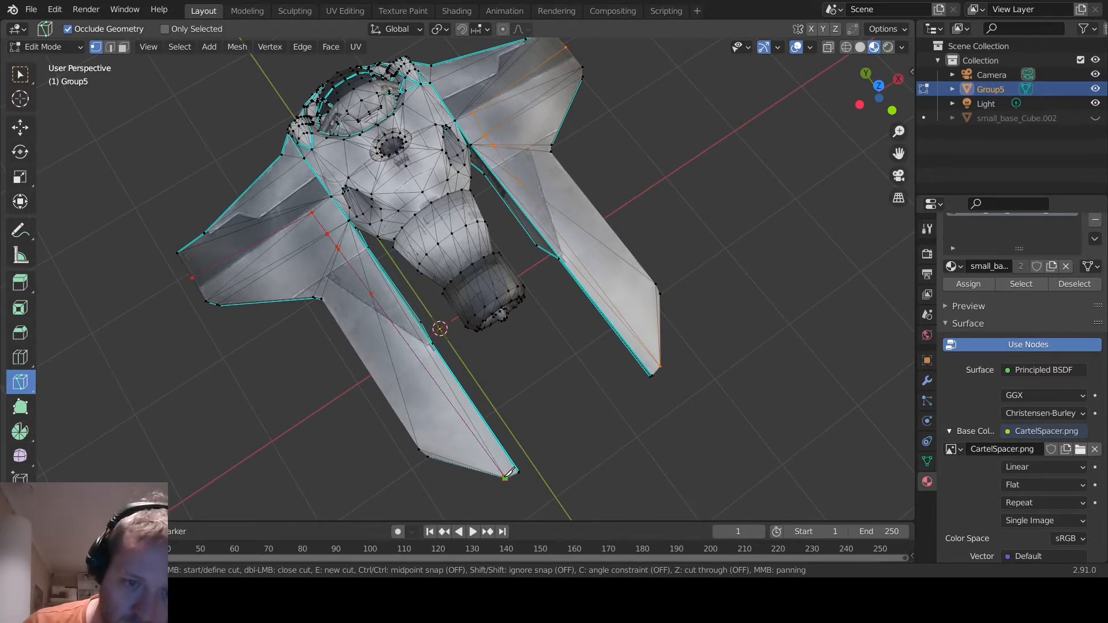
key(Return)
Deselect all of the ship's geometry and switch the mesh selection mode to faces
middle_drag(321, 452, 502, 385)
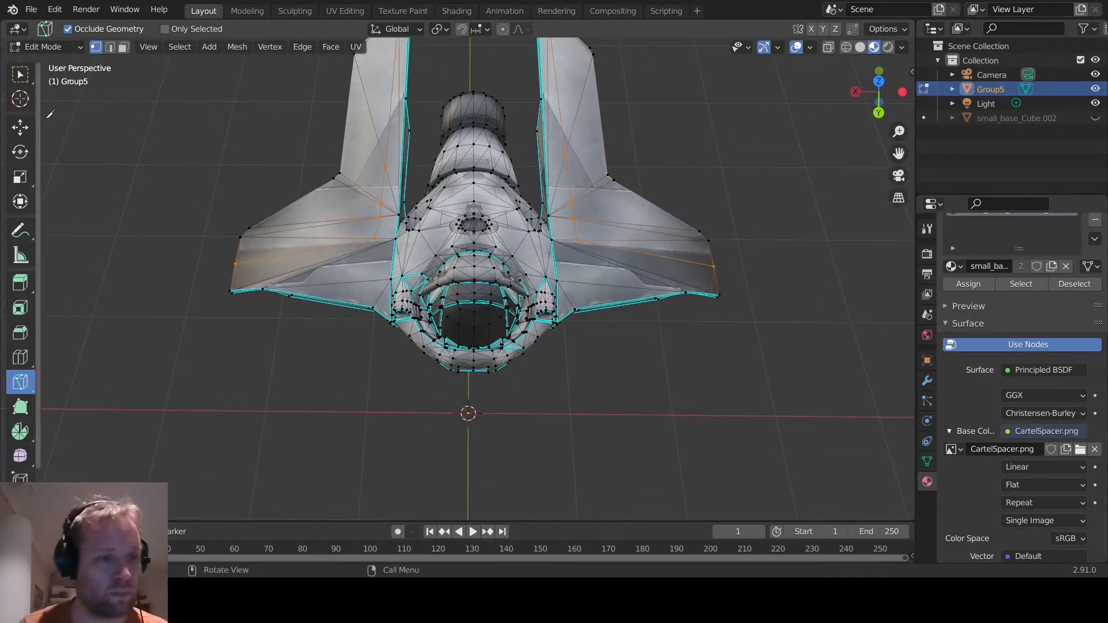
click(20, 75)
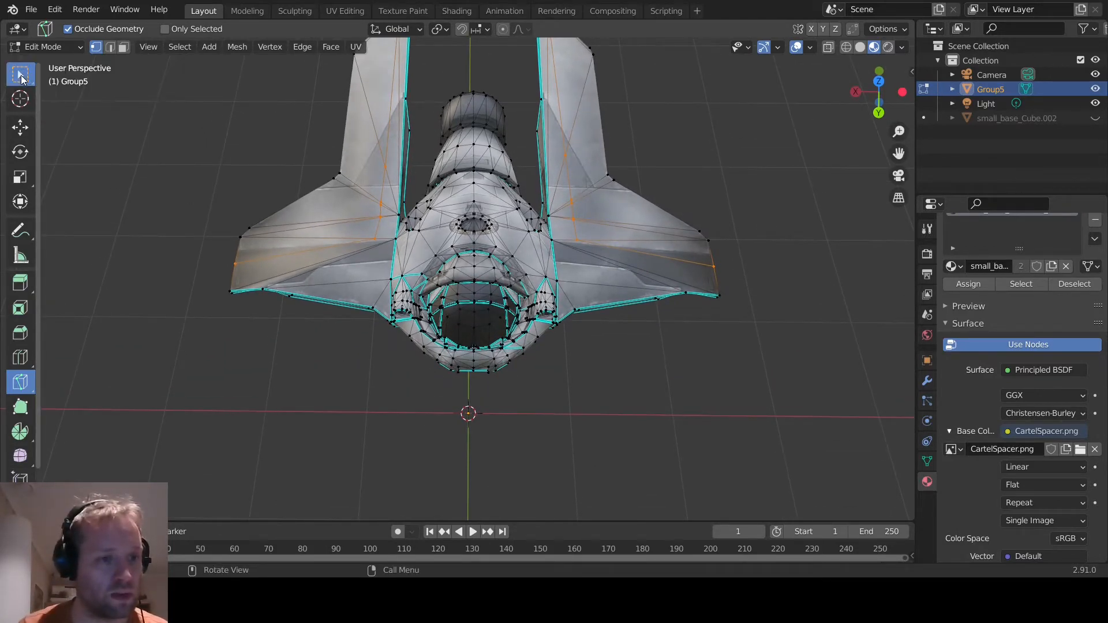
click(158, 213)
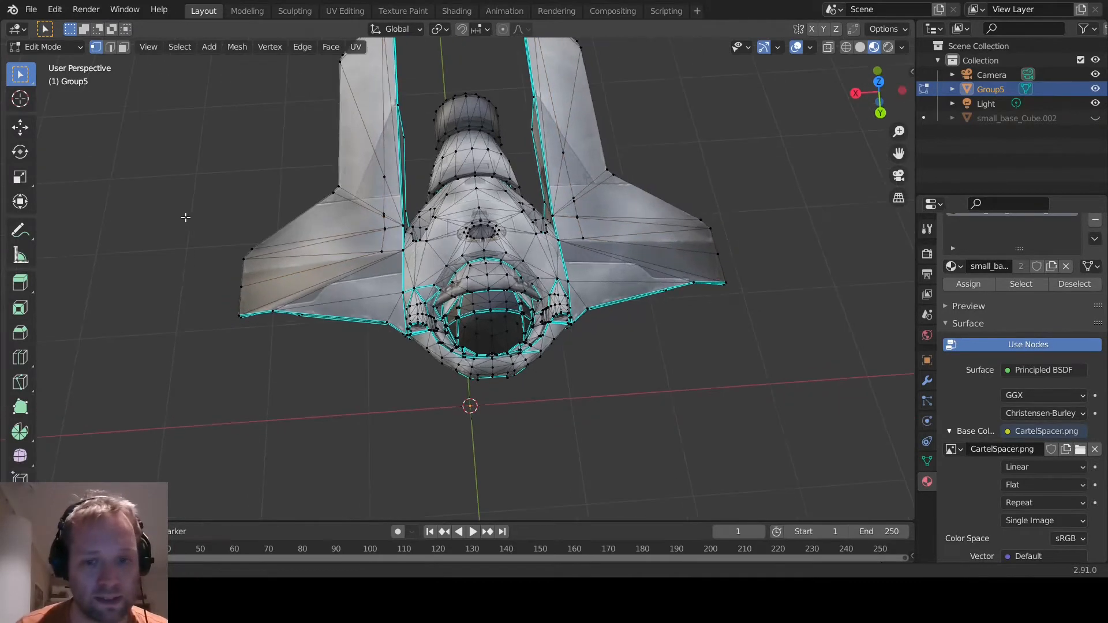
middle_drag(183, 216, 180, 192)
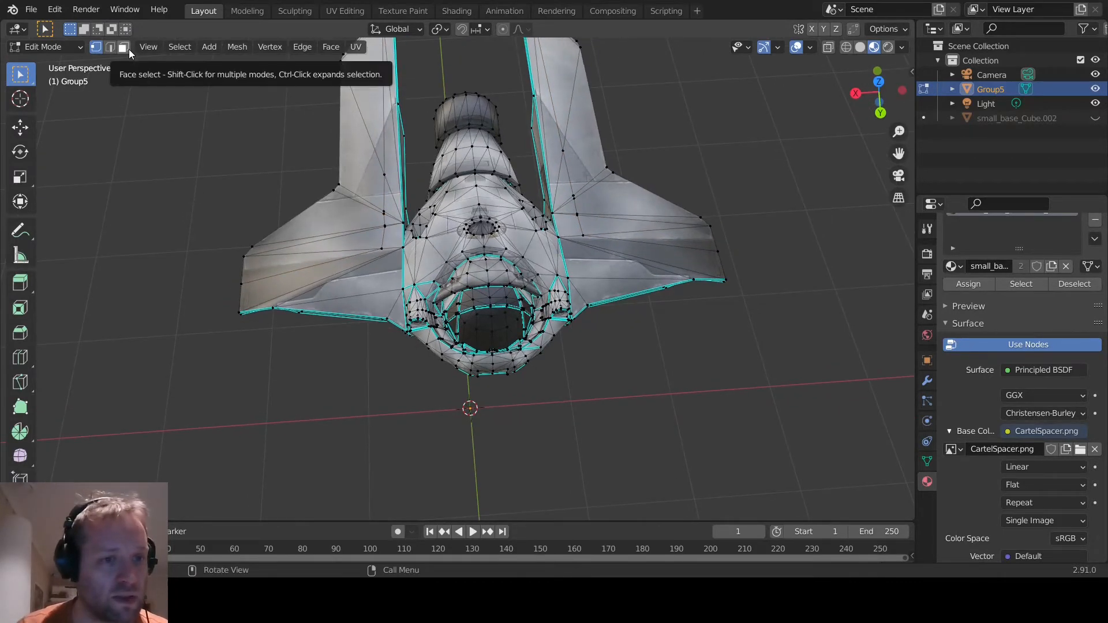
click(124, 47)
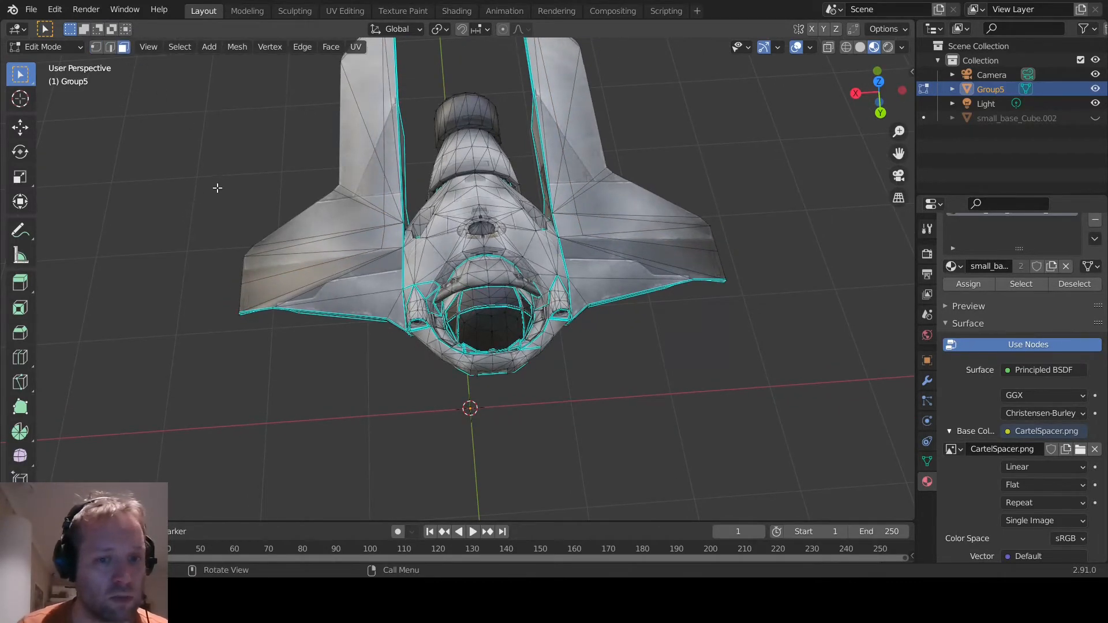
mouse_move(202, 202)
middle_down()
mouse_move(218, 188)
mouse_move(265, 185)
mouse_move(202, 200)
middle_up()
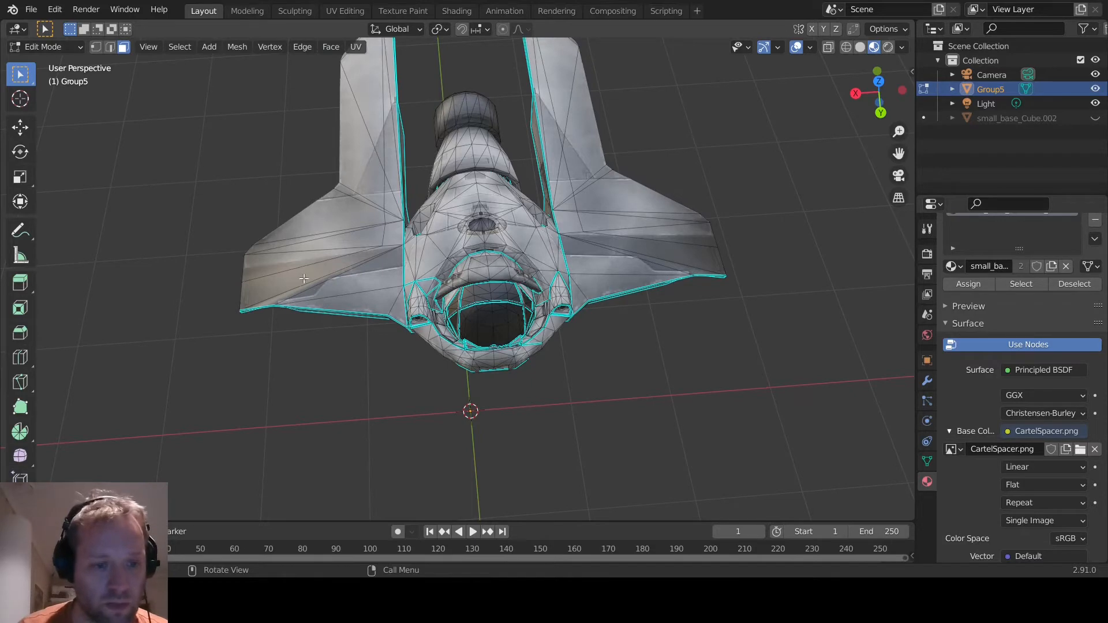
Select the first wing's faces ahead of the knife cut and the strip along the inner edge of its rear fin
click(362, 296)
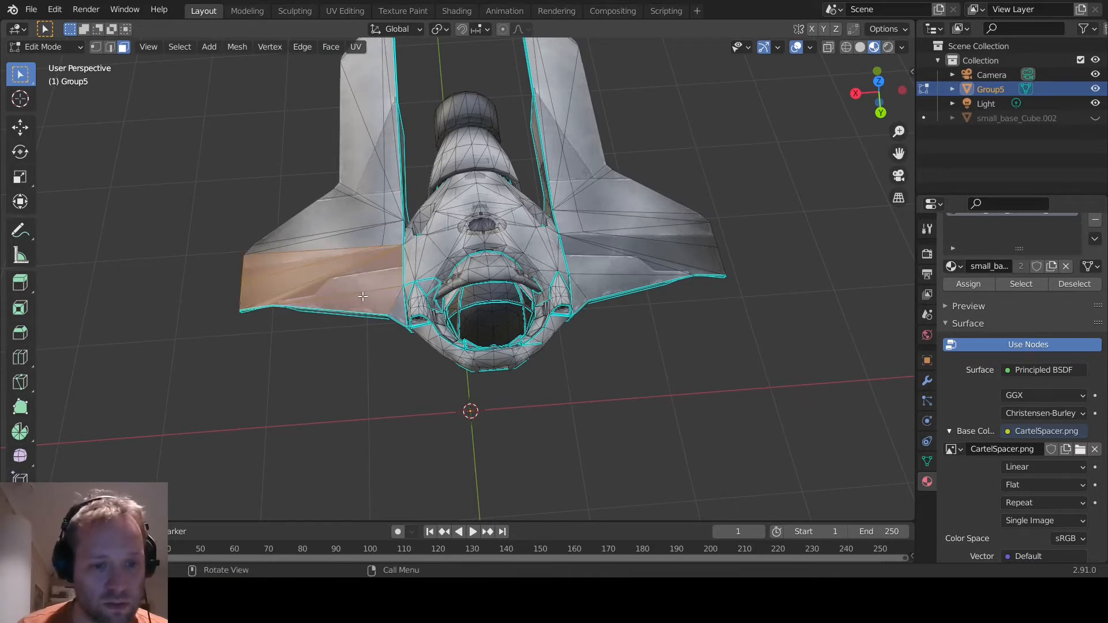
shift+click(400, 309)
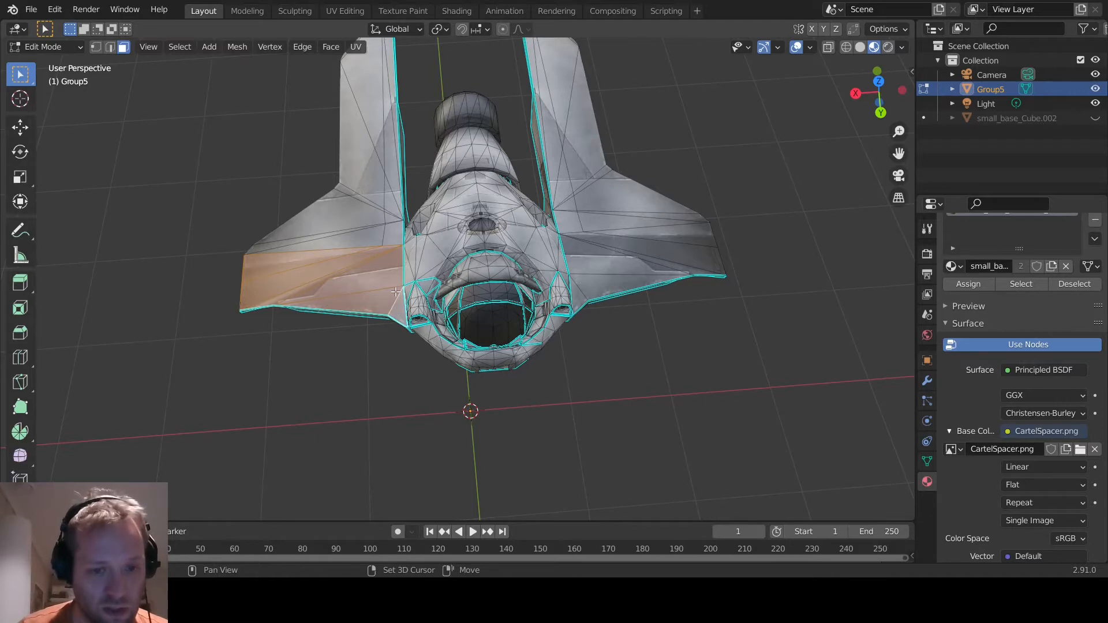
shift+click(382, 240)
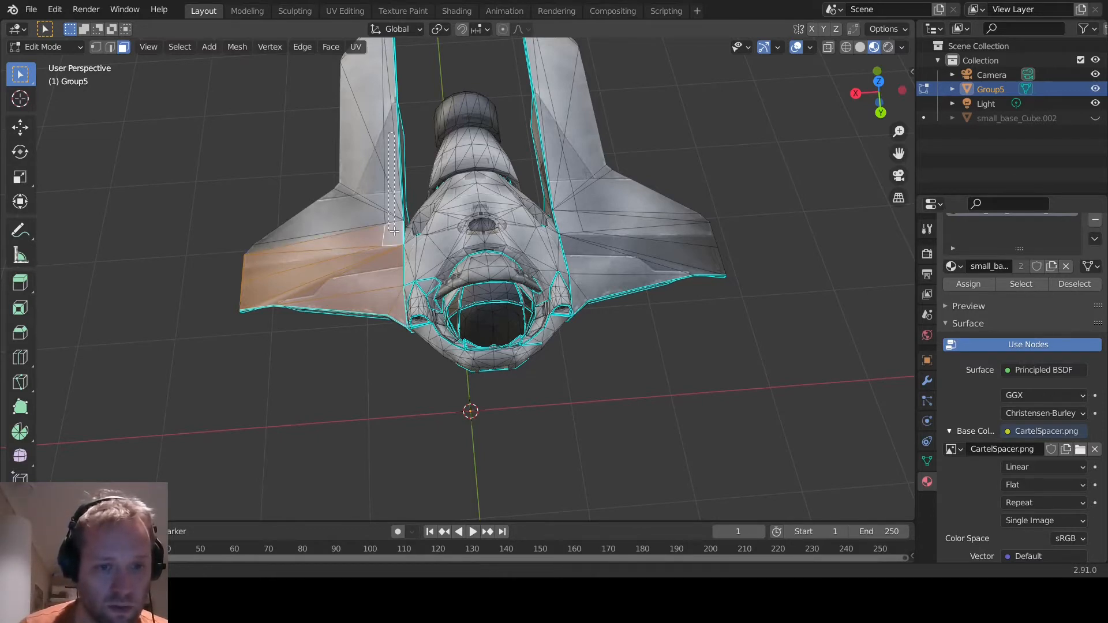
shift+click(396, 222)
Add the opposite wing's matching front faces and inner fin strip to the face selection
middle_drag(452, 90, 448, 126)
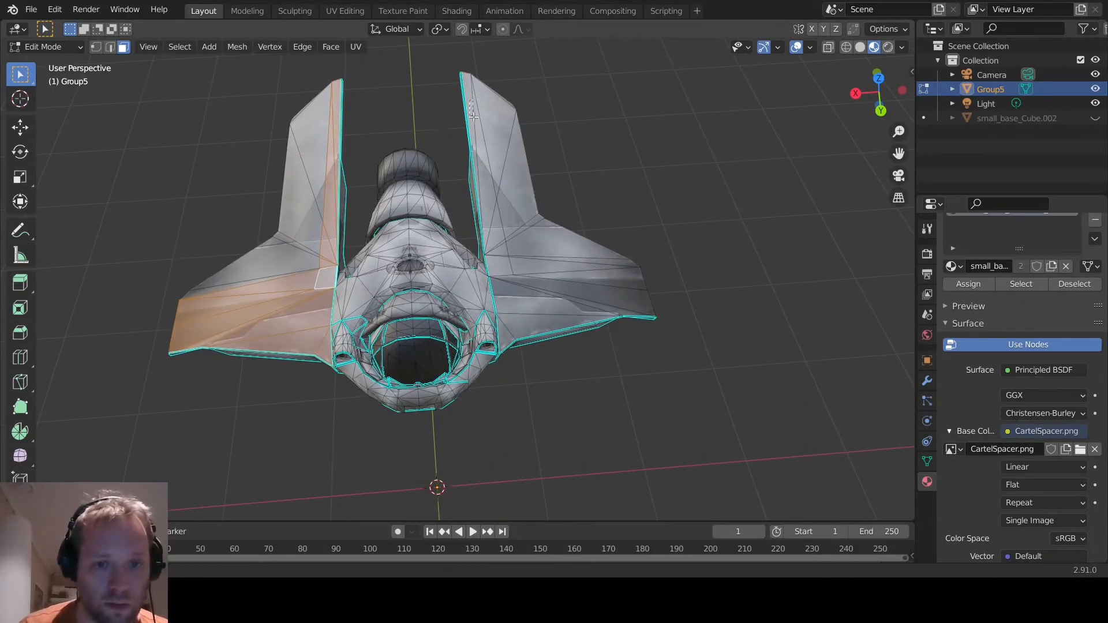
shift+click(495, 230)
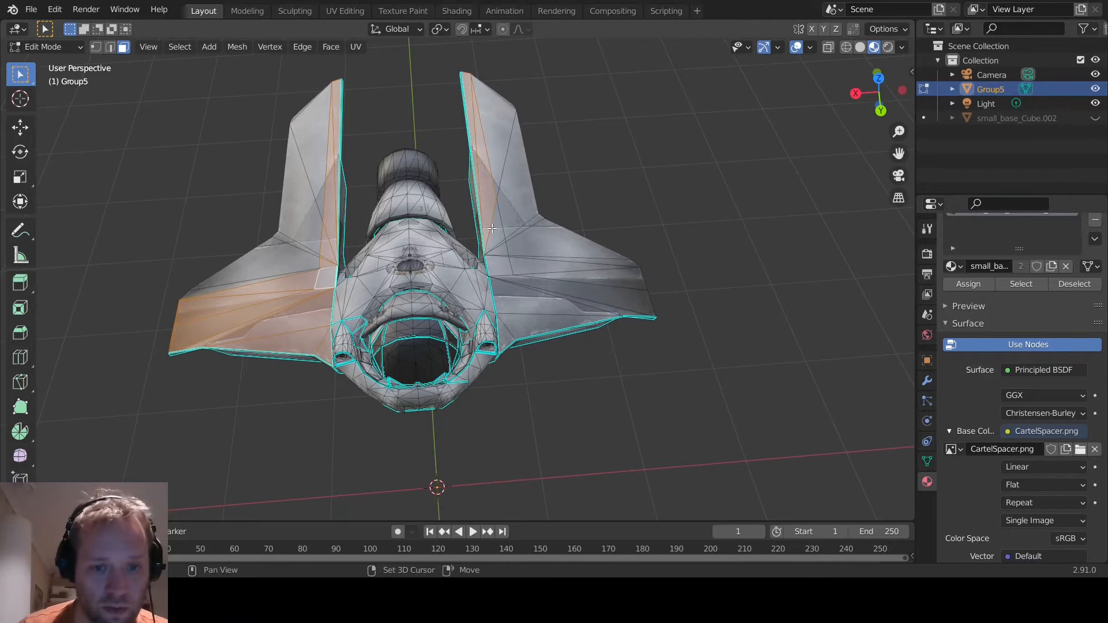
shift+click(500, 271)
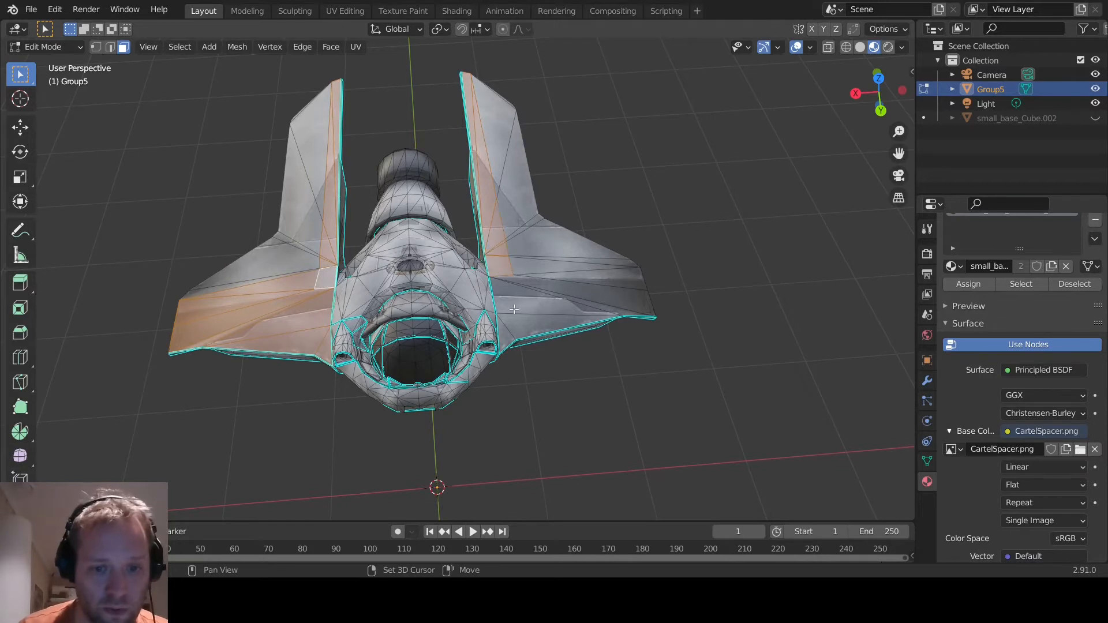
shift+click(555, 316)
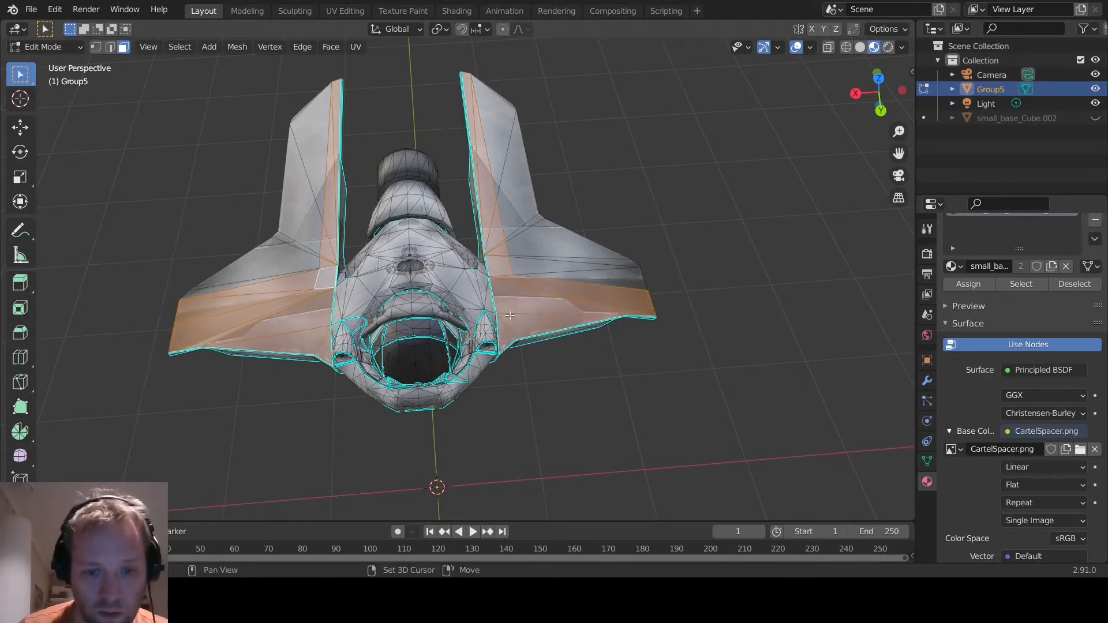
mouse_move(639, 373)
middle_down()
mouse_move(631, 386)
mouse_move(643, 324)
mouse_move(675, 376)
mouse_move(659, 379)
mouse_move(658, 364)
middle_up()
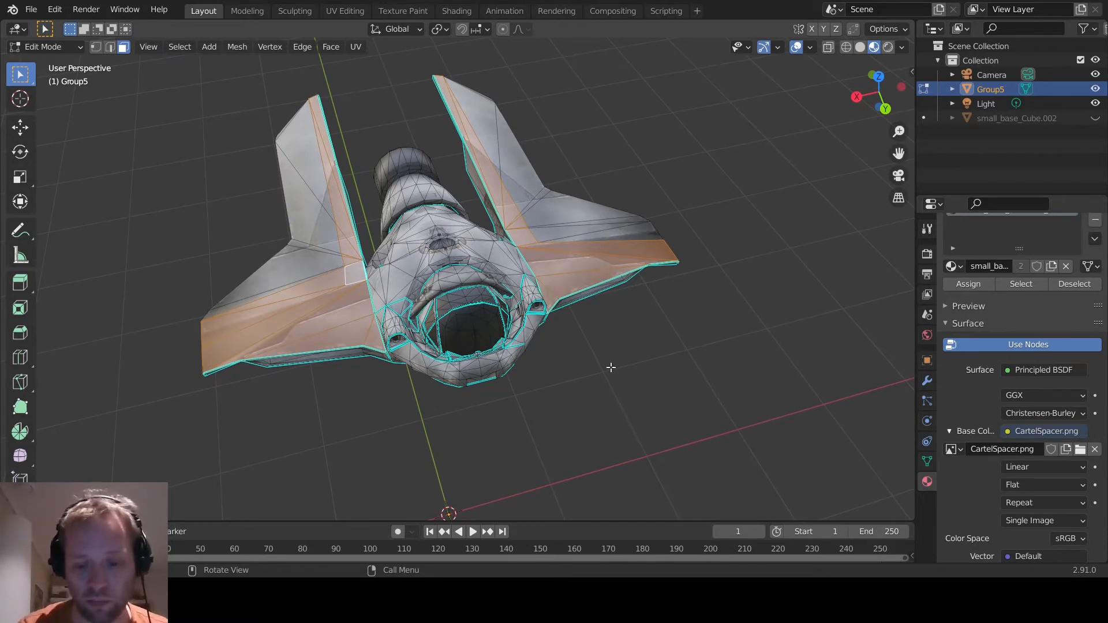
Separate the selected wing faces into their own object and return to Object Mode
key(p)
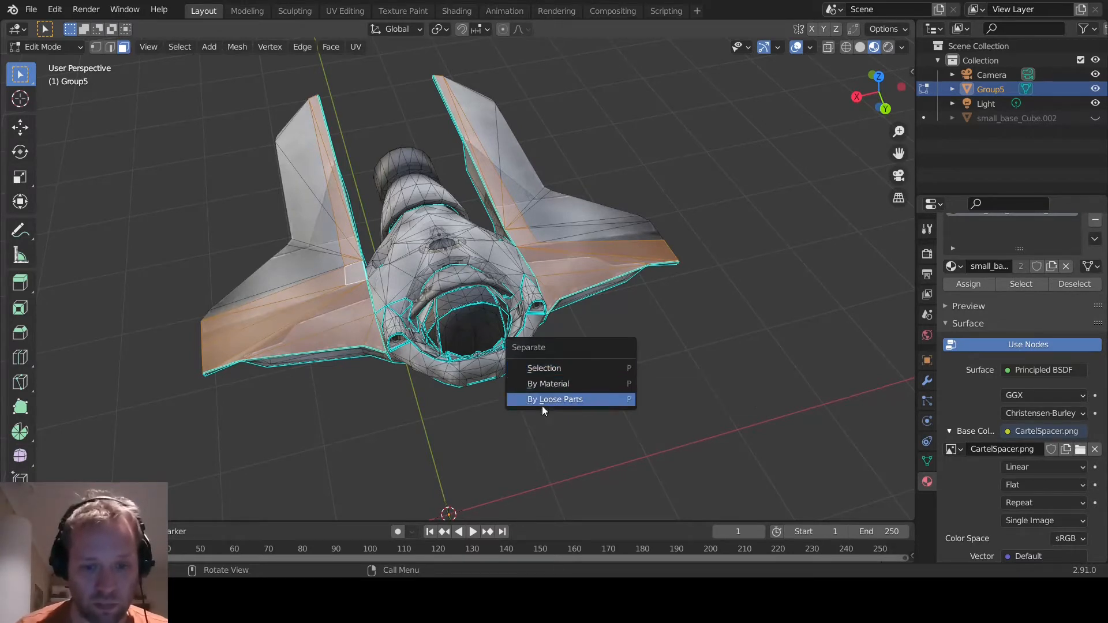
click(550, 369)
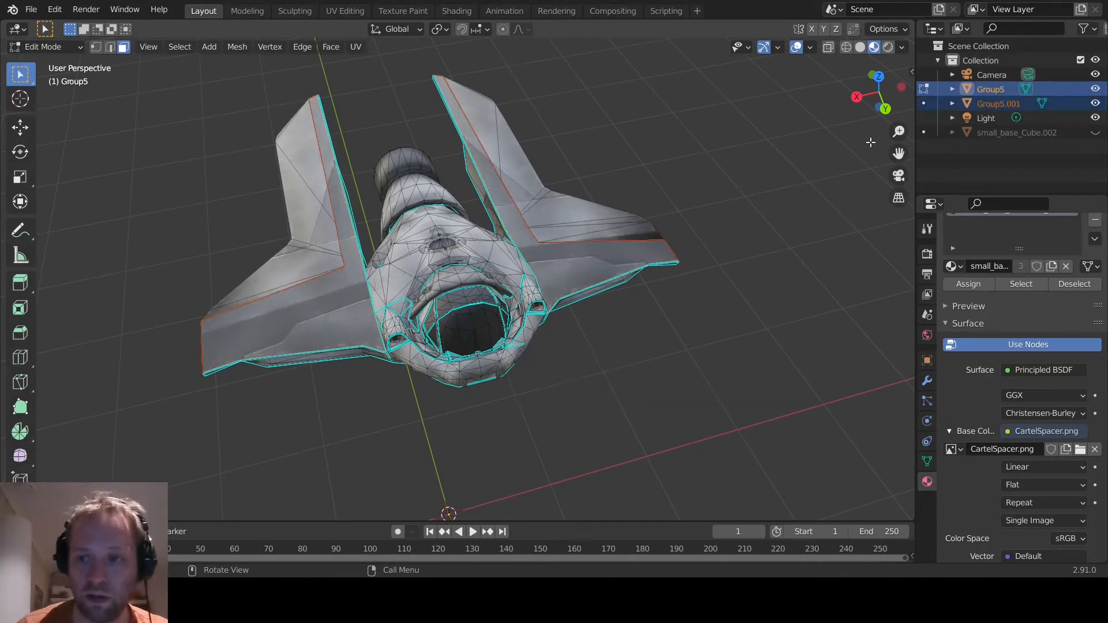
click(1004, 105)
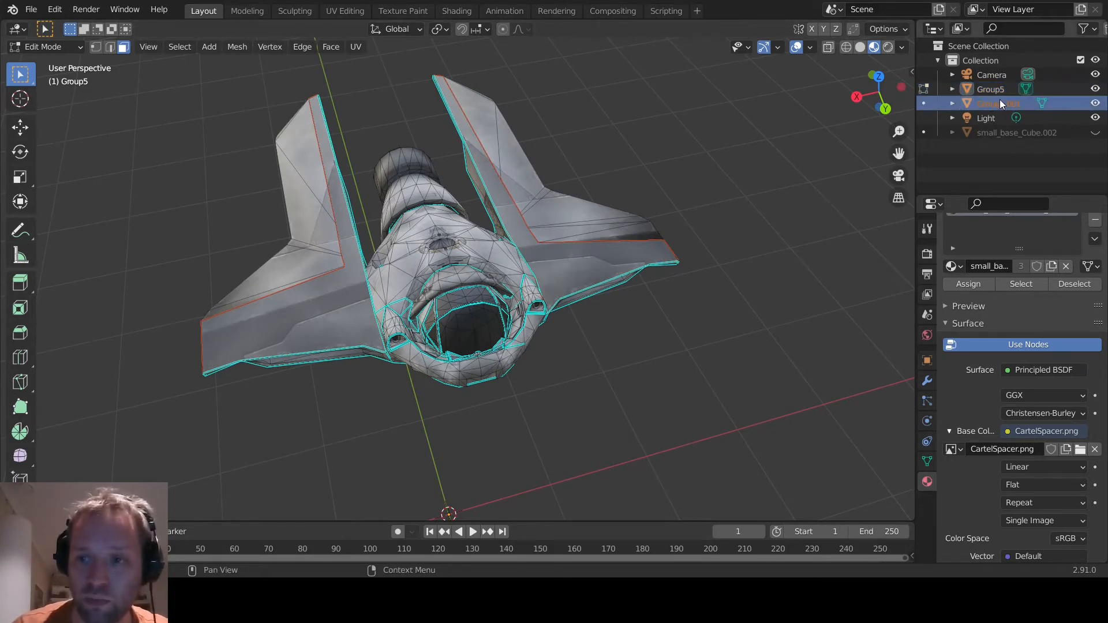
click(49, 47)
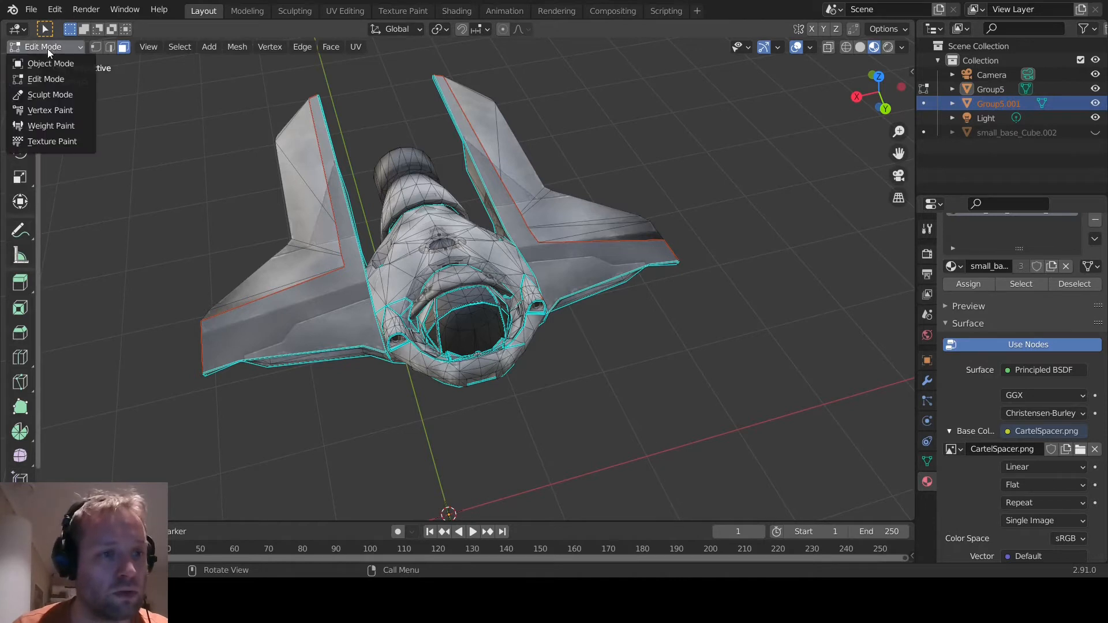
click(44, 62)
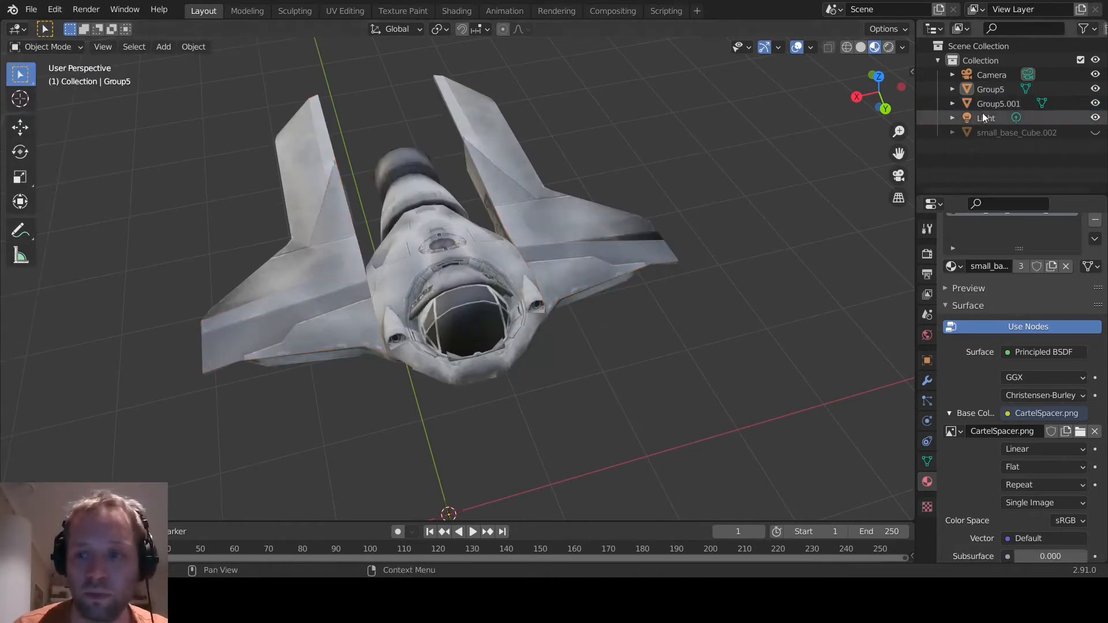
Hide the Group5 ship to inspect the separated wing panels on their own, and show it again
click(1010, 104)
middle_drag(760, 244, 819, 206)
click(986, 89)
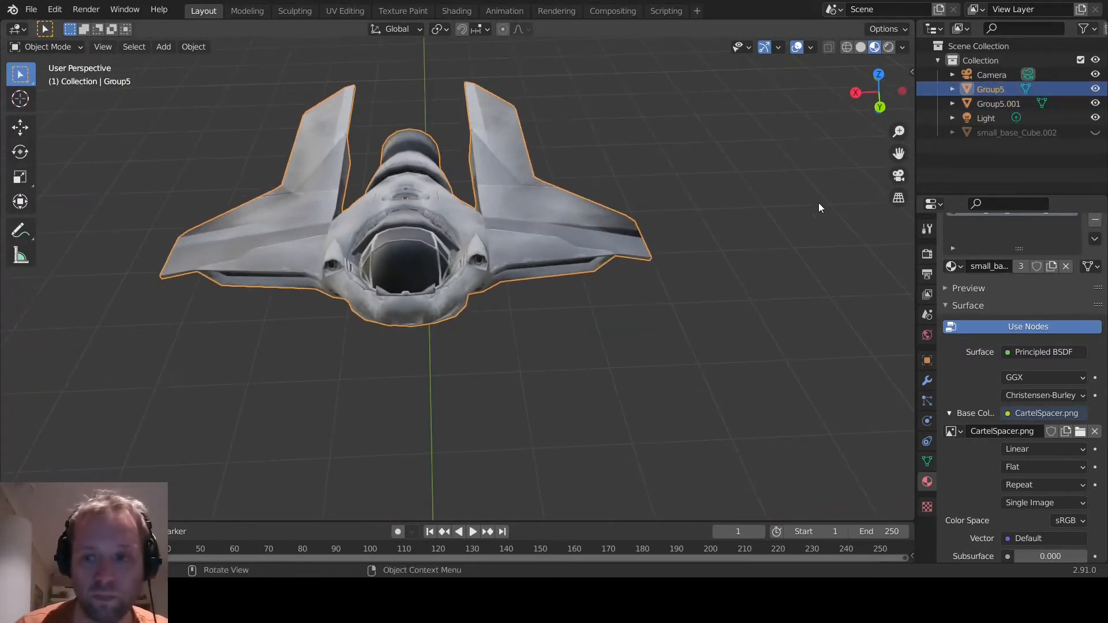
click(1096, 90)
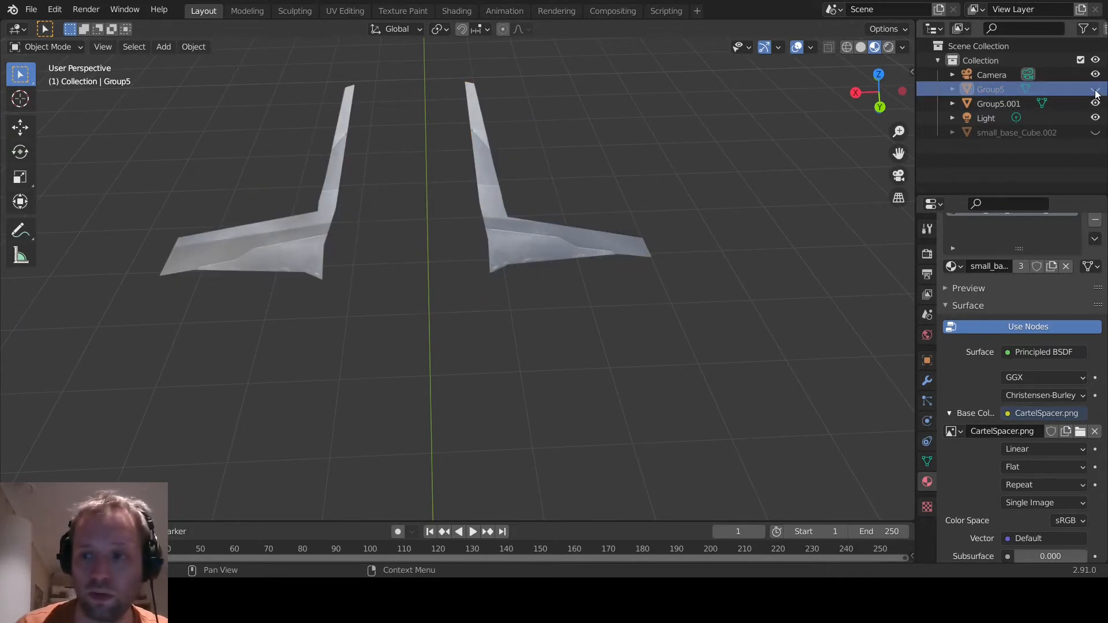
middle_drag(660, 253, 611, 303)
click(1095, 90)
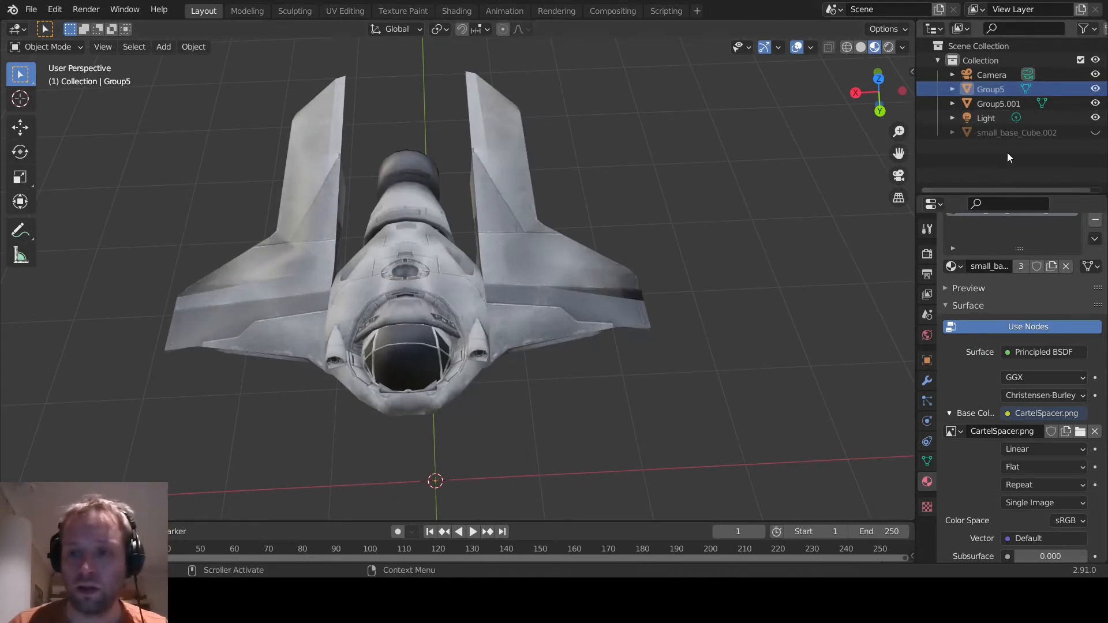
Make the small_base_Cube.002 stand visible and select the separated Group5.001 wing panels
click(1095, 132)
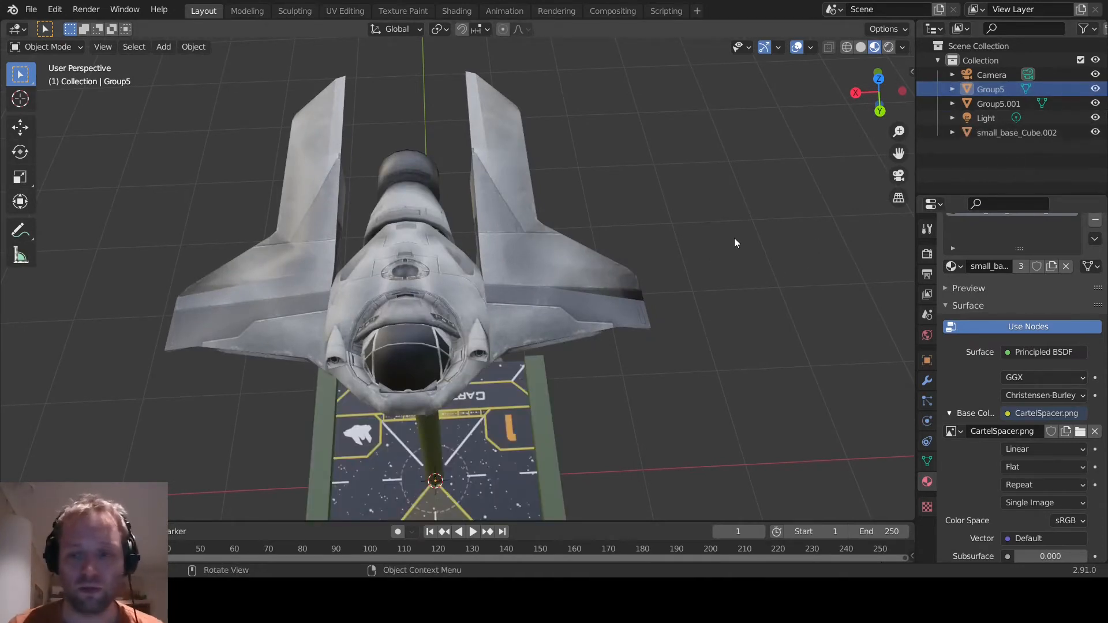
scroll(734, 227, down, 3)
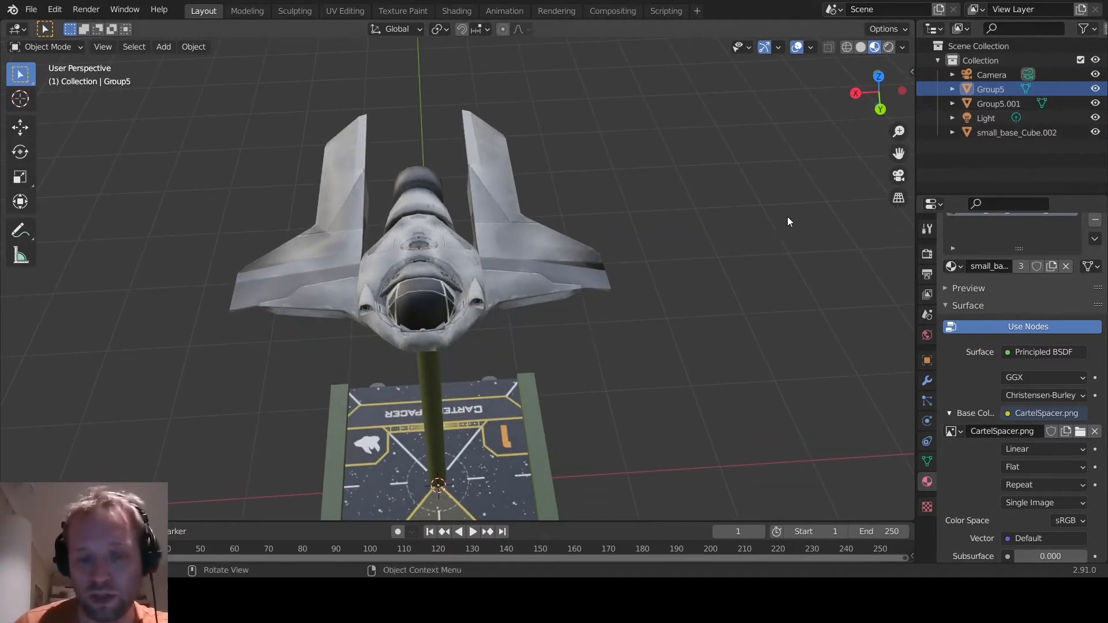
scroll(747, 229, down, 2)
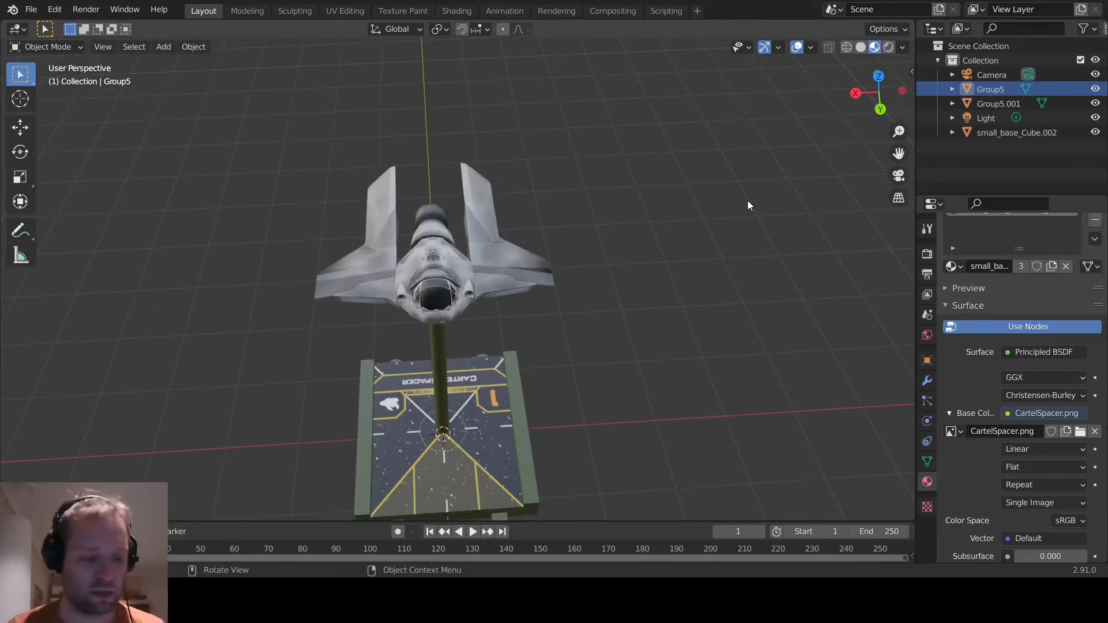
shift+middle_drag(683, 257, 705, 217)
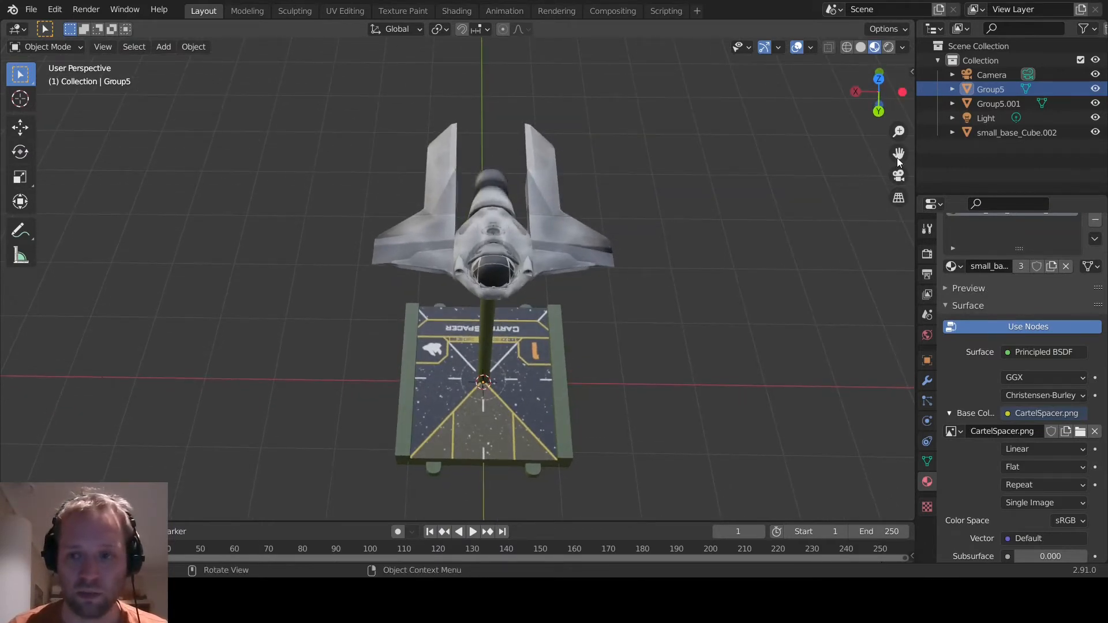
click(996, 103)
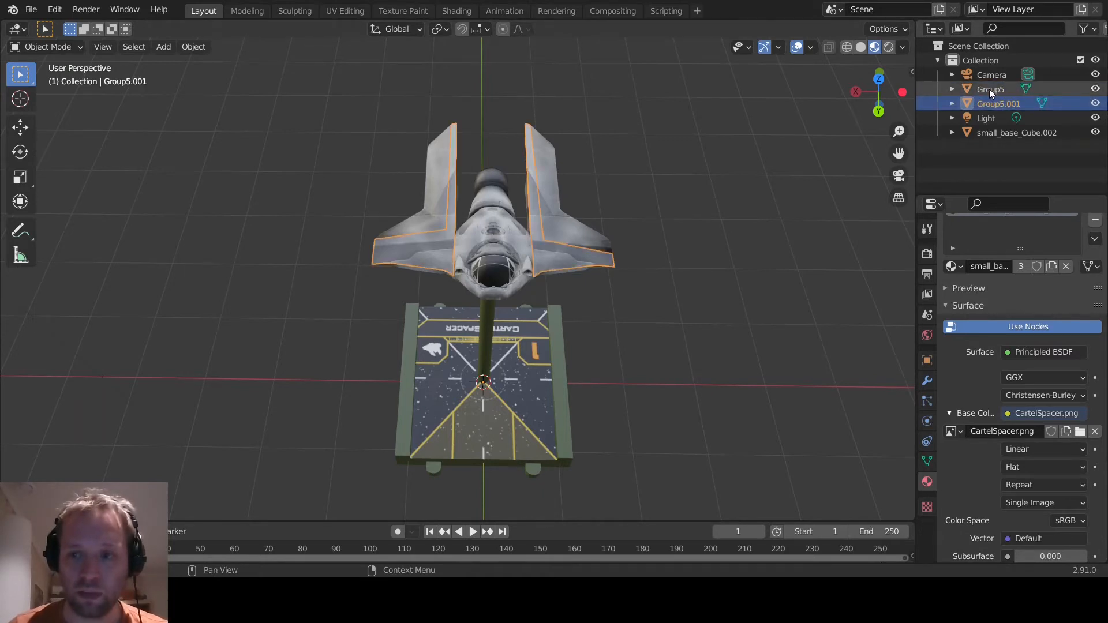
Join the Group5 ship into the small_base_Cube.002 stand and briefly hide the joined object to check it
click(988, 89)
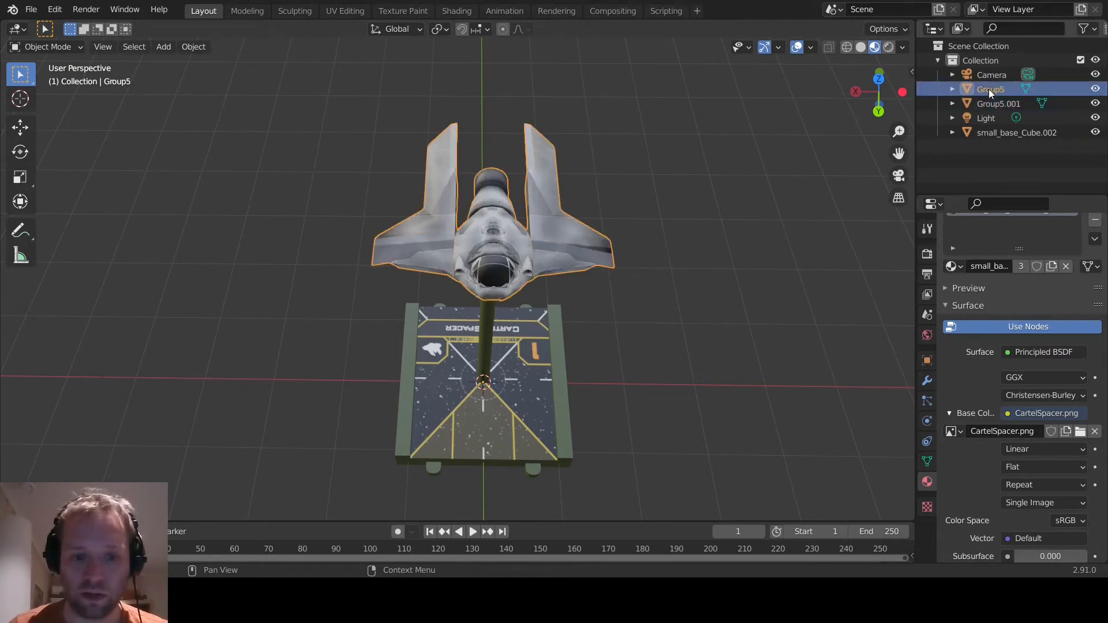
ctrl+click(996, 133)
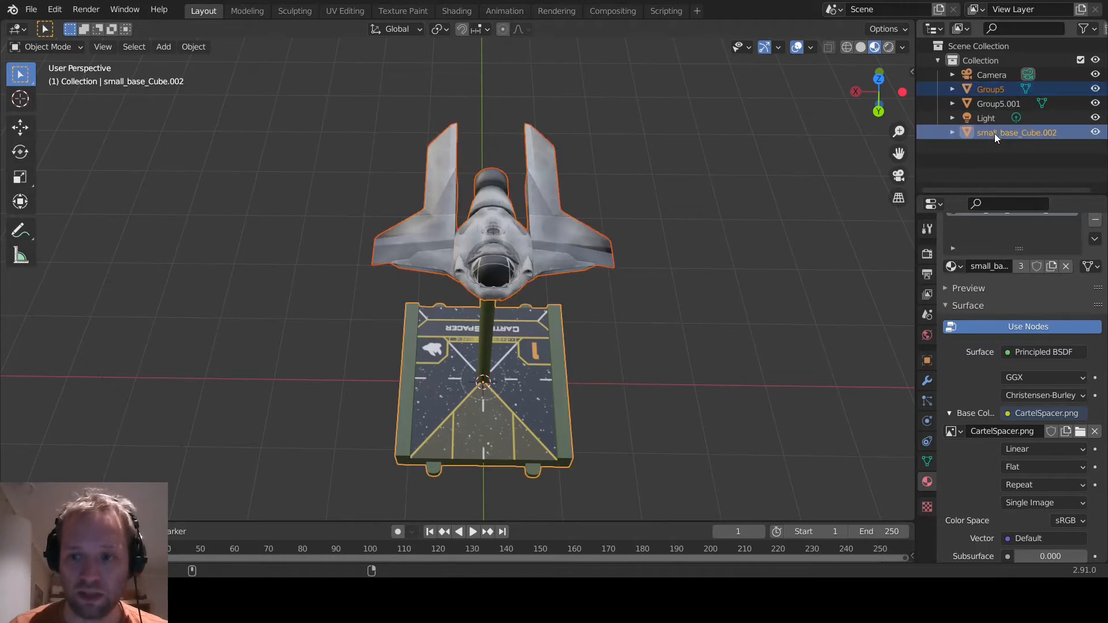
key(ctrl+p)
click(657, 332)
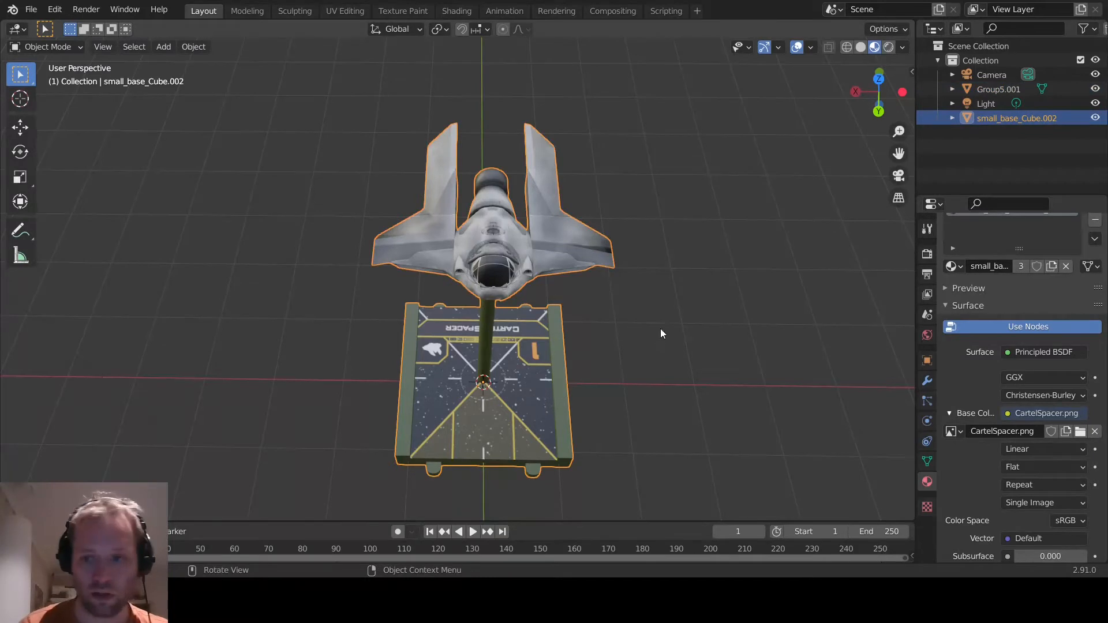
click(1095, 118)
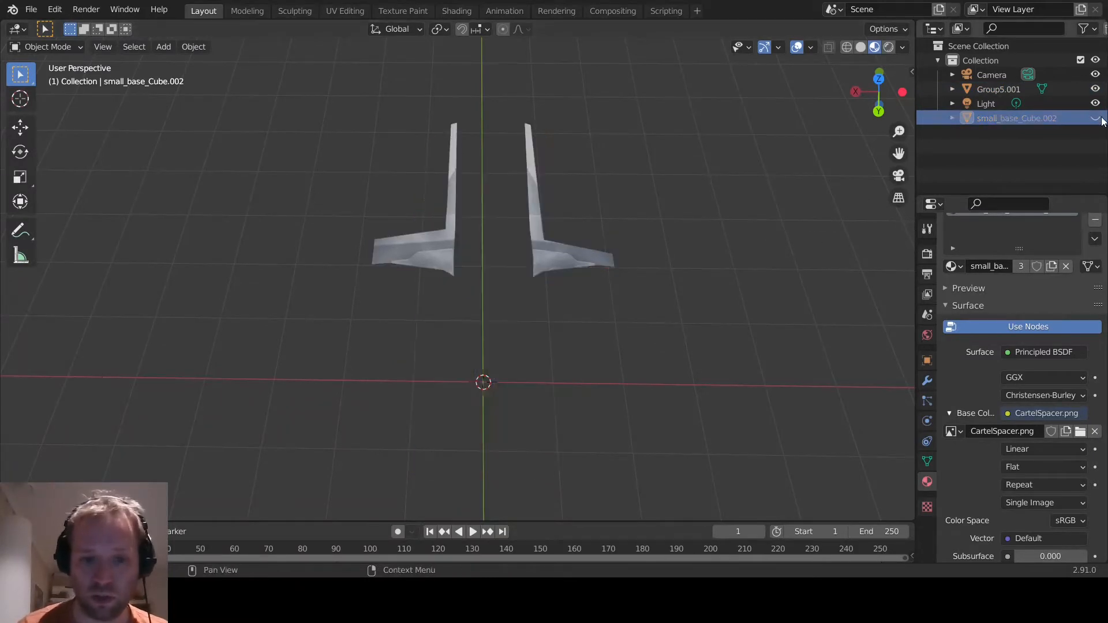
click(1095, 118)
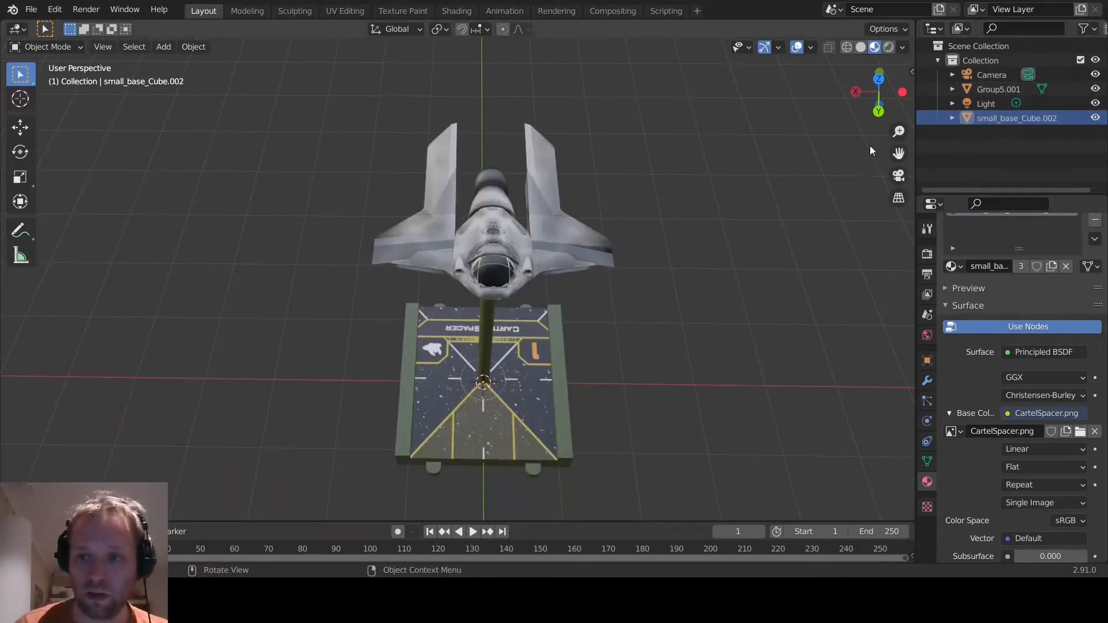
Select the Group5.001 wing panels together with the joined ship and stand, and export the model as Wavefront (.obj)
ctrl+click(996, 88)
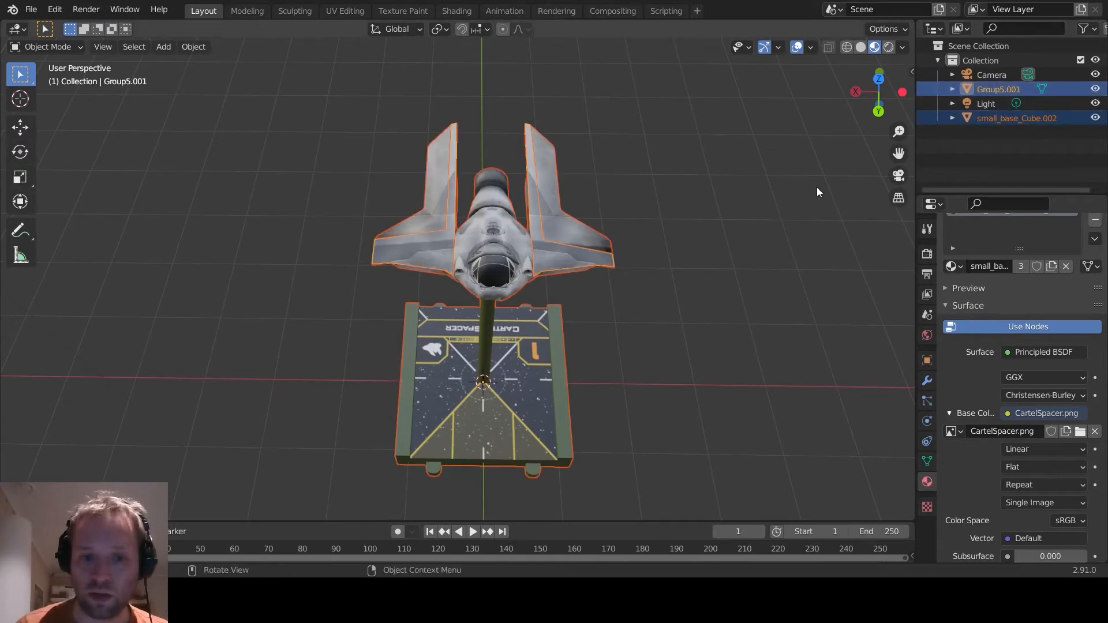
middle_drag(816, 187, 727, 225)
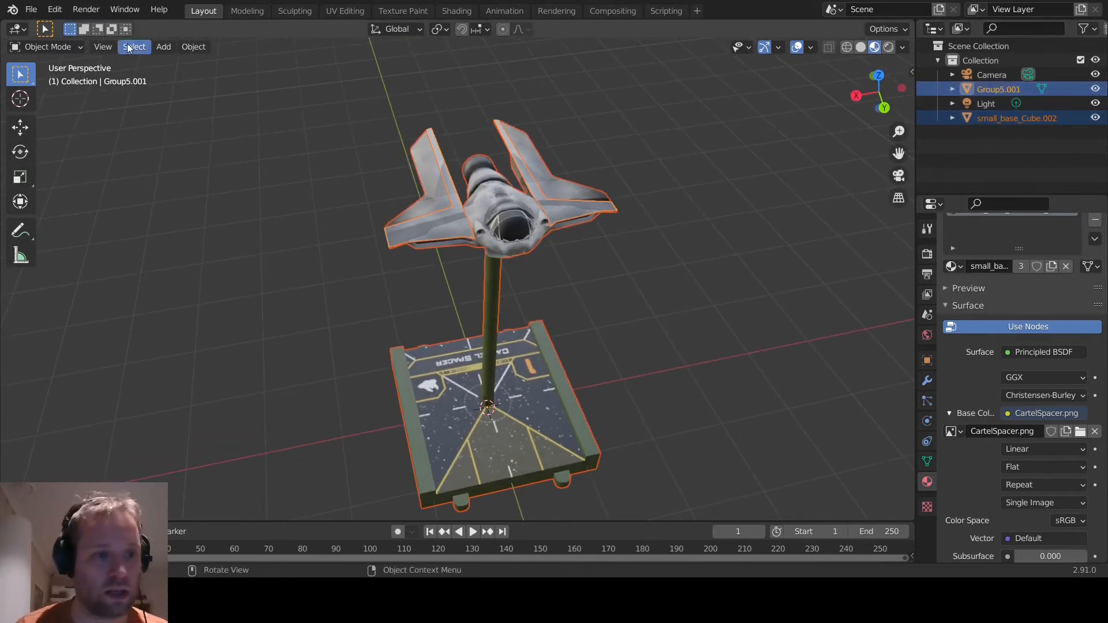
click(30, 10)
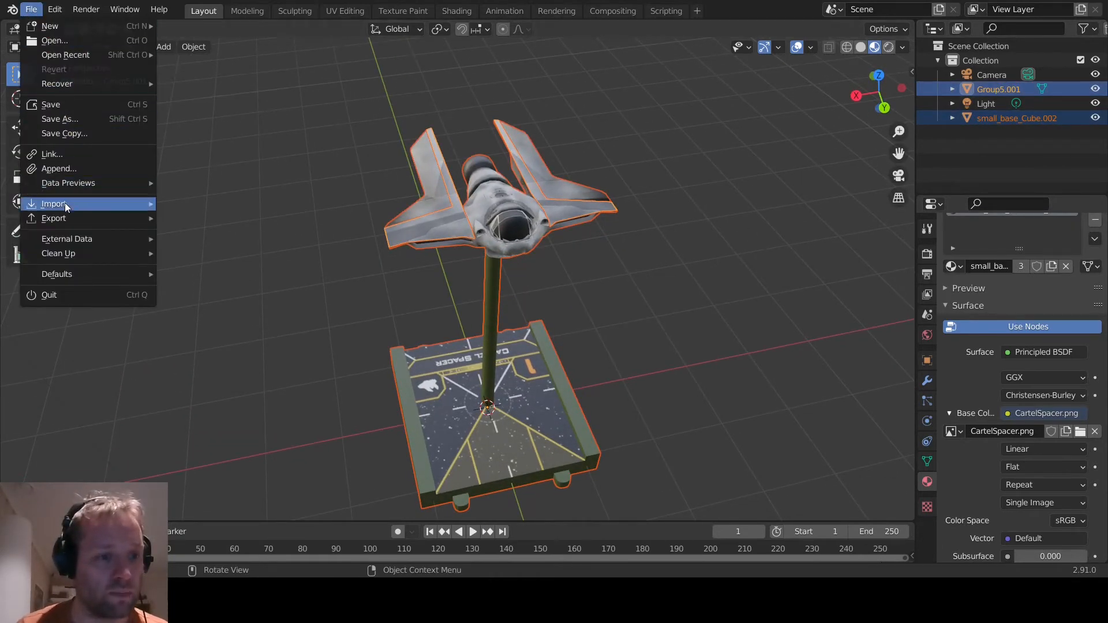
mouse_move(65, 219)
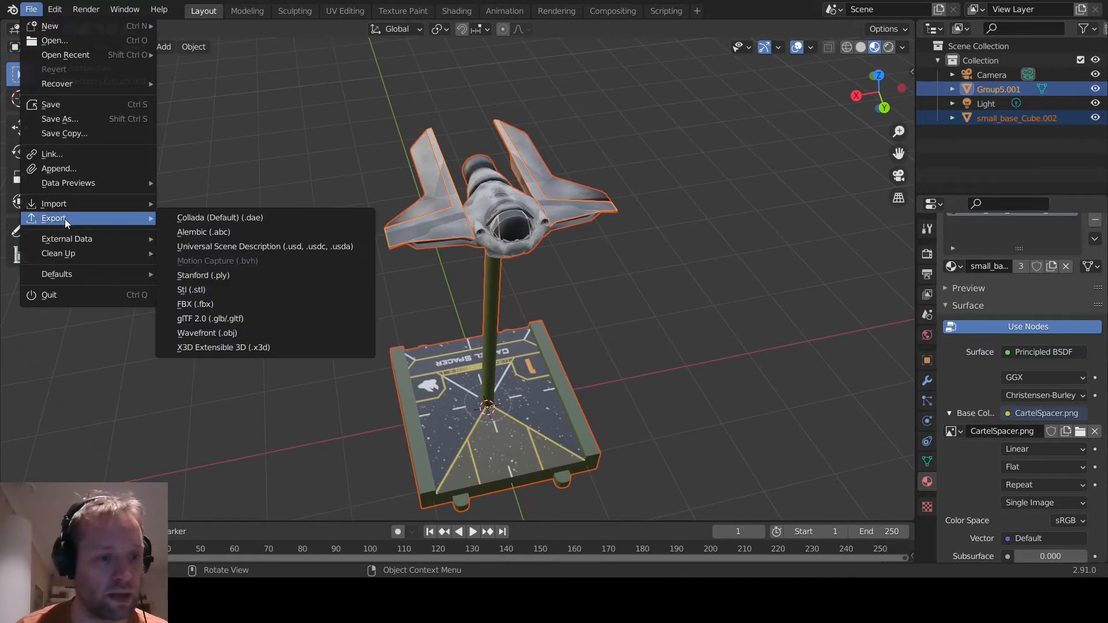
click(216, 333)
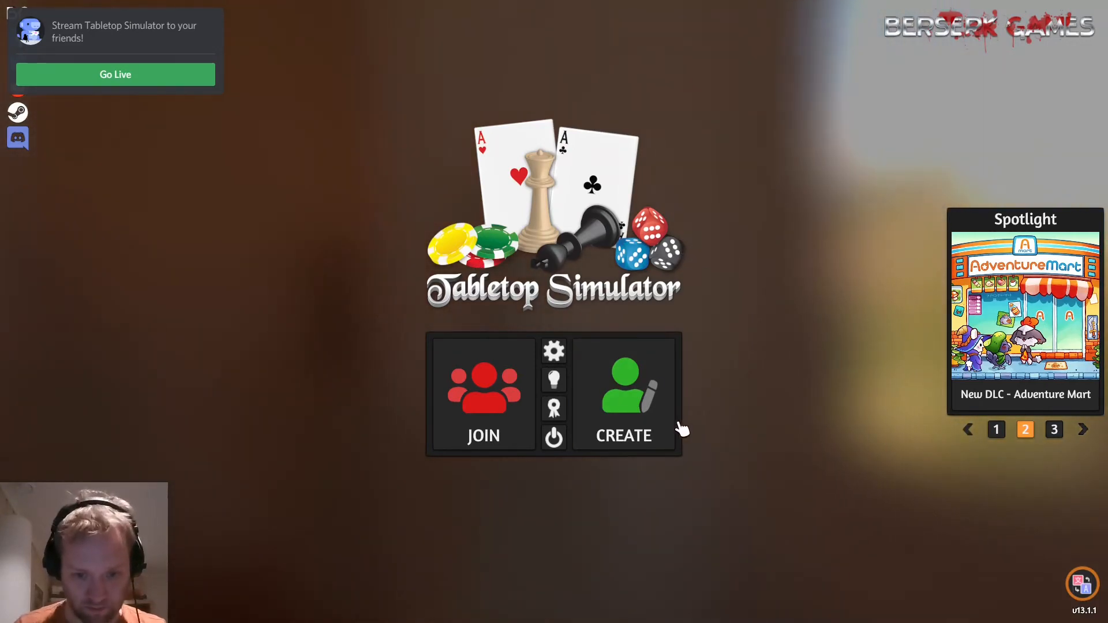
Switch to Tabletop Simulator, create a game and load the X-Wing Unified 2.0 workshop mod
click(628, 410)
click(482, 280)
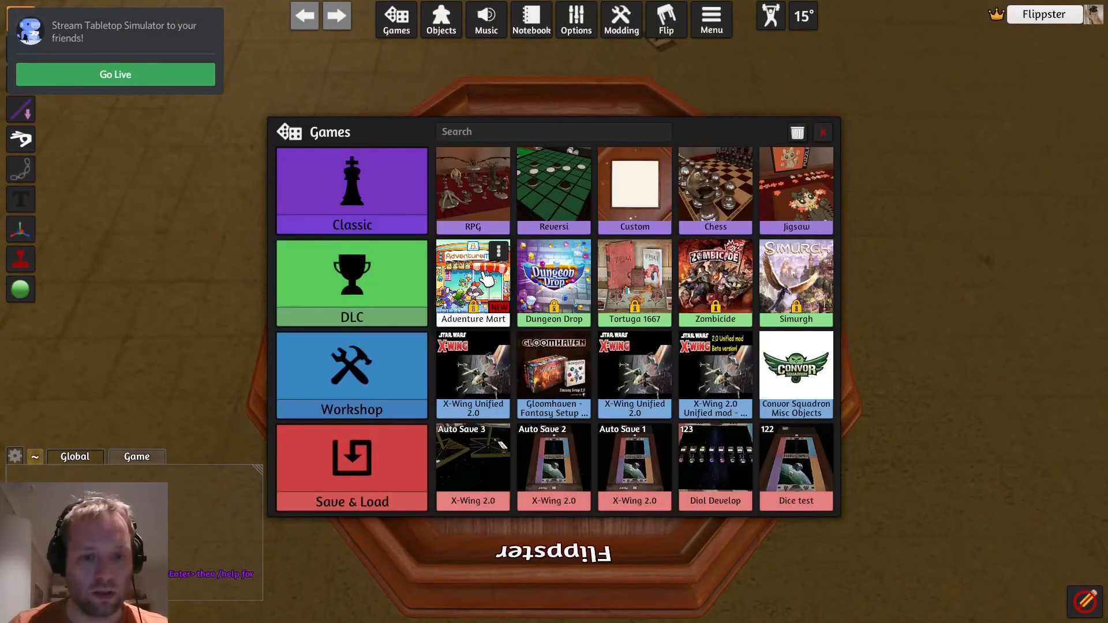
click(473, 398)
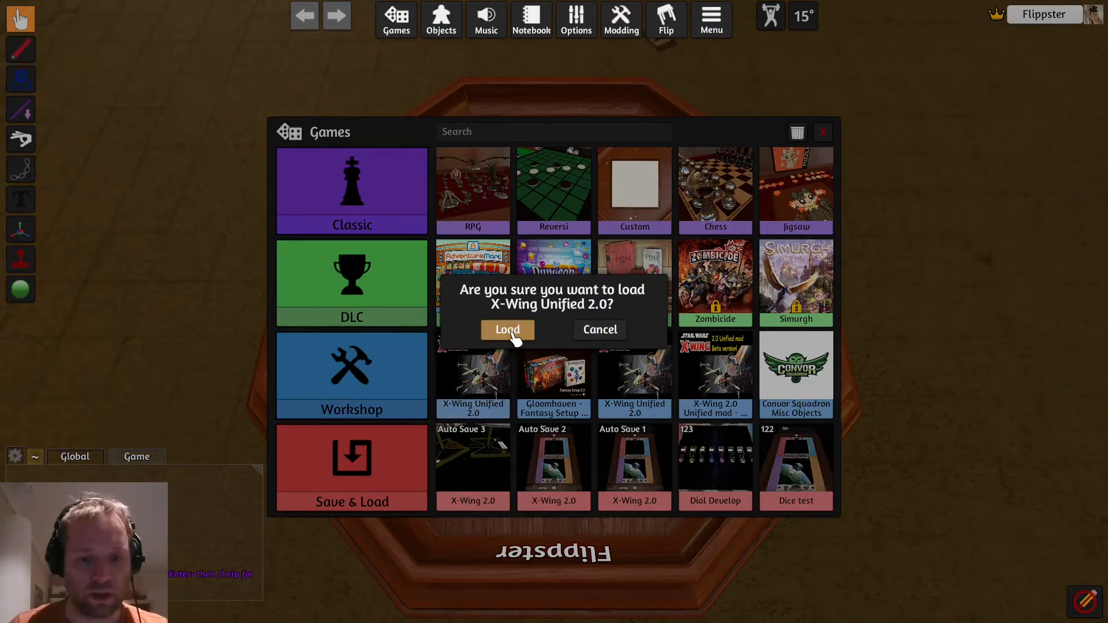
click(509, 331)
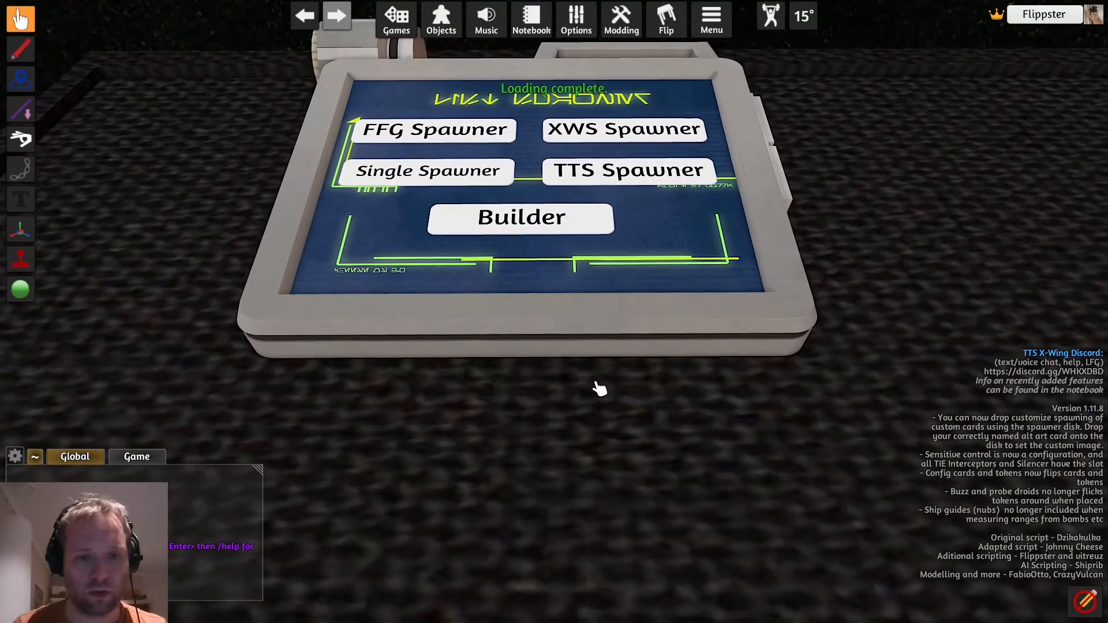
Spawn the Cartel Spacer (M3-A Interceptor) by searching the Single Spawner for "cartel", and move the ship aside
click(433, 172)
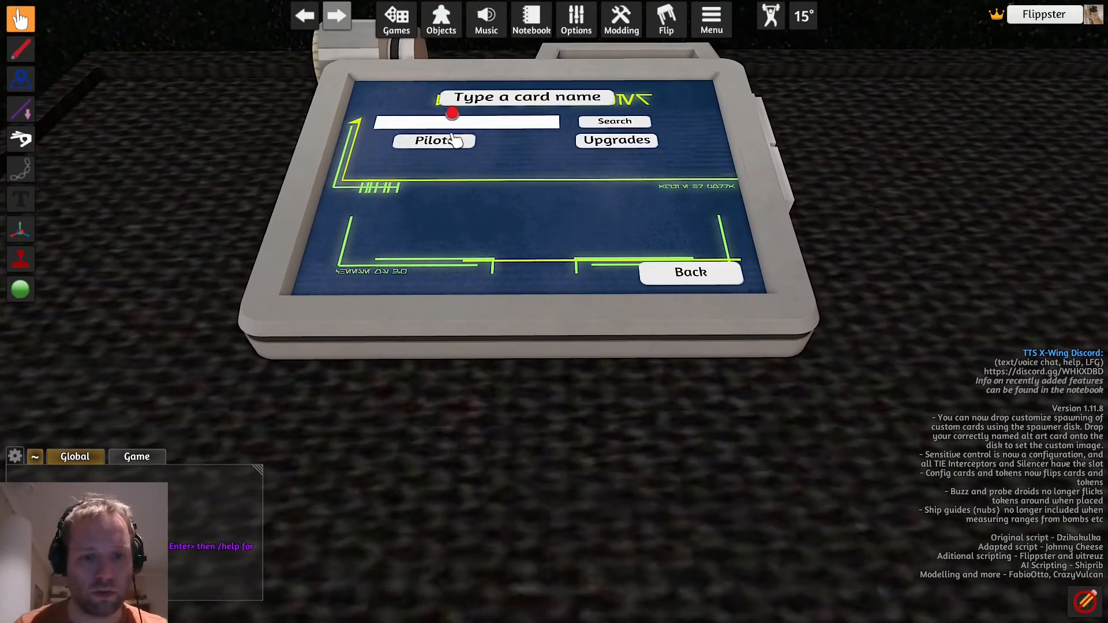
click(460, 121)
text(cartel)
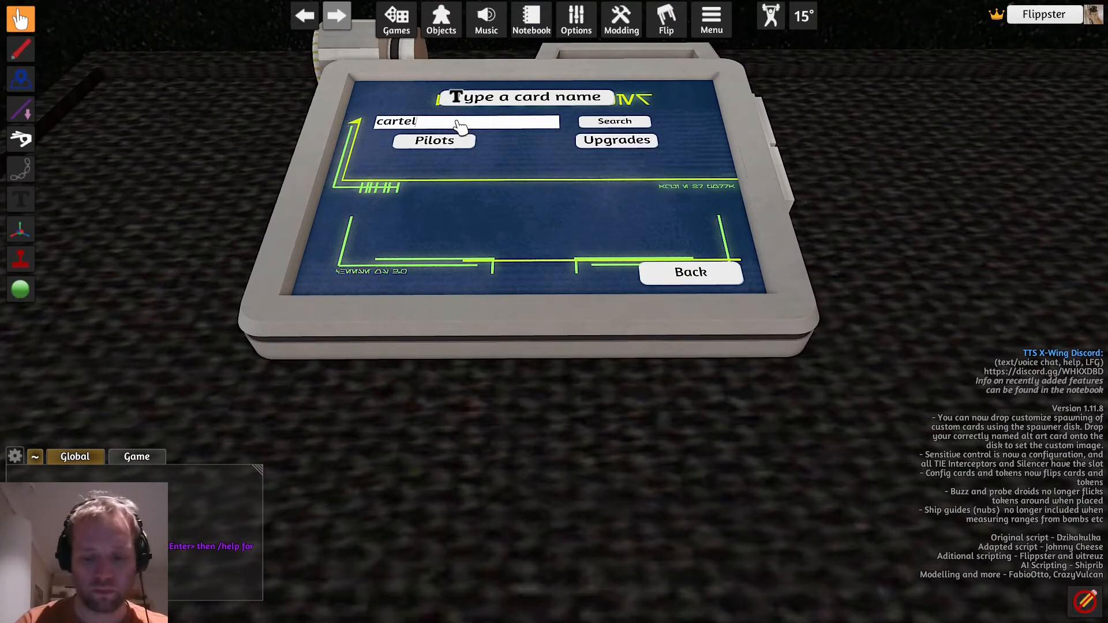
key(Return)
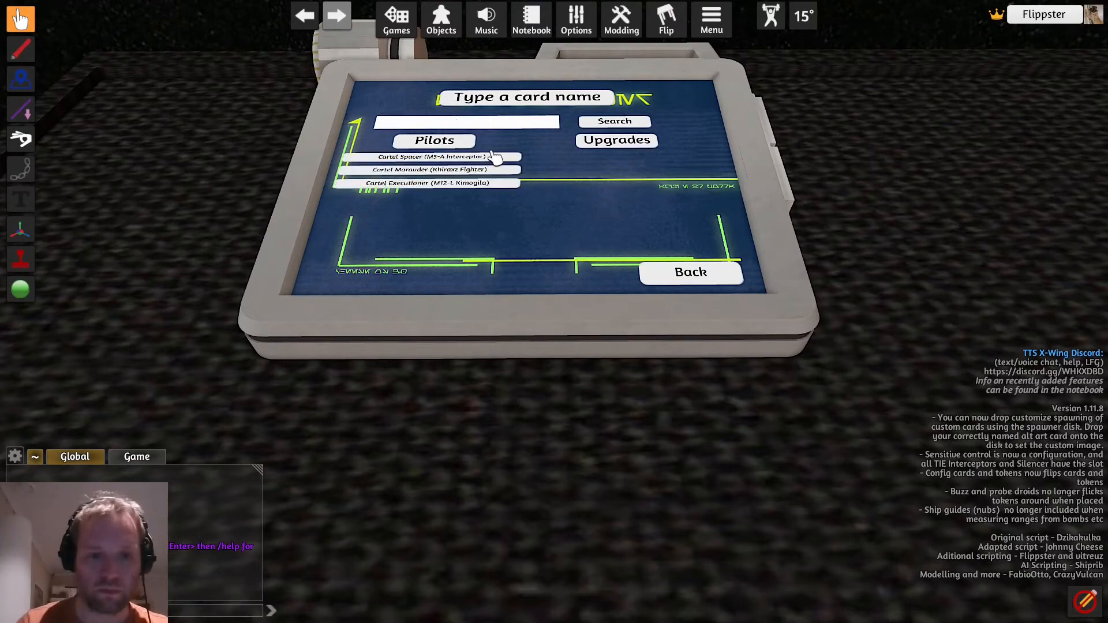
click(438, 161)
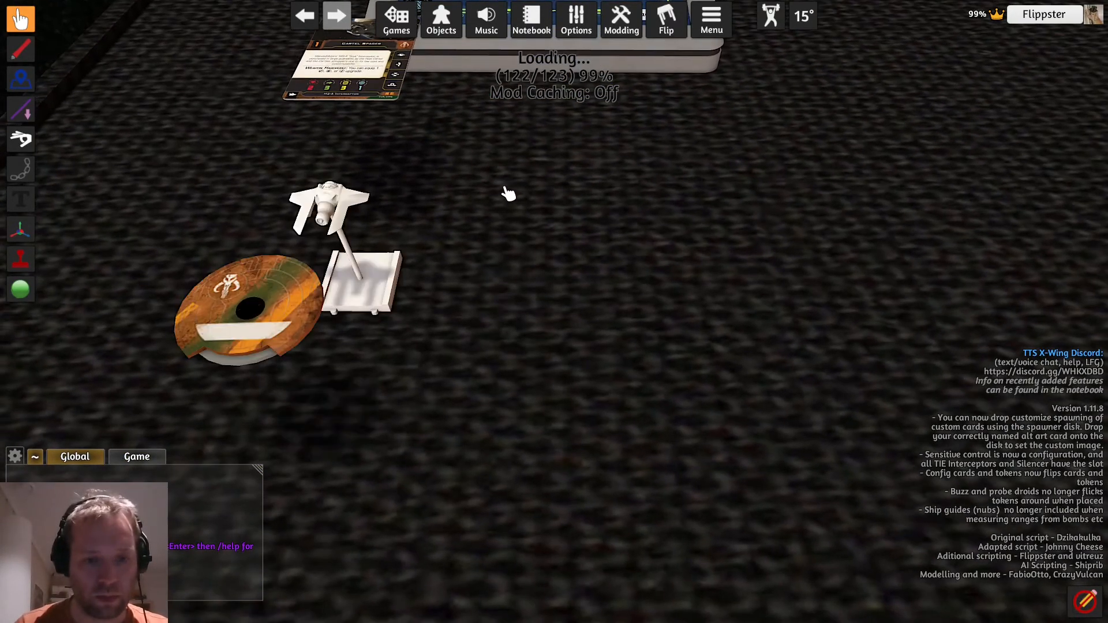
drag(545, 258, 684, 271)
Replace the Cartel Spacer's custom model mesh with the exported file loaded from the local disk, and import it
right_click(523, 261)
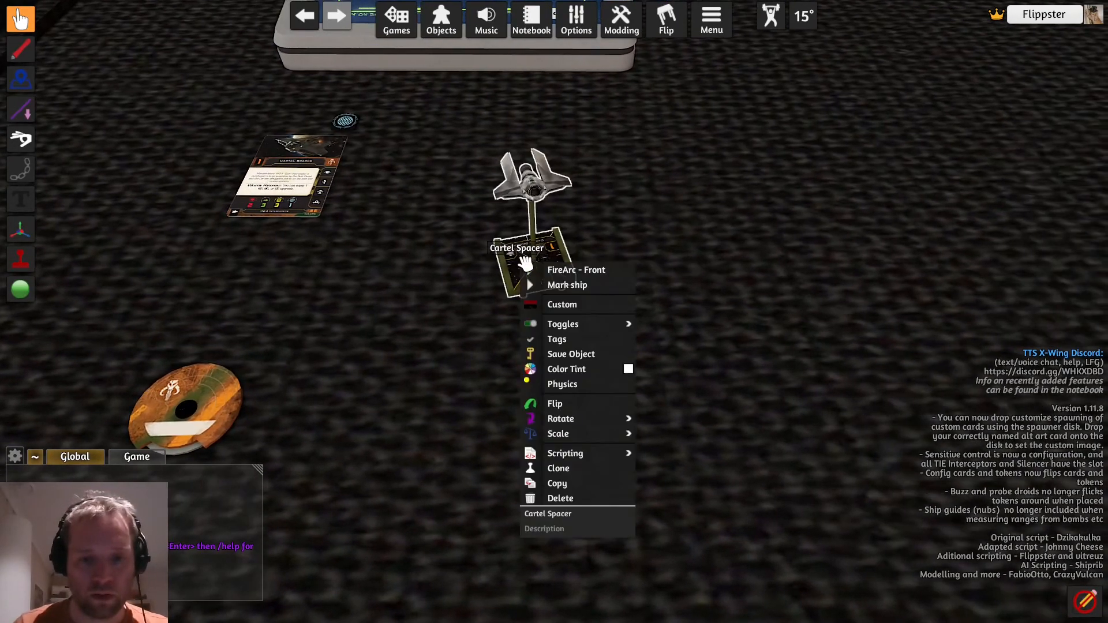
click(599, 311)
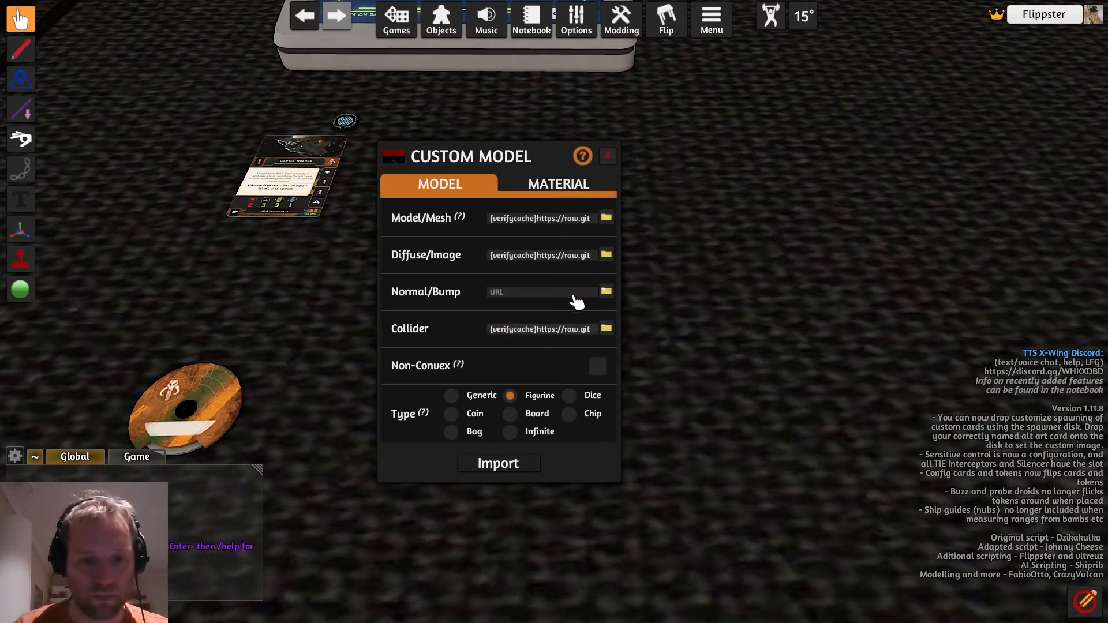
click(607, 219)
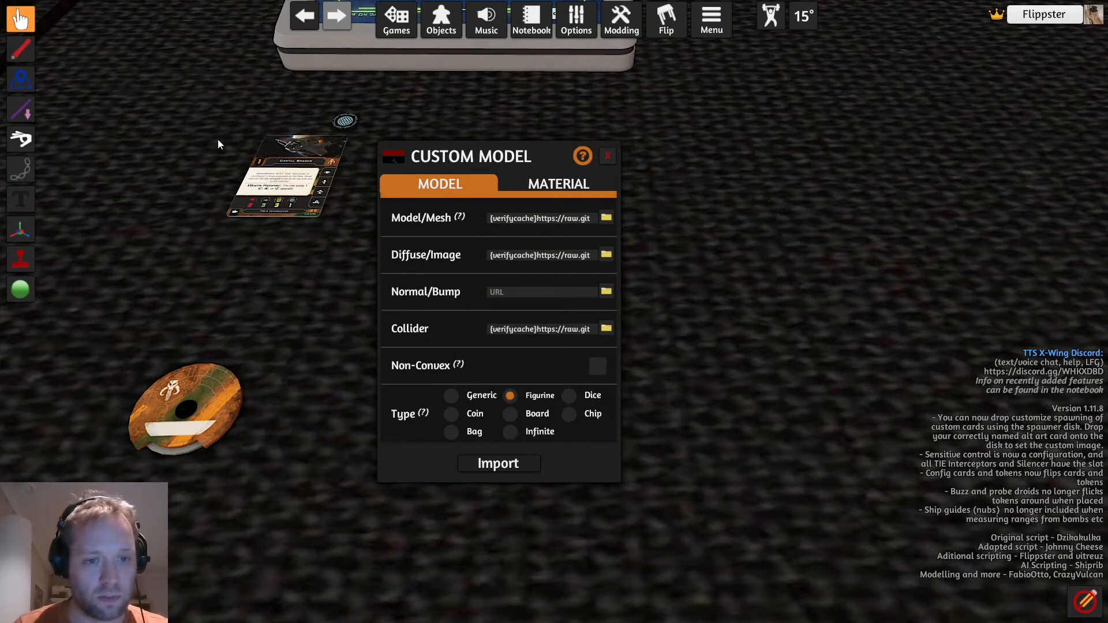
mouse_move(441, 226)
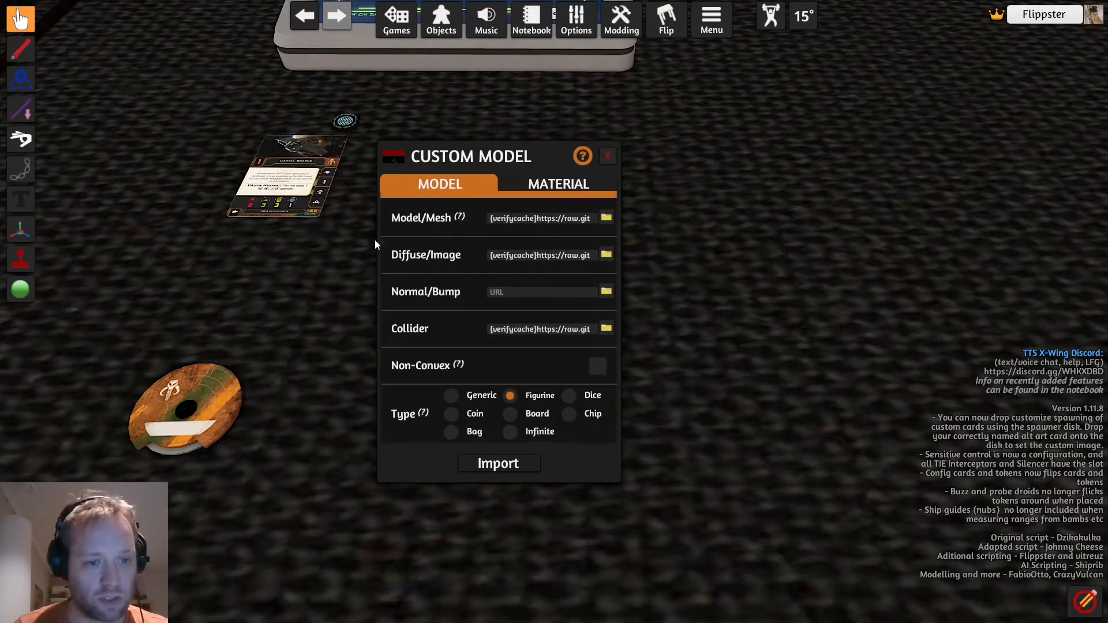
click(424, 331)
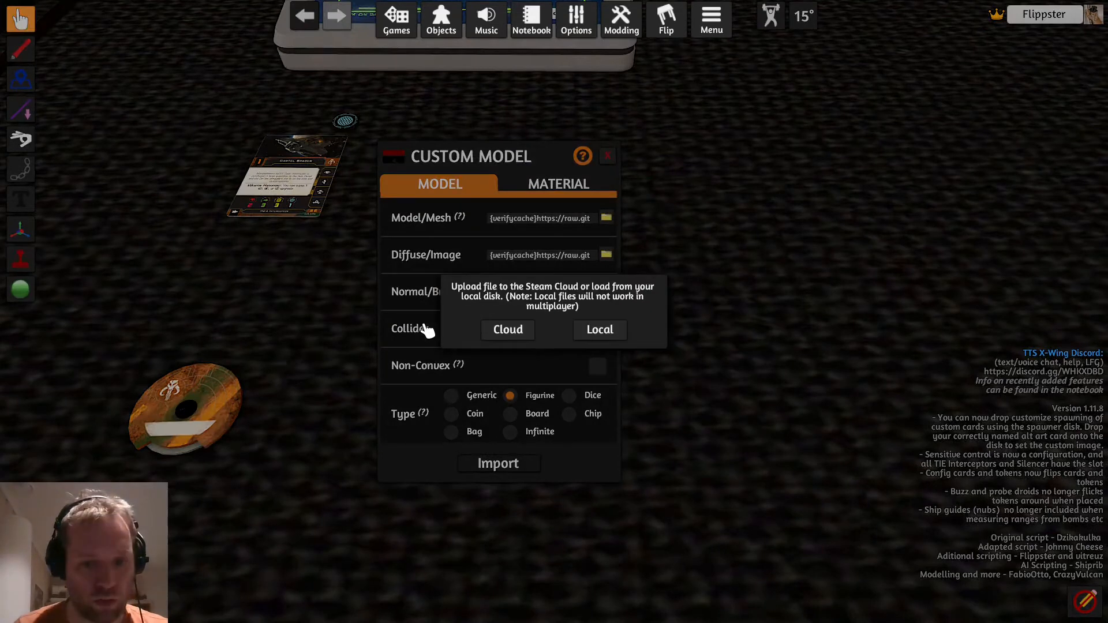
click(604, 332)
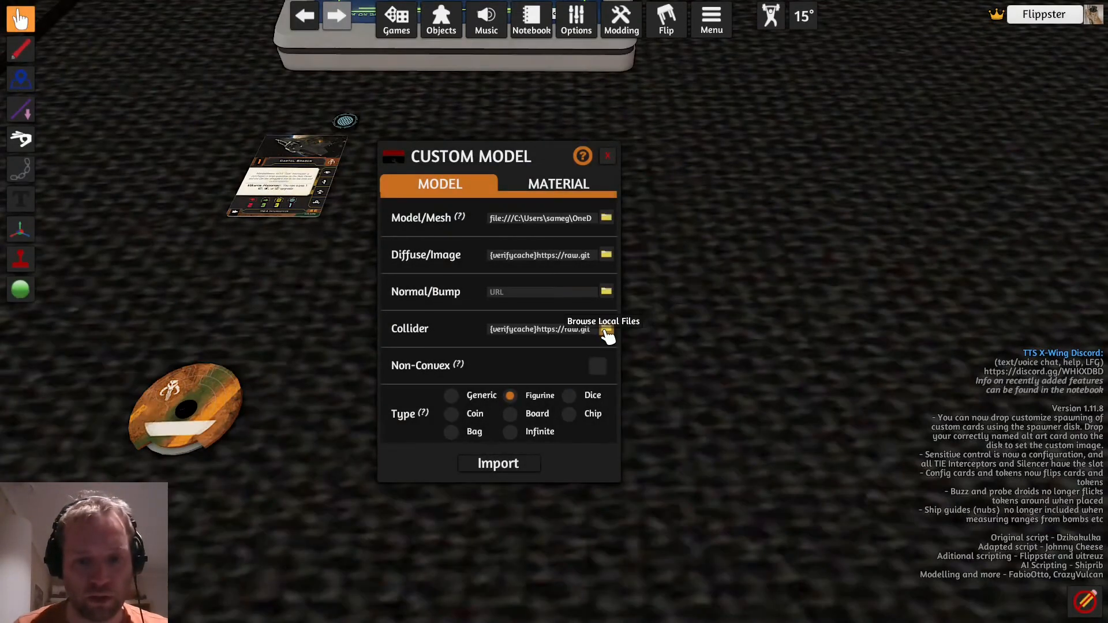
click(506, 465)
scroll(623, 427, up, 5)
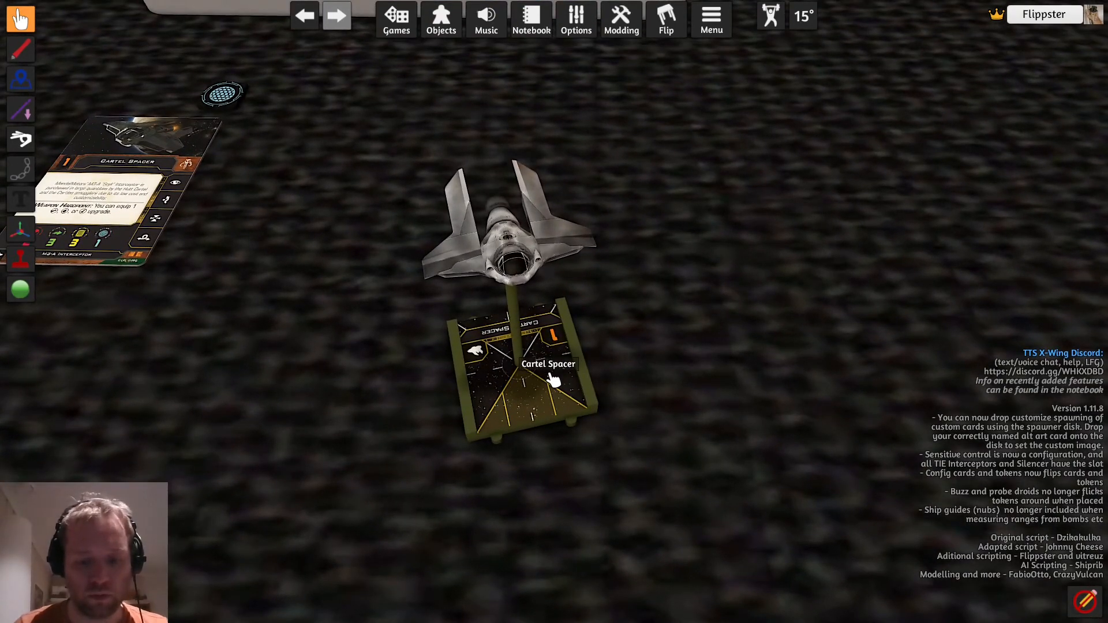
Move the modified ship aside and spawn a second Cartel Spacer by searching the spawner for "carte"
drag(564, 407, 773, 300)
key(a)
key(w)
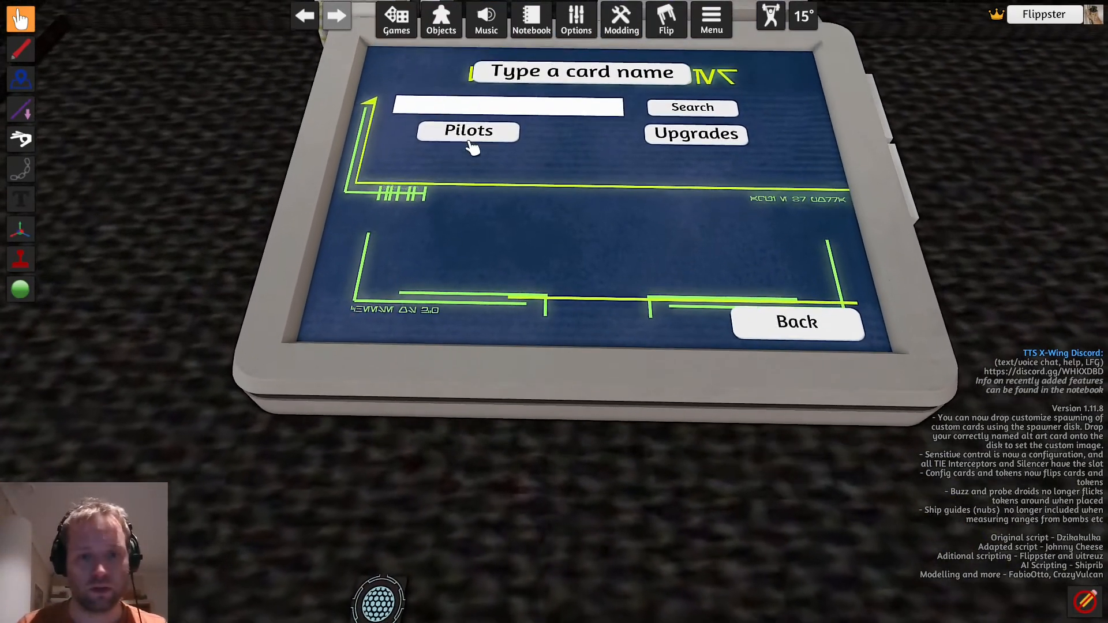
click(466, 111)
text(carte)
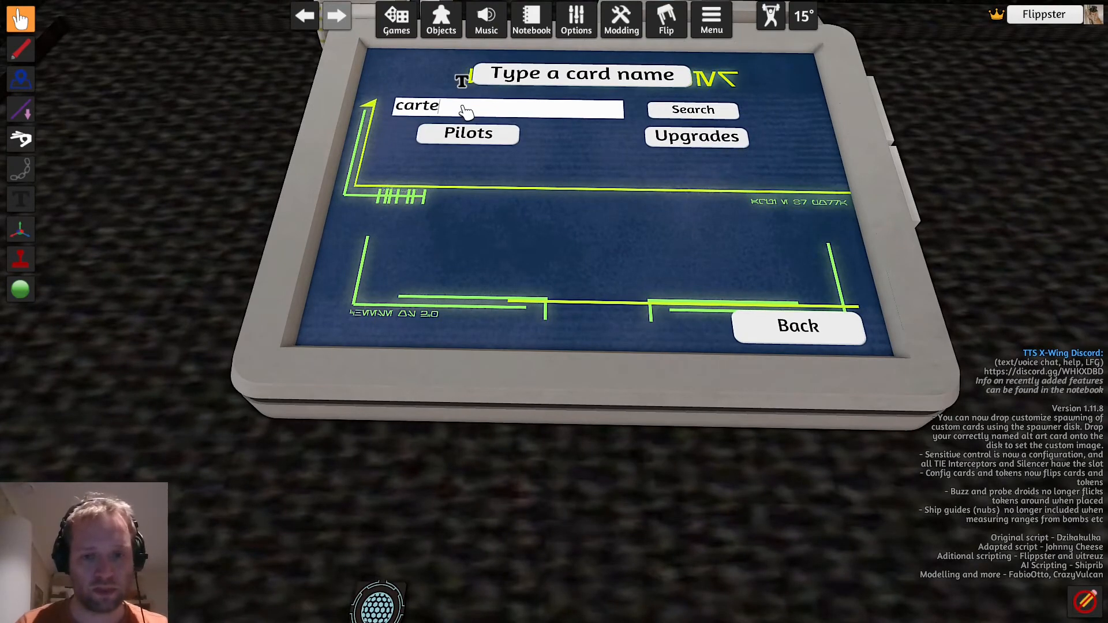
key(Return)
click(484, 155)
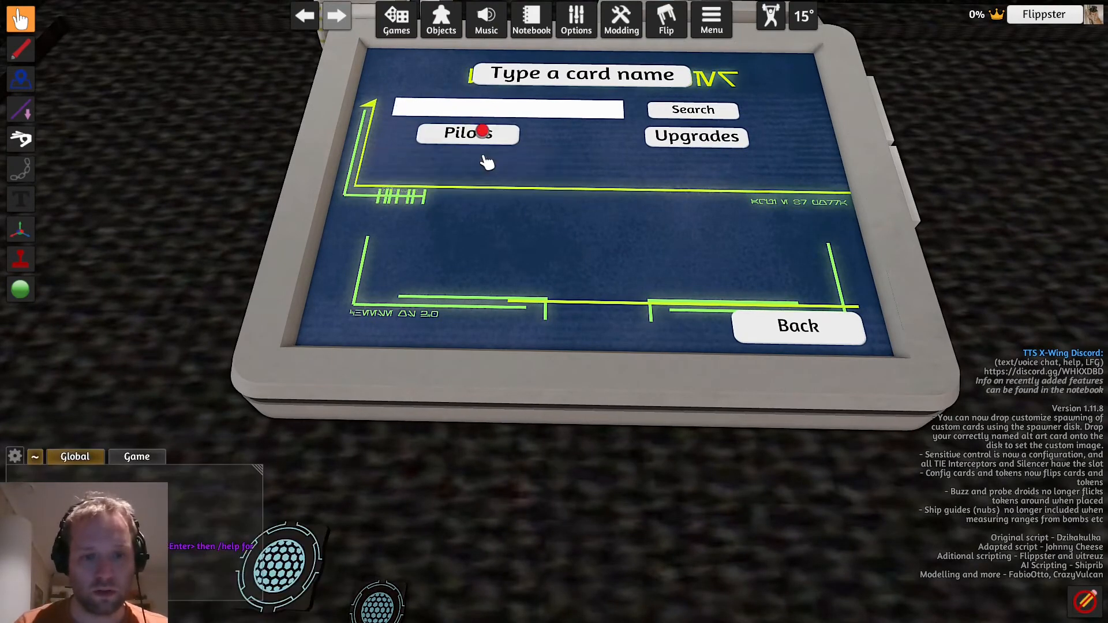
Place the second Cartel Spacer beside the modified ship and rotate it to face the same way
key(s)
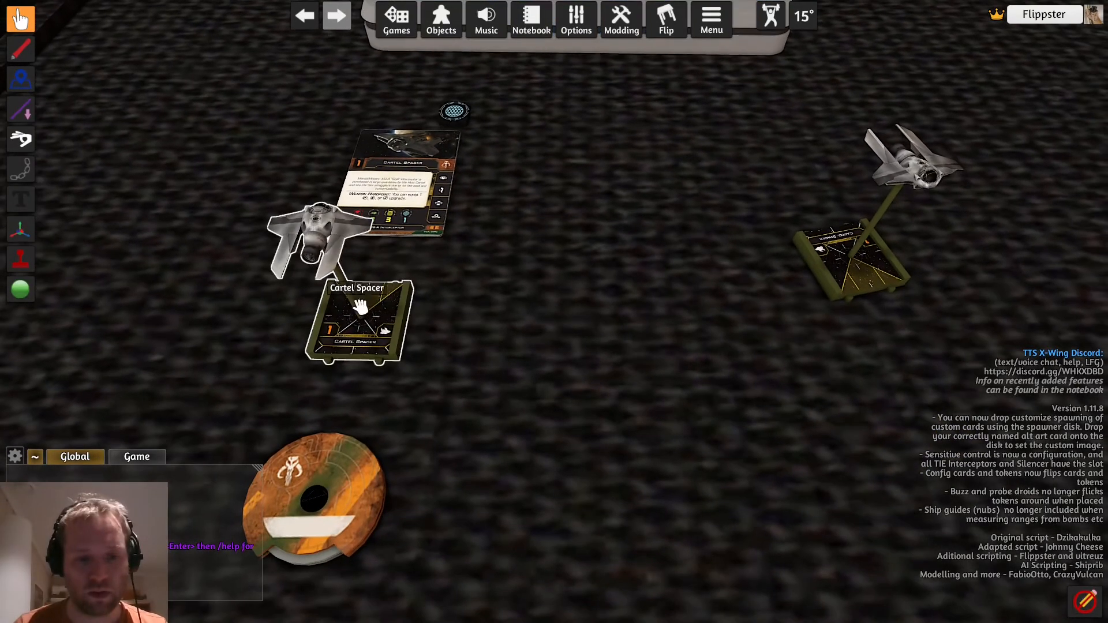
key(e)
key(e)
key(e)
drag(358, 307, 708, 280)
key(e)
key(e)
key(e)
key(e)
key(e)
key(e)
key(e)
key(e)
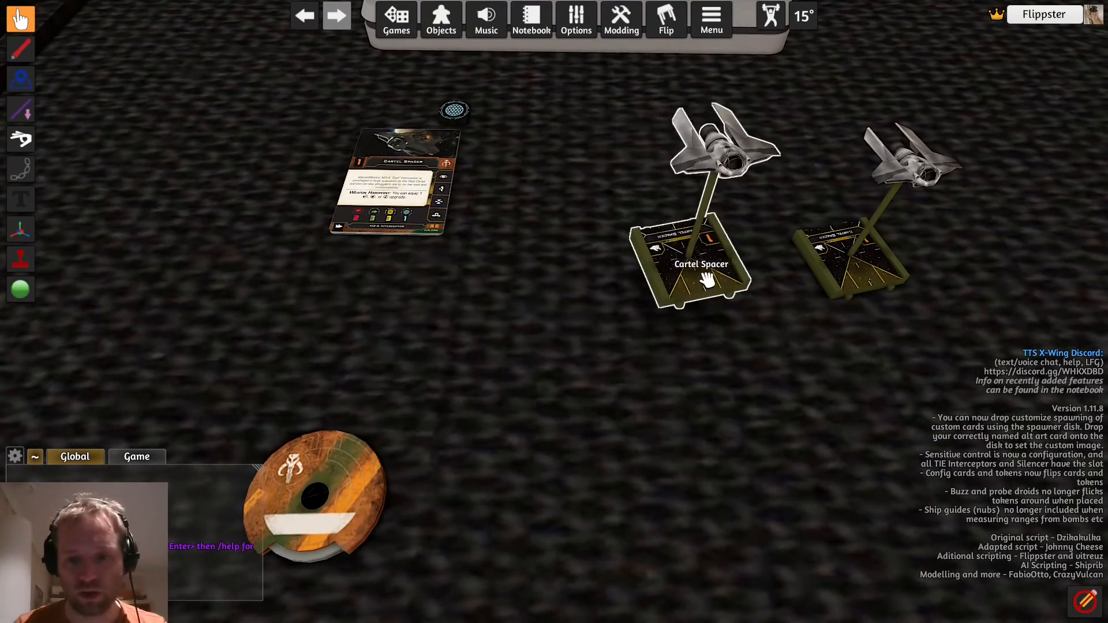
Set the second Cartel Spacer's color tint to red (FF0000) for comparison with the modified ship
key(d)
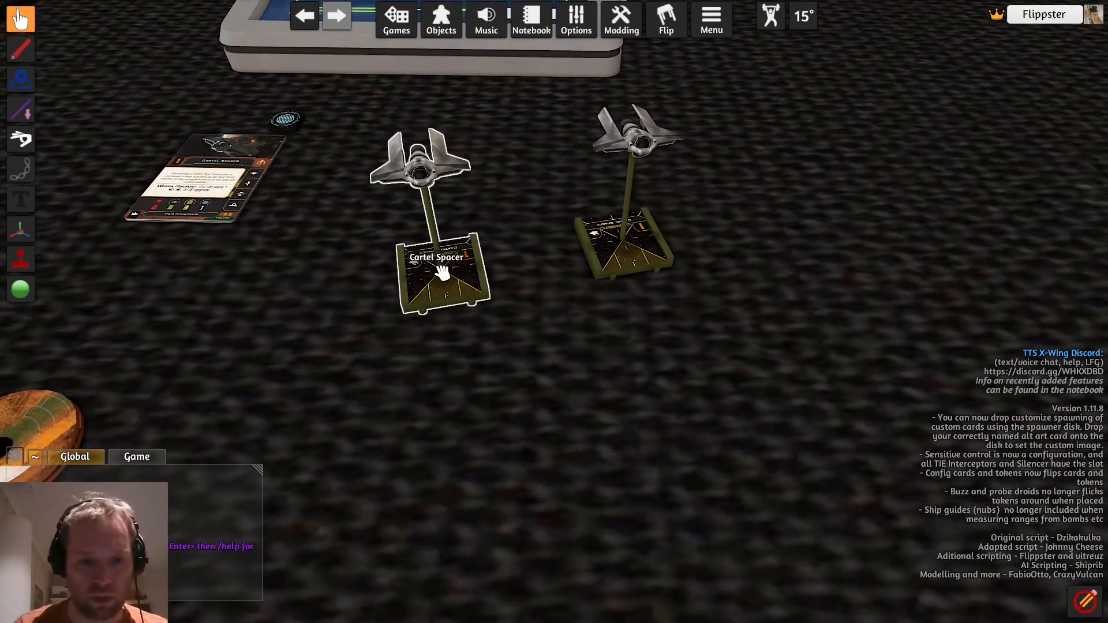
right_click(477, 278)
click(547, 378)
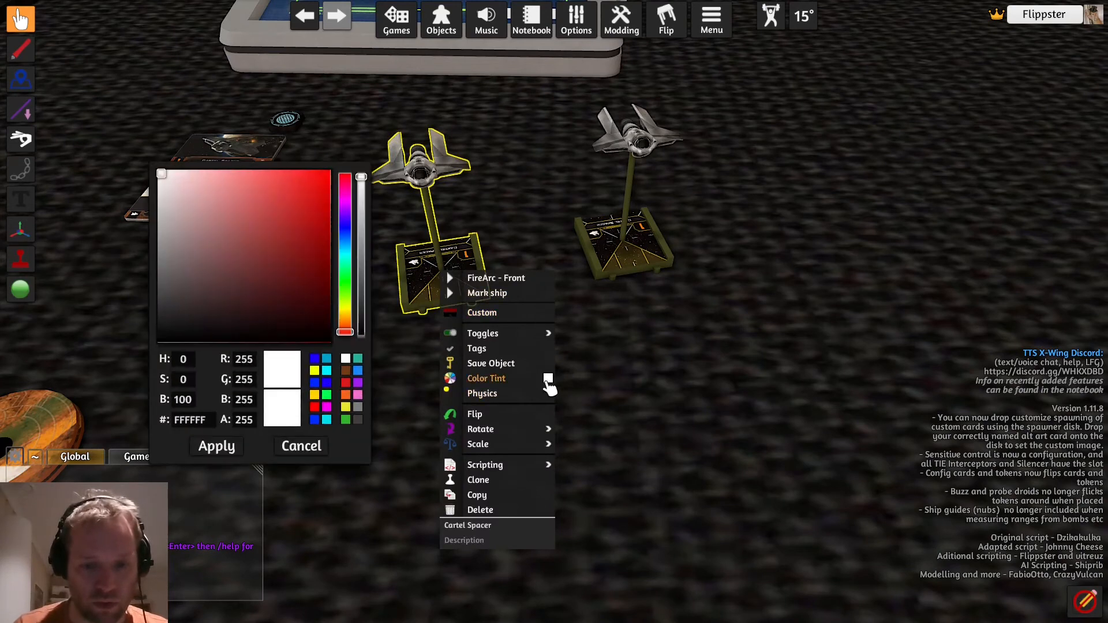
click(305, 308)
drag(305, 308, 346, 172)
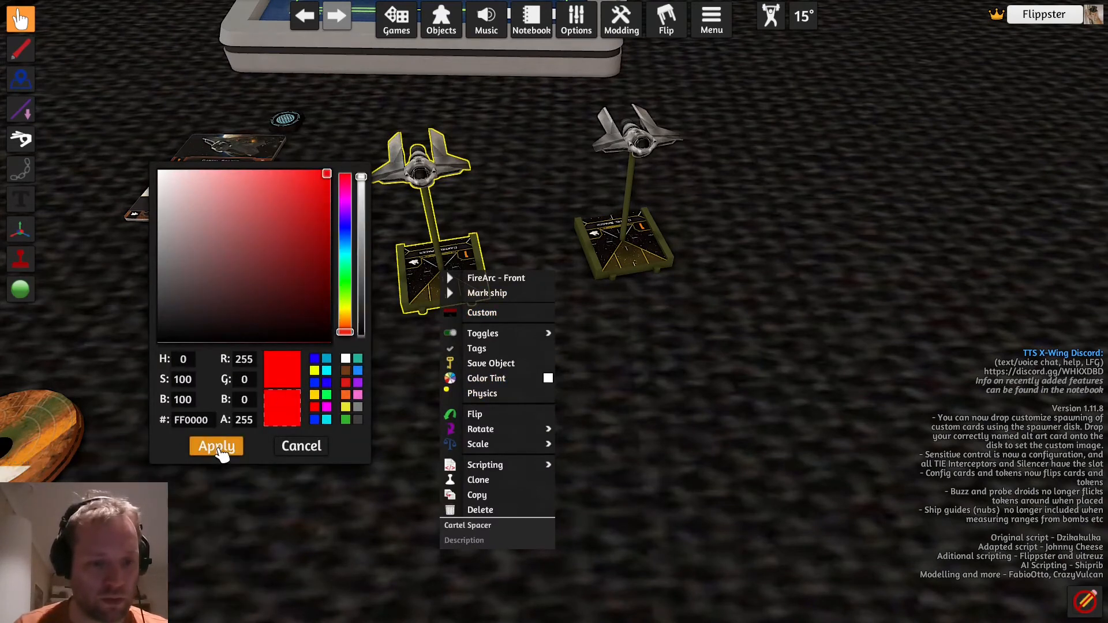
click(224, 453)
click(431, 450)
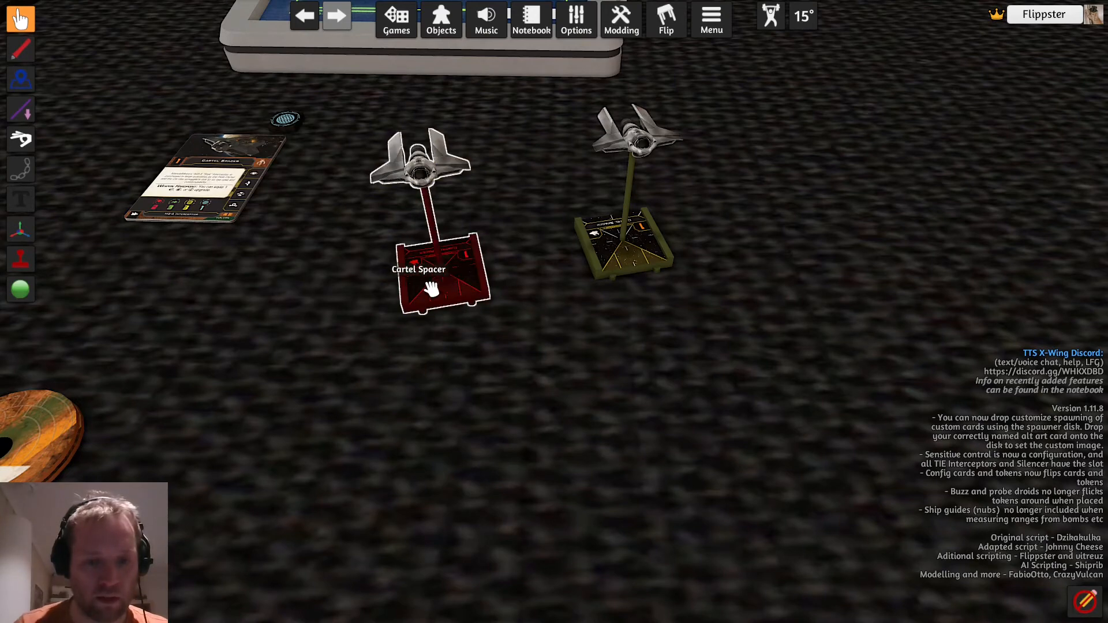
key(w)
key(w)
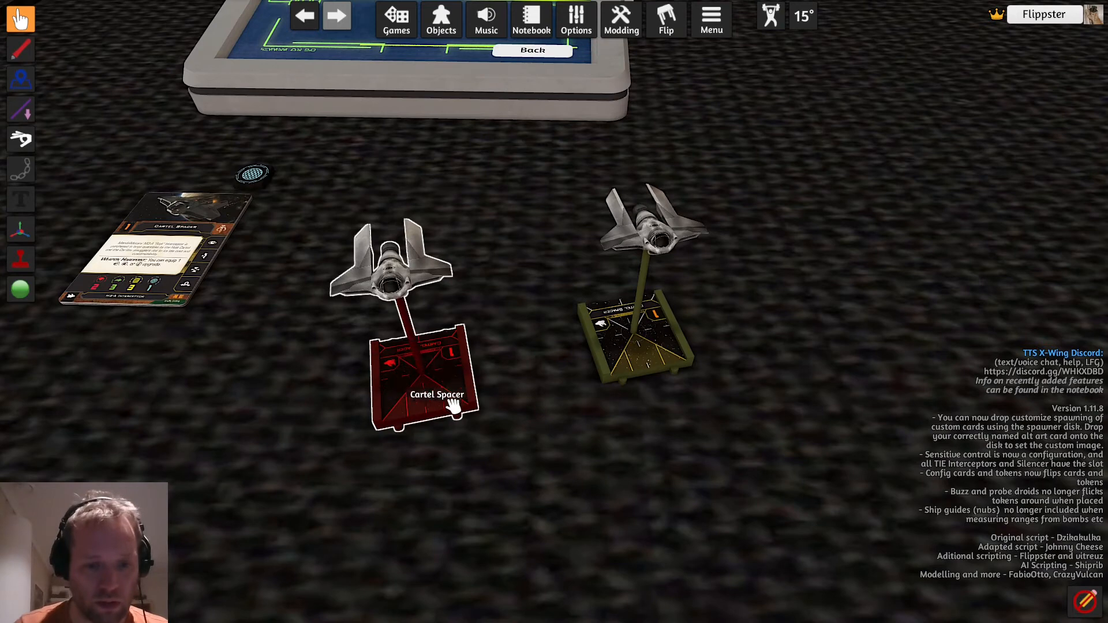
key(d)
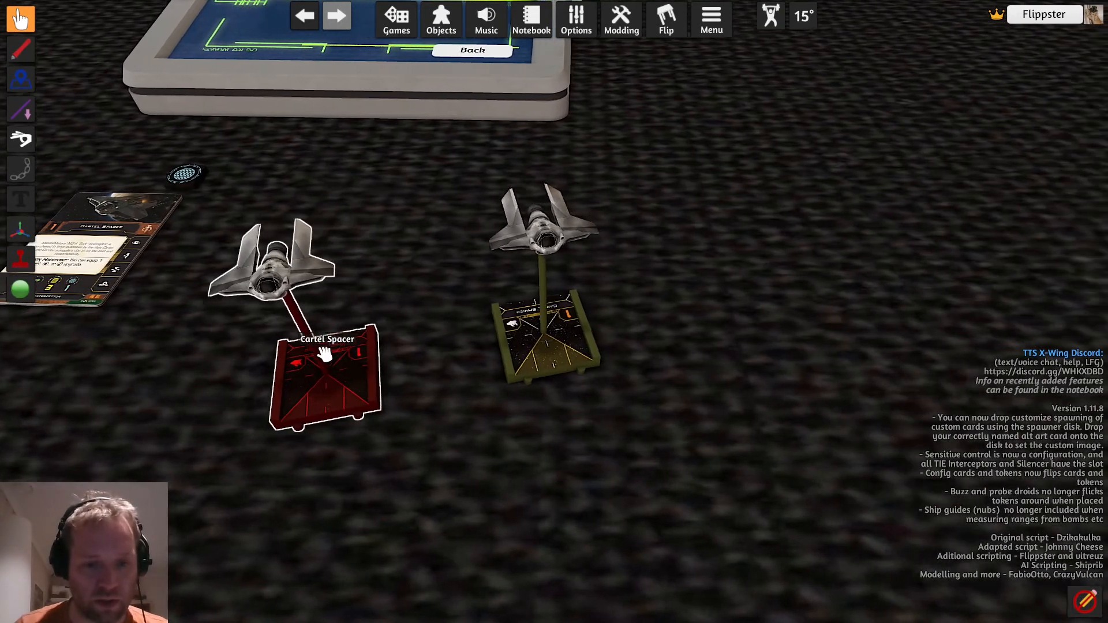
Set the modified Cartel Spacer's color tint to blue (000AFF)
right_click(507, 346)
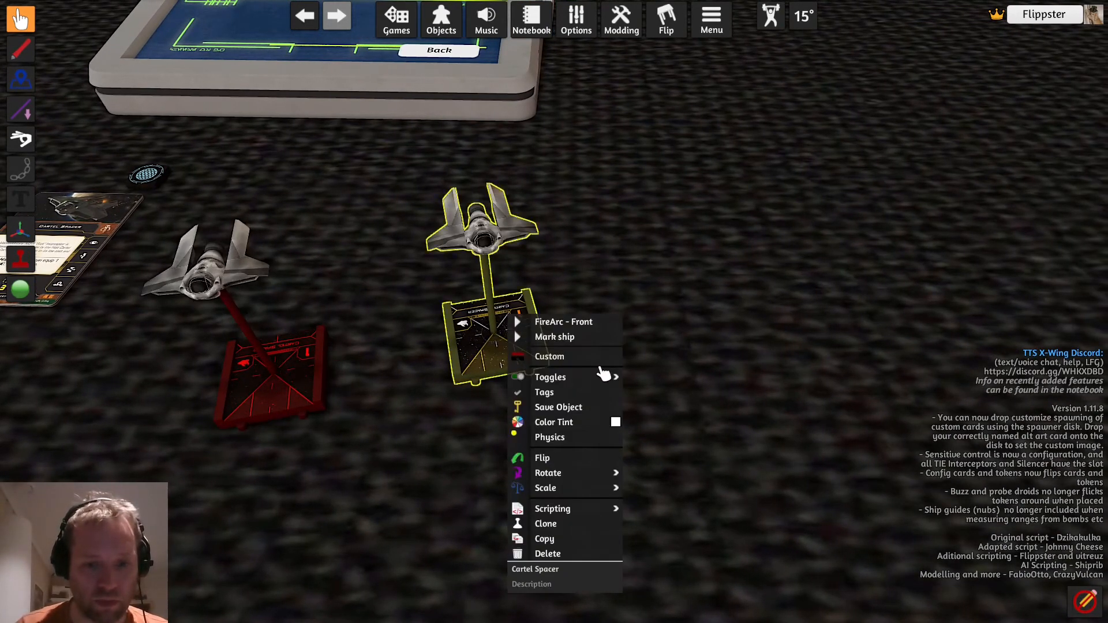
mouse_move(622, 387)
click(615, 423)
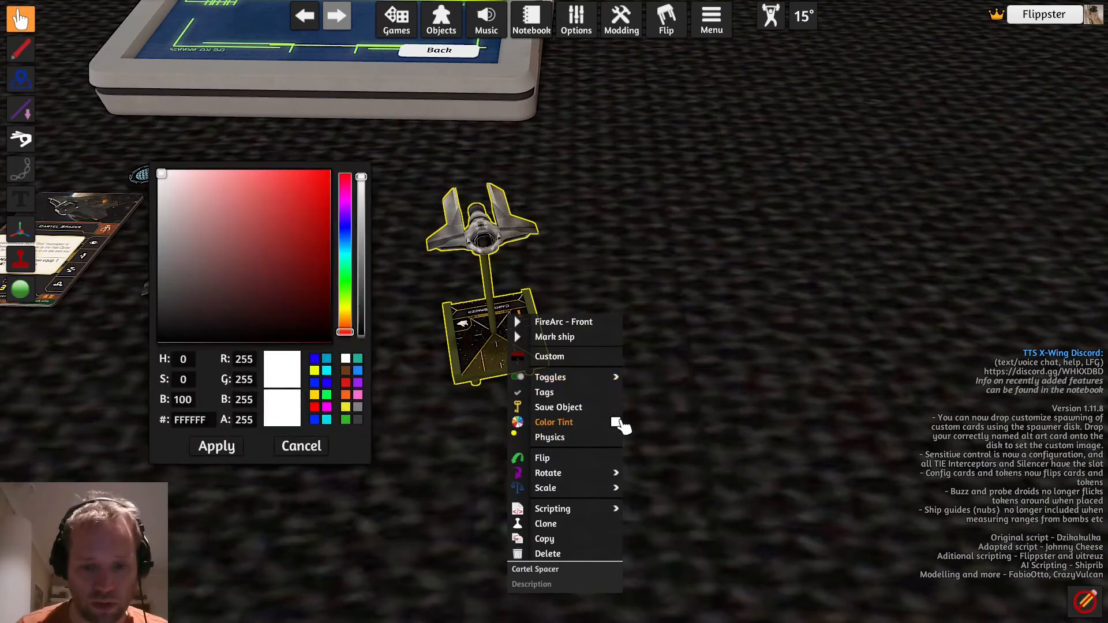
click(345, 229)
drag(321, 187, 366, 150)
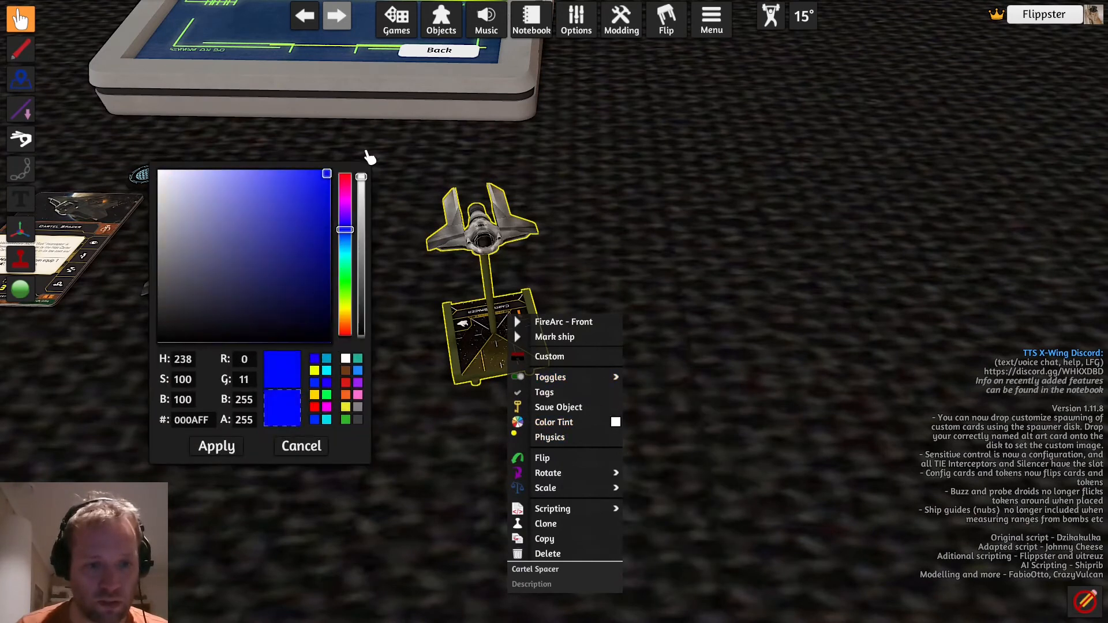
click(232, 451)
click(421, 471)
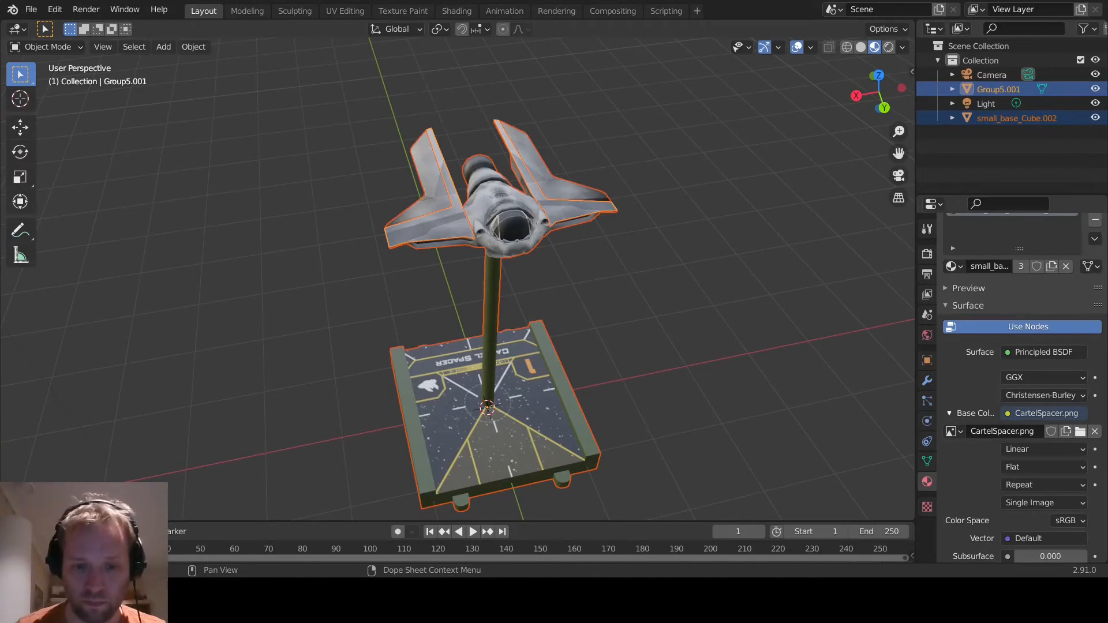
Switch to Blender and examine which parts of the ship belong to Group5.001 and which to small_base_Cube.002 by selecting each object
click(734, 374)
middle_drag(737, 371, 731, 343)
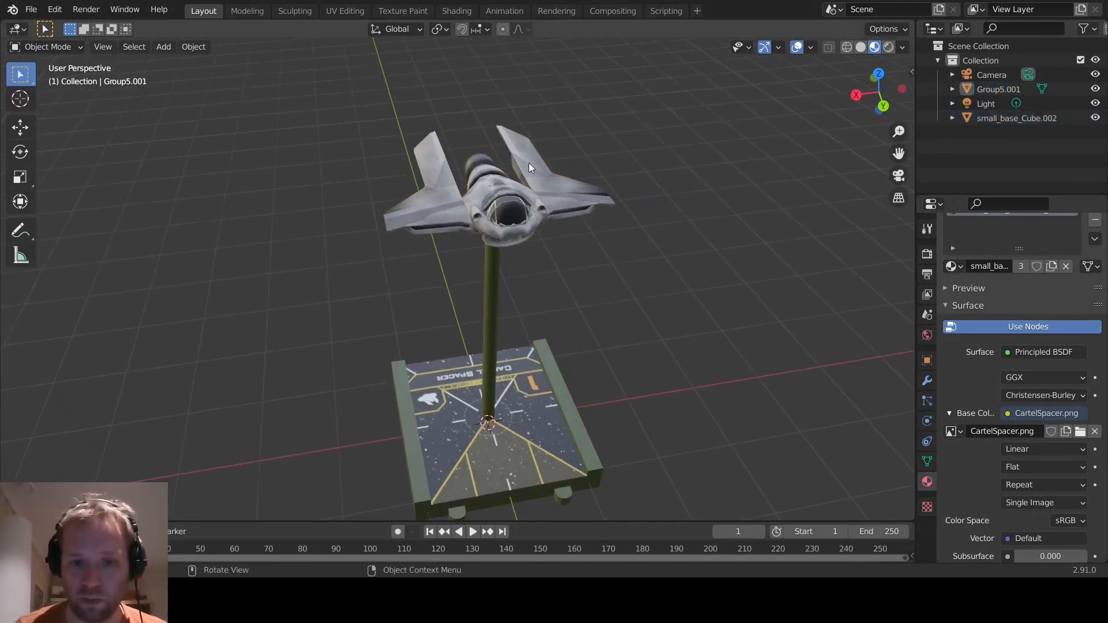
click(997, 89)
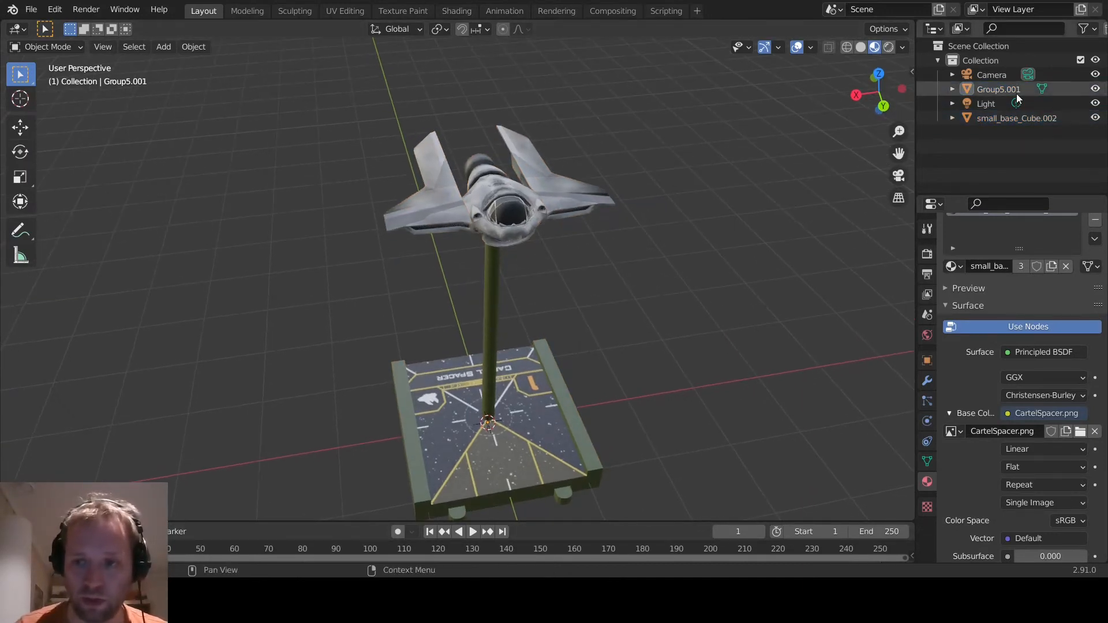
click(988, 118)
click(993, 89)
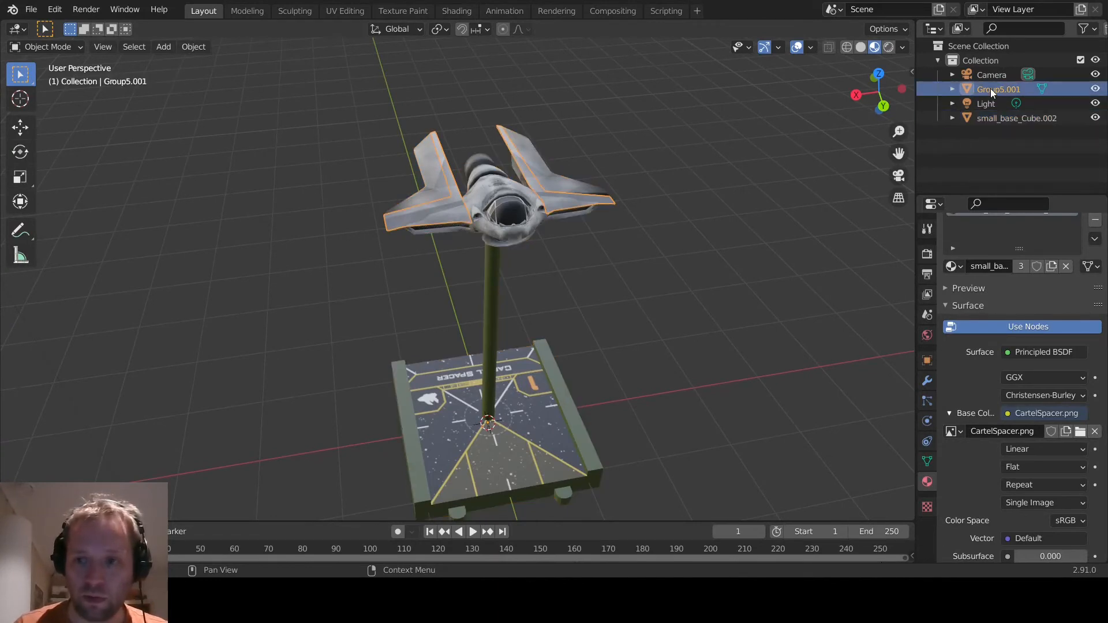
click(998, 120)
click(998, 91)
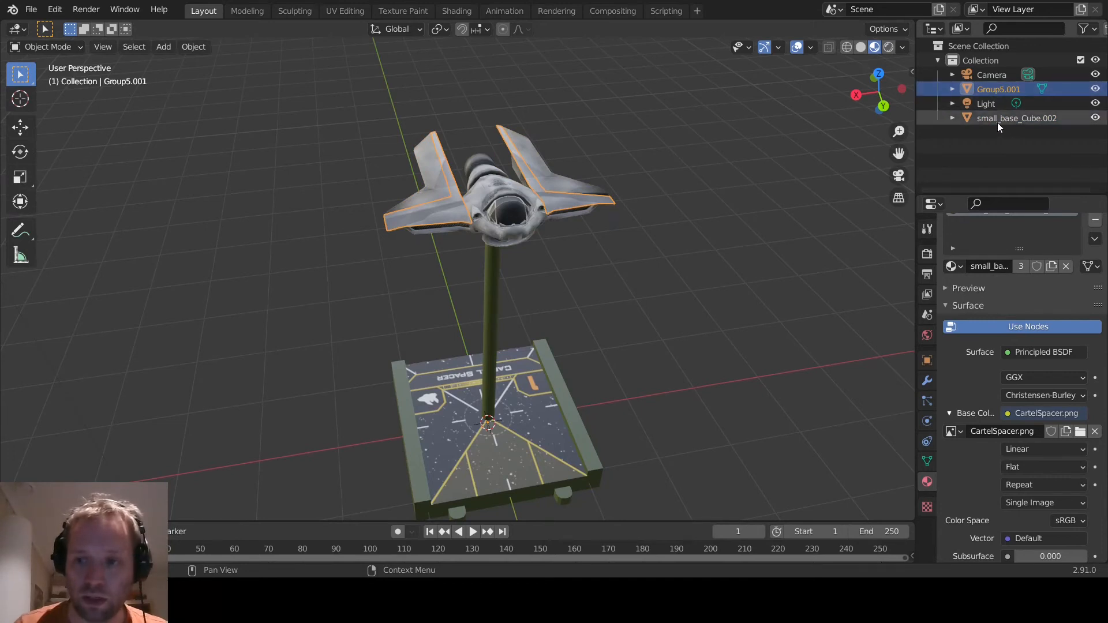
ctrl+click(998, 119)
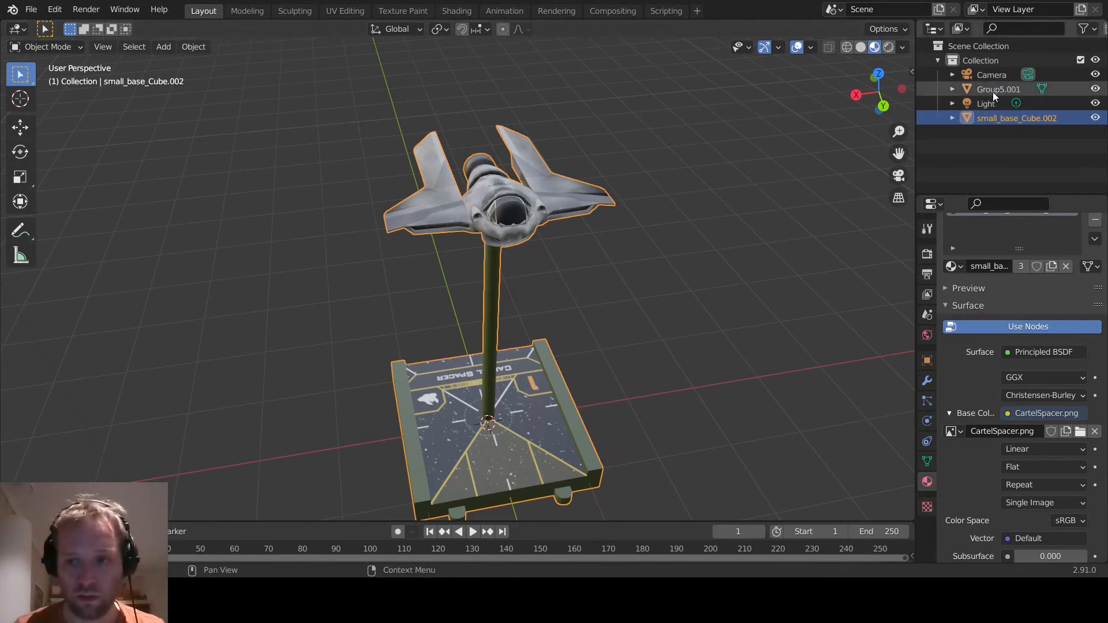
middle_drag(796, 190, 782, 218)
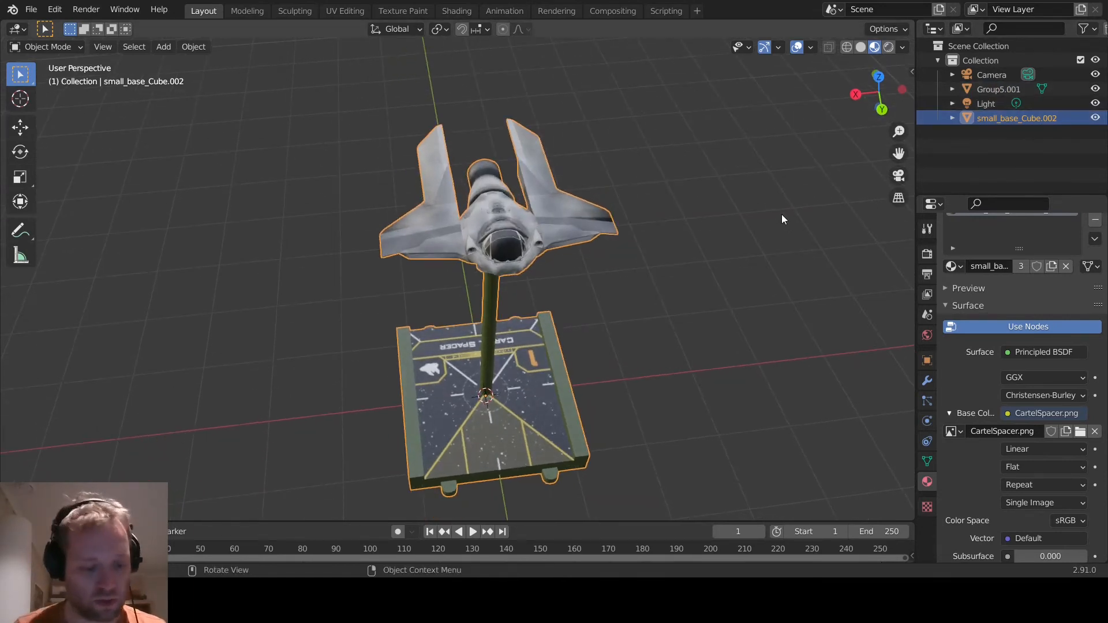
key(ctrl+v)
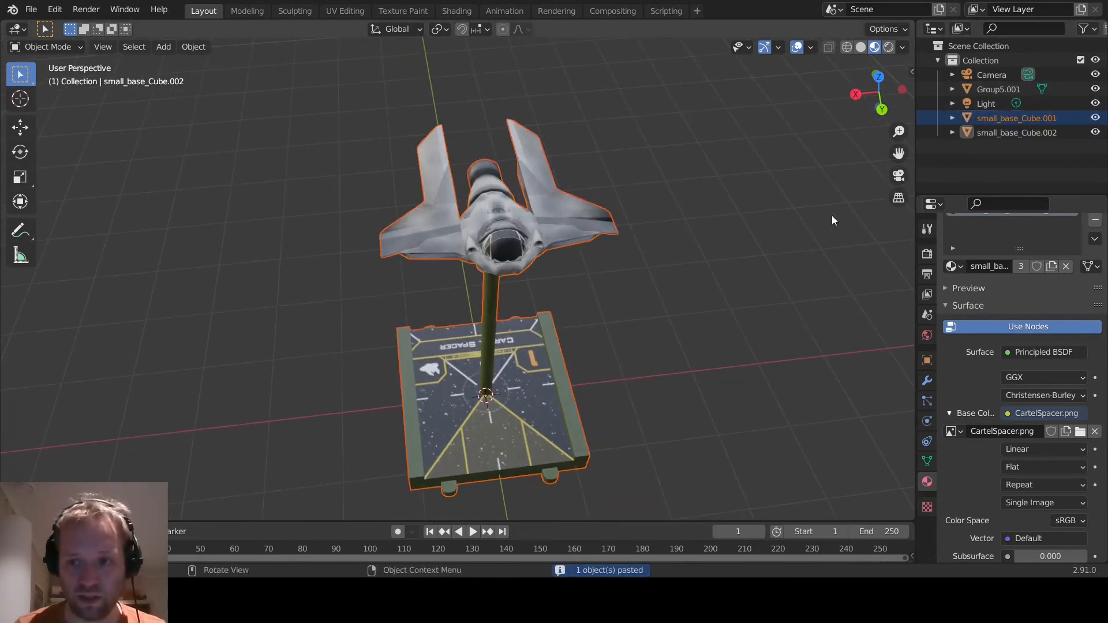
click(1029, 116)
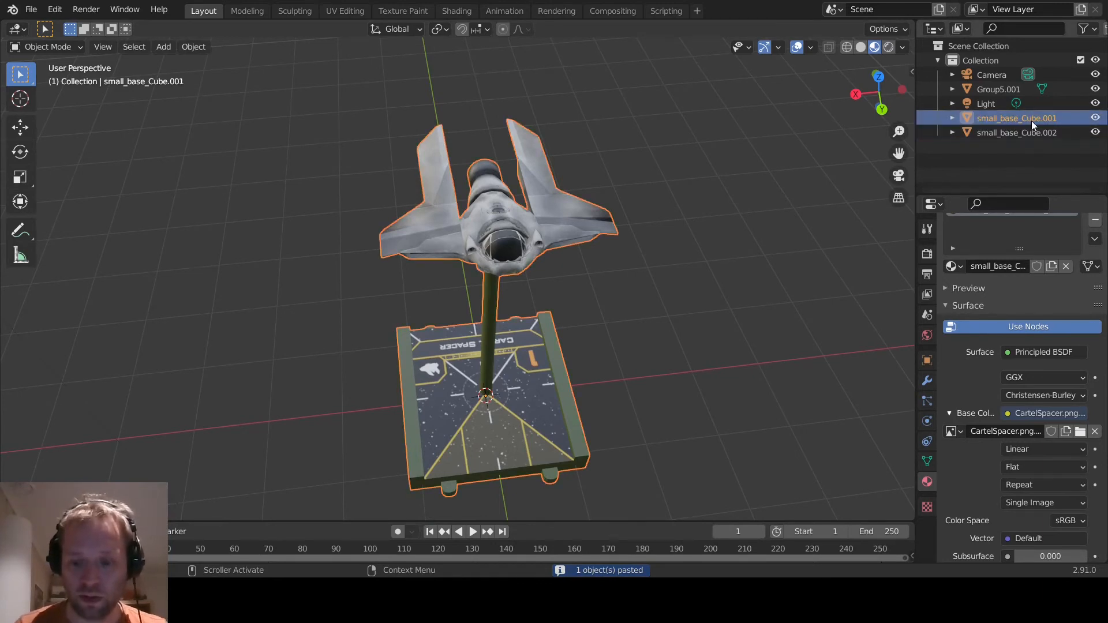
key(x)
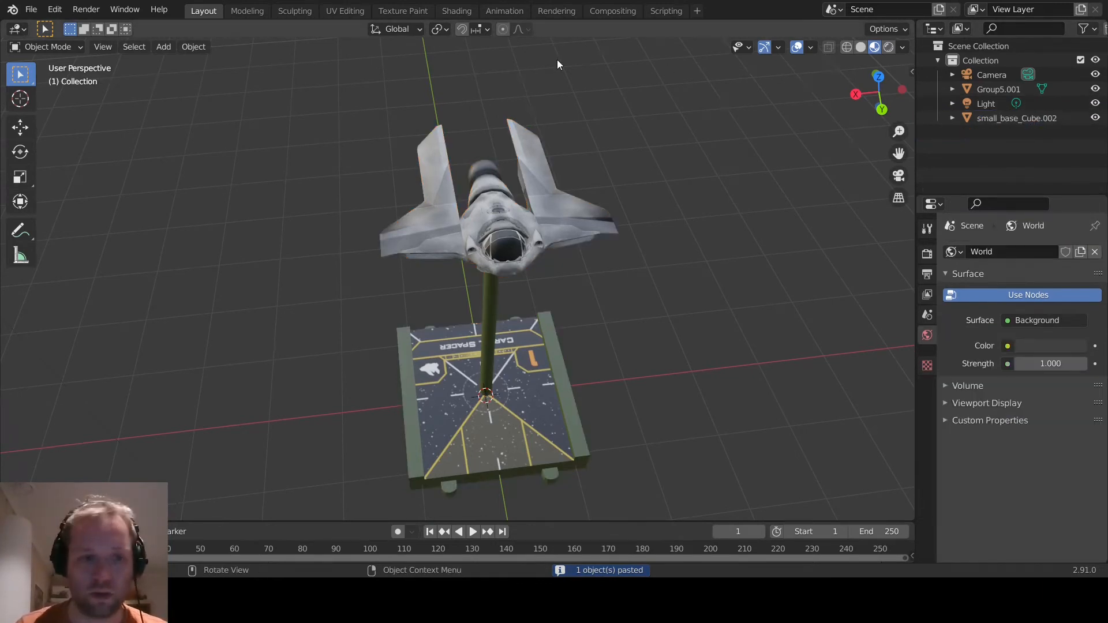
Select both Group5.001 and small_base_Cube.002 and export them in Wavefront (.obj) format
click(998, 89)
ctrl+click(1016, 118)
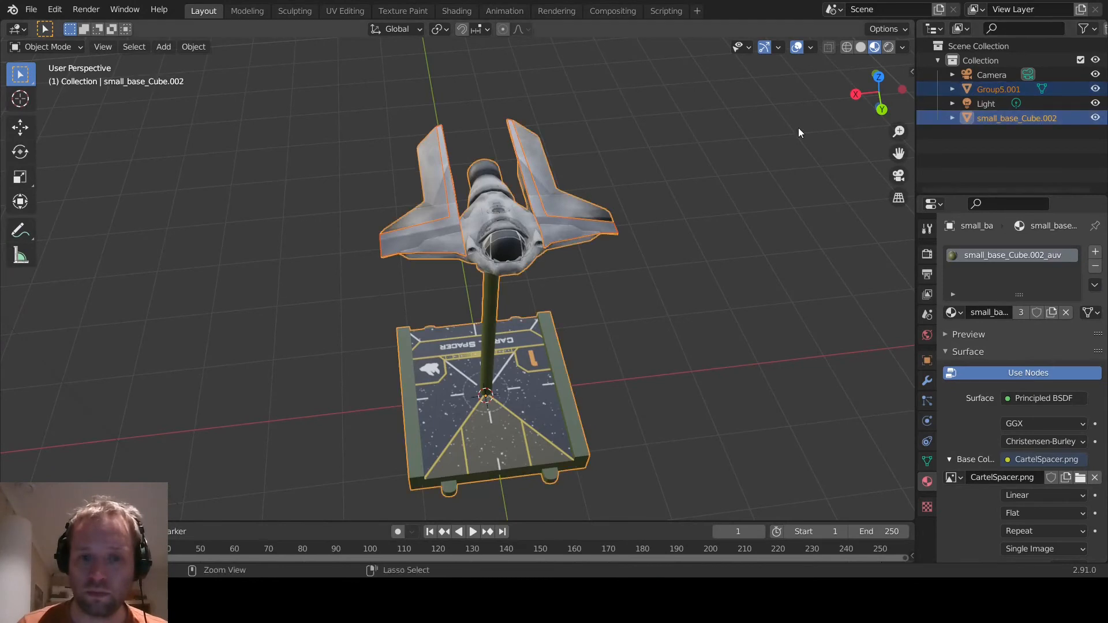
click(31, 9)
mouse_move(95, 218)
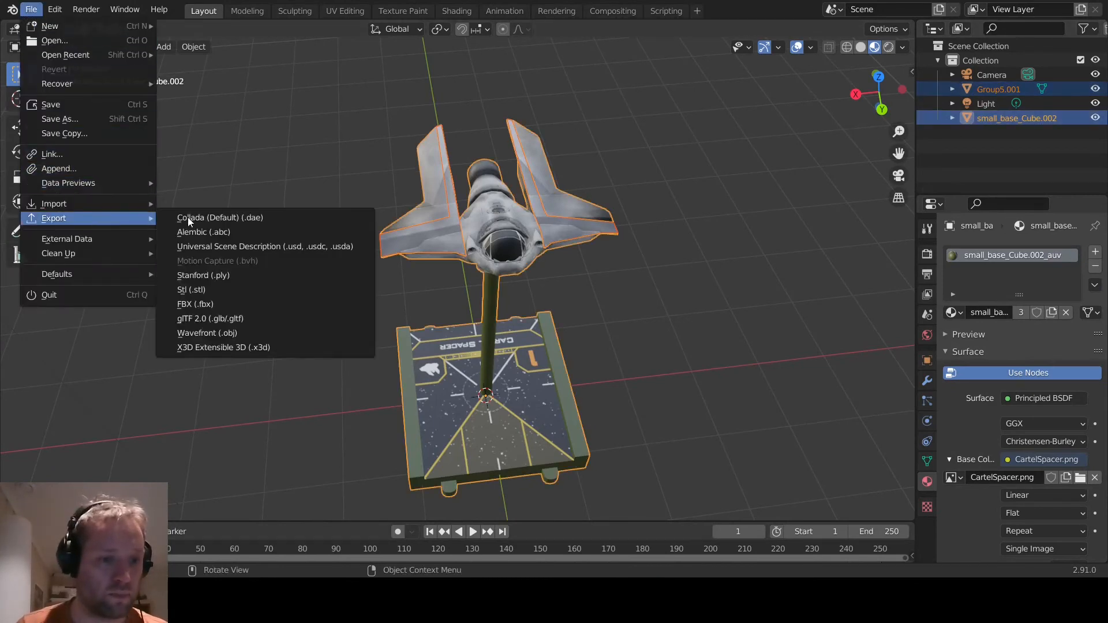
click(310, 333)
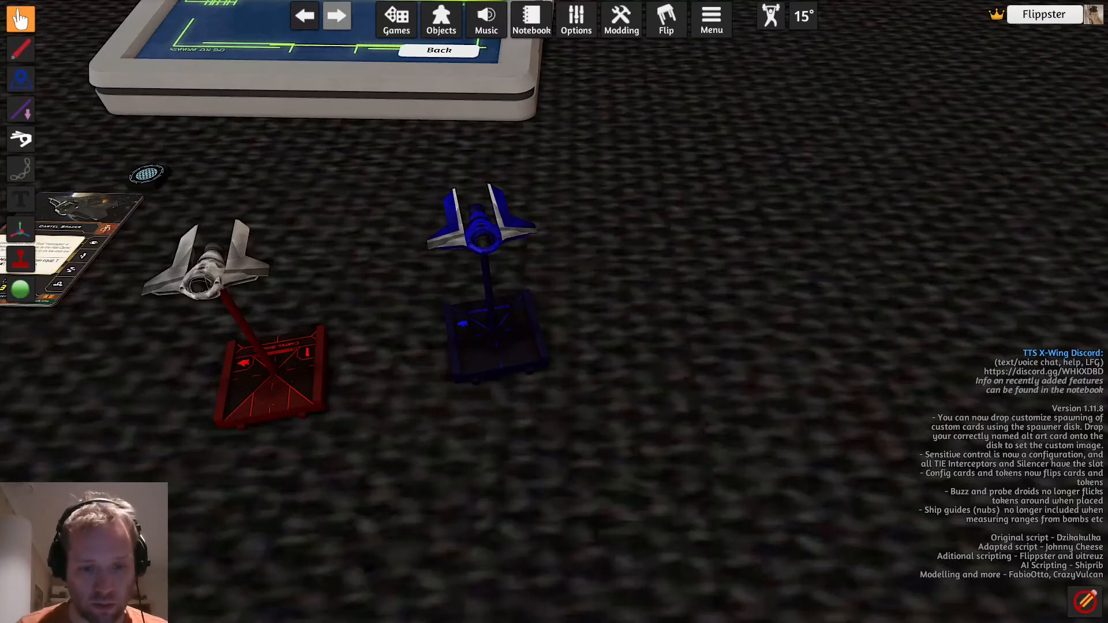
Switch to Tabletop Simulator and try to reimport the blue-tinted Cartel Spacer's custom model with the newly exported file
right_drag(650, 479, 499, 324)
right_click(500, 324)
click(574, 367)
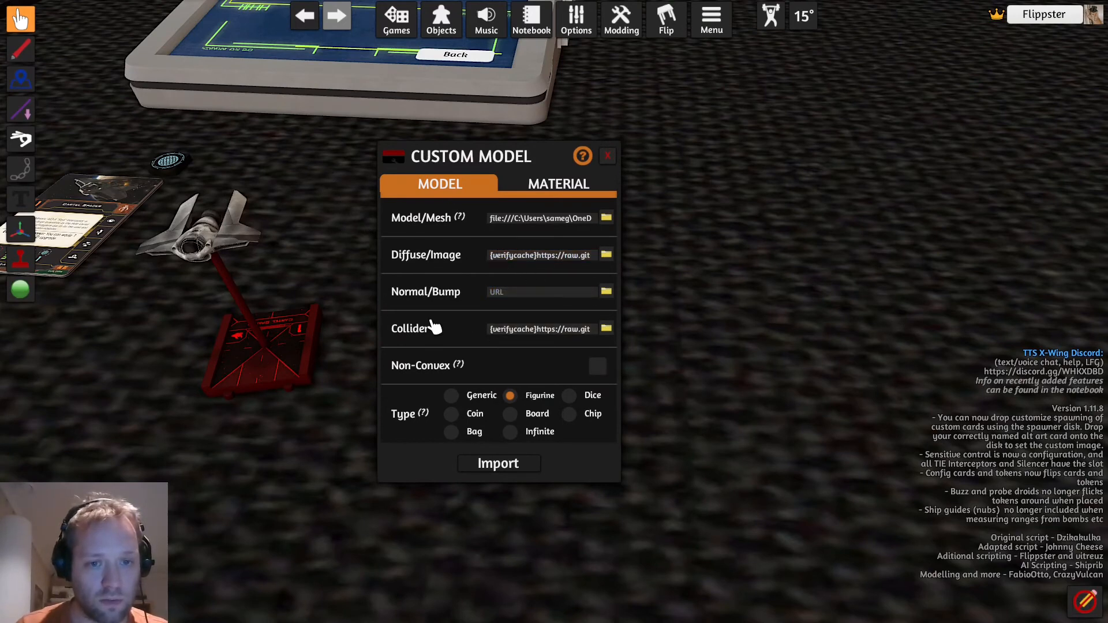
click(606, 329)
click(613, 331)
click(522, 466)
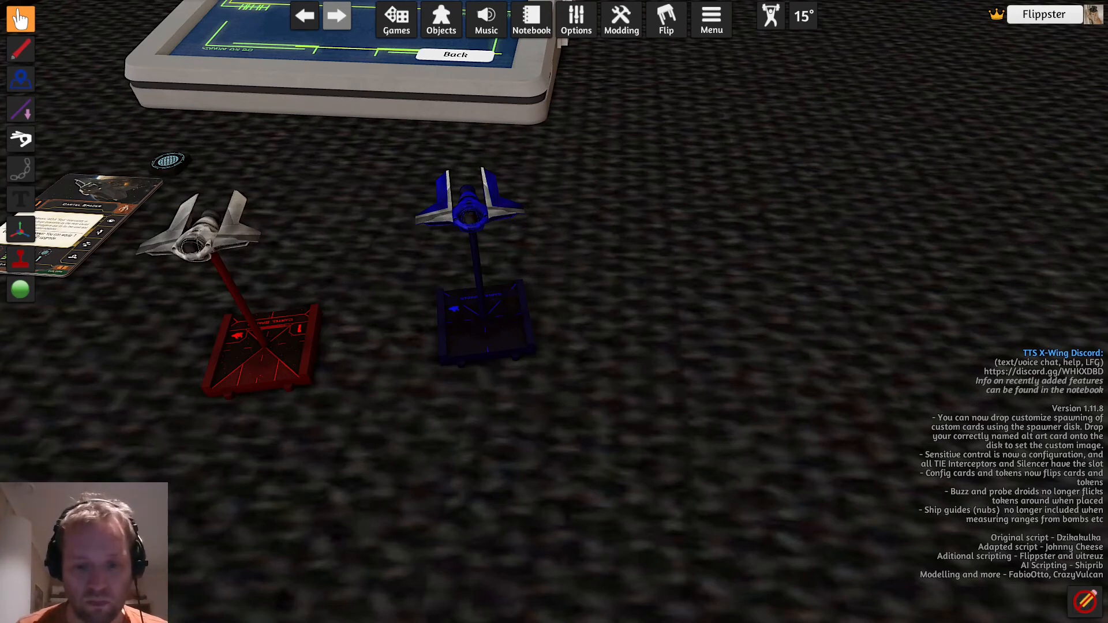
Load the exported mesh from the local disk into the blue-tinted Cartel Spacer's custom model settings and import it
right_drag(554, 311, 612, 314)
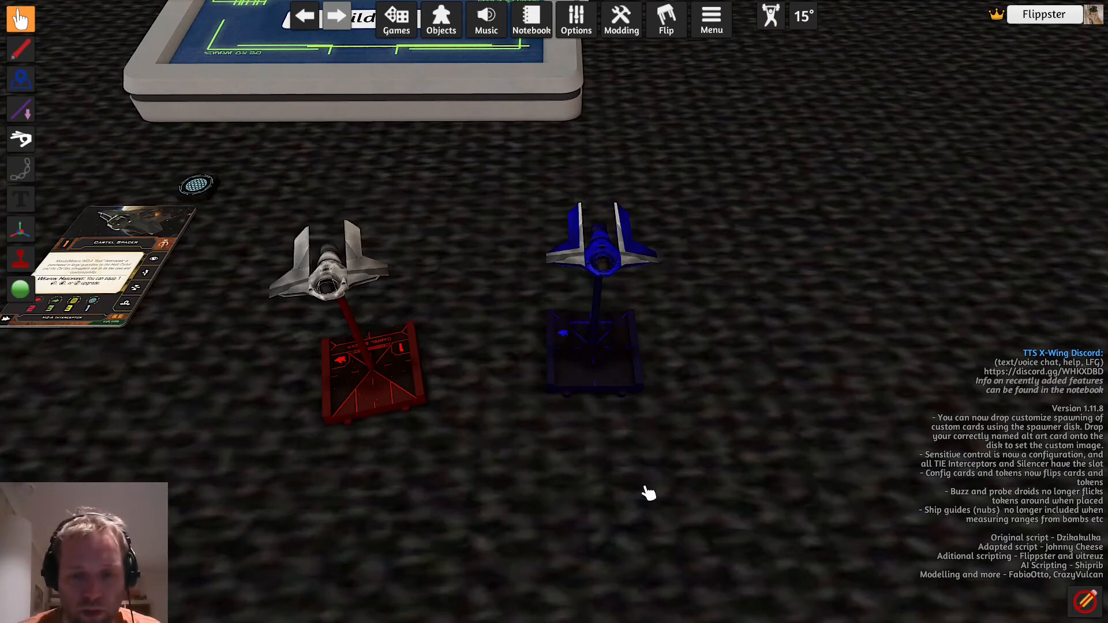
right_drag(674, 512, 607, 492)
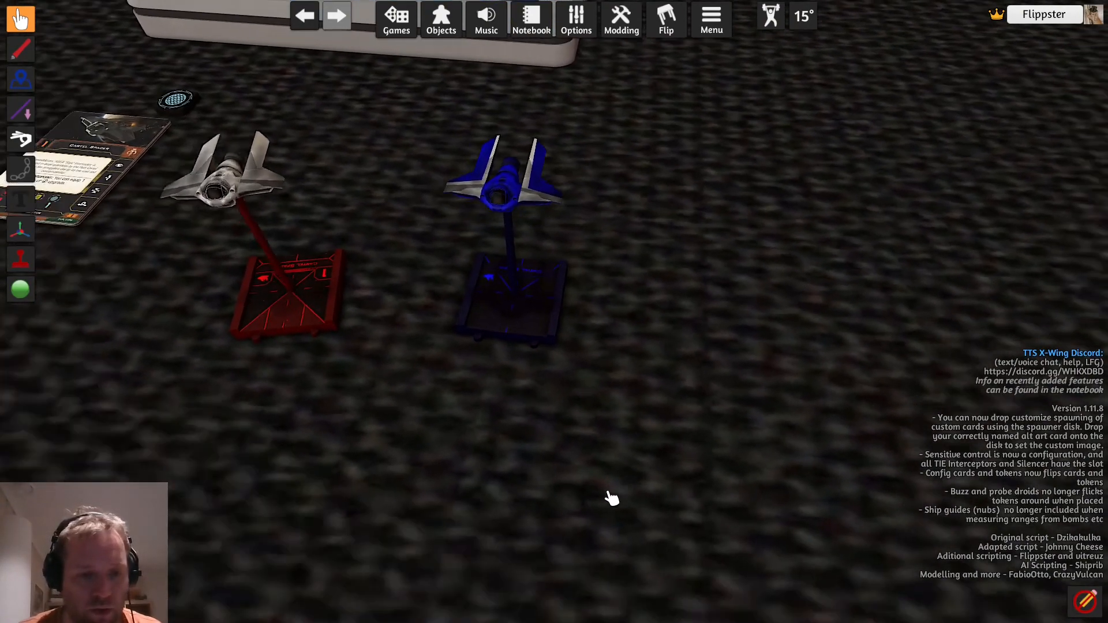
scroll(609, 491, down, 1)
drag(538, 334, 566, 331)
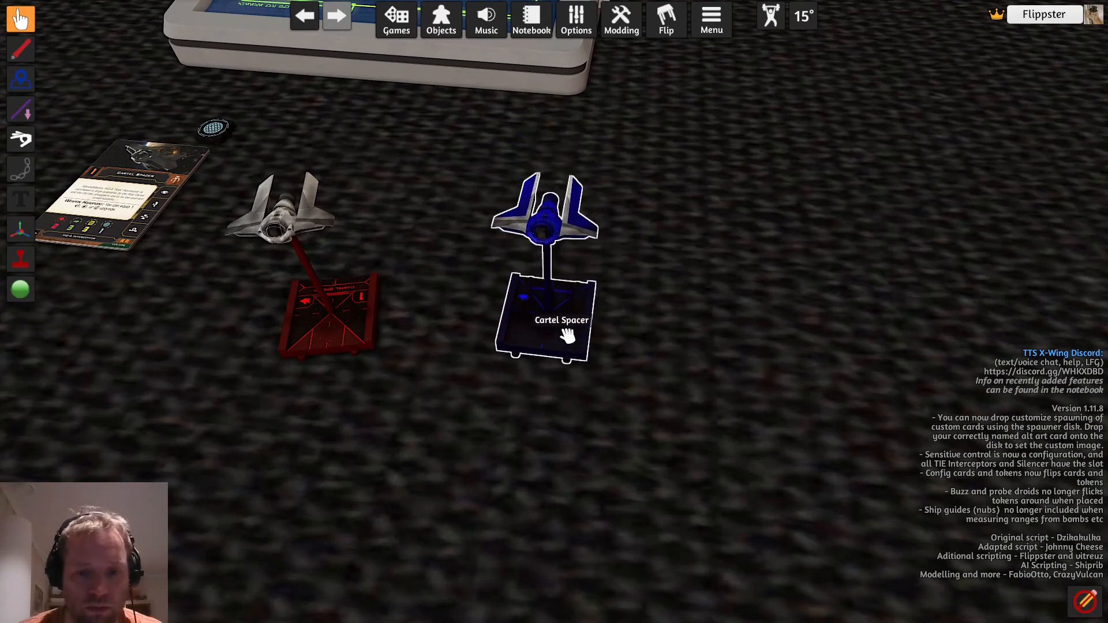
right_click(567, 334)
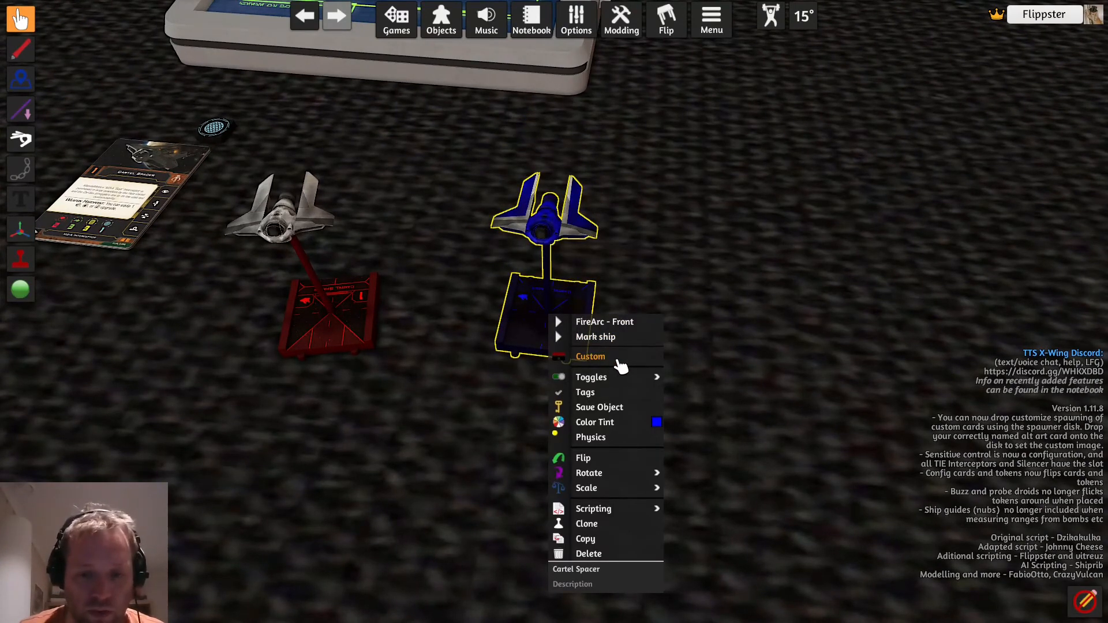
click(590, 356)
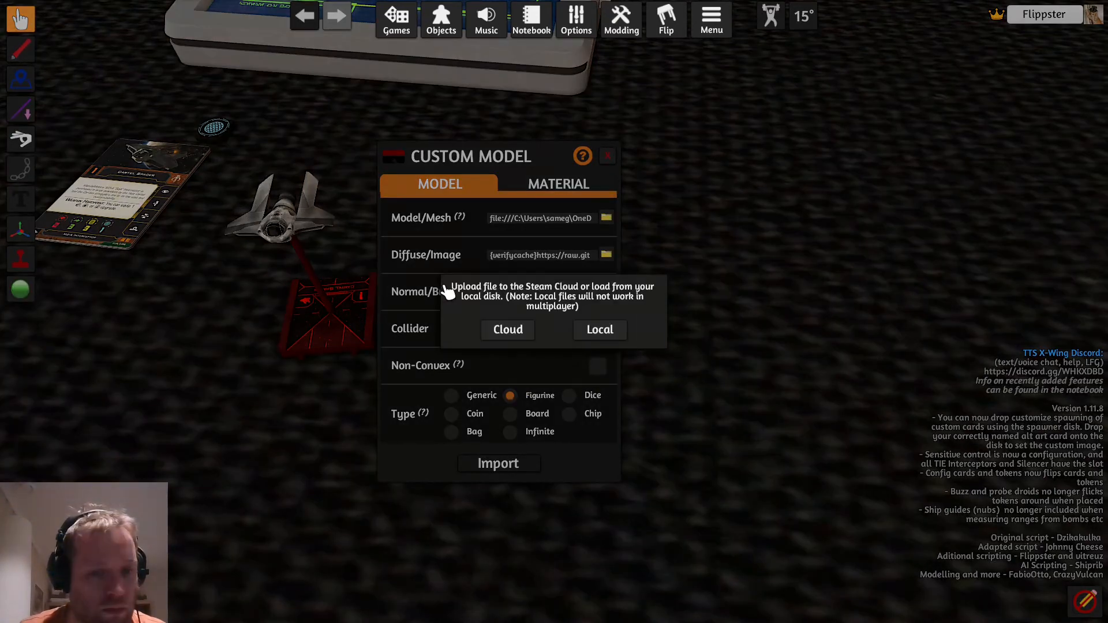
click(606, 329)
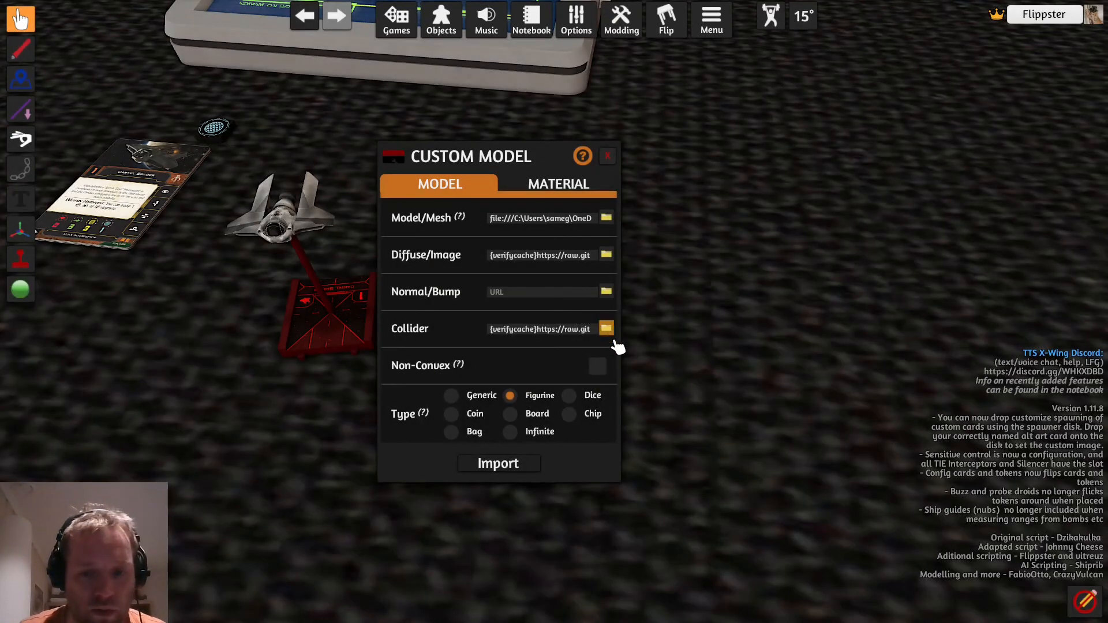
click(508, 465)
Reposition the reimported Cartel Spacer beside the red ship and inspect its tinted wing panels up close
right_drag(692, 437, 687, 423)
scroll(687, 423, up, 1)
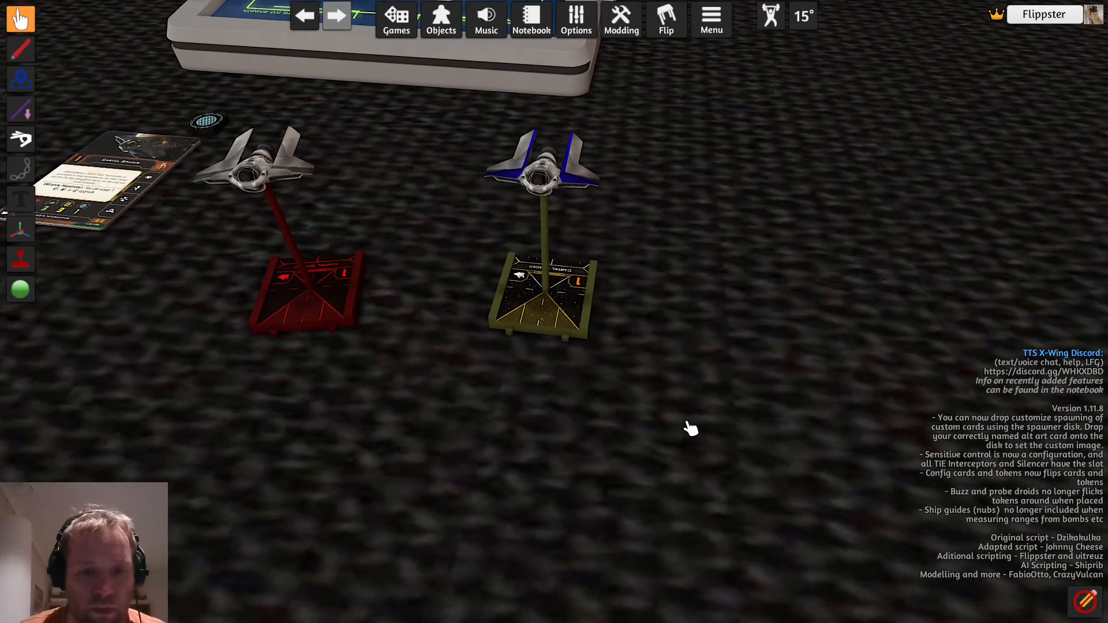
drag(568, 303, 618, 334)
right_drag(663, 358, 718, 397)
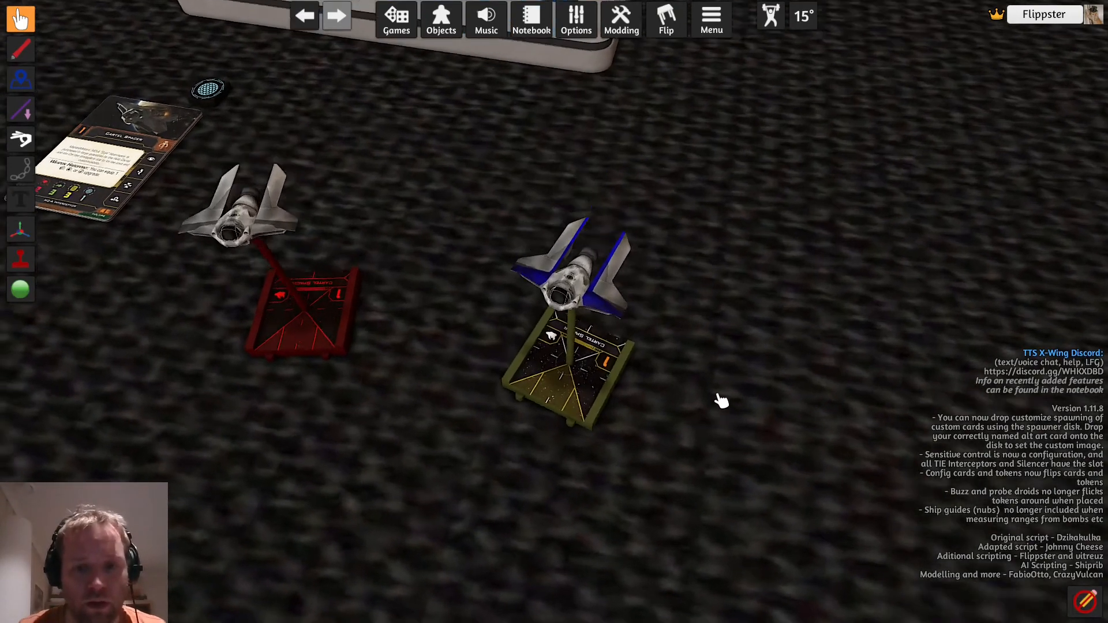
scroll(715, 397, up, 2)
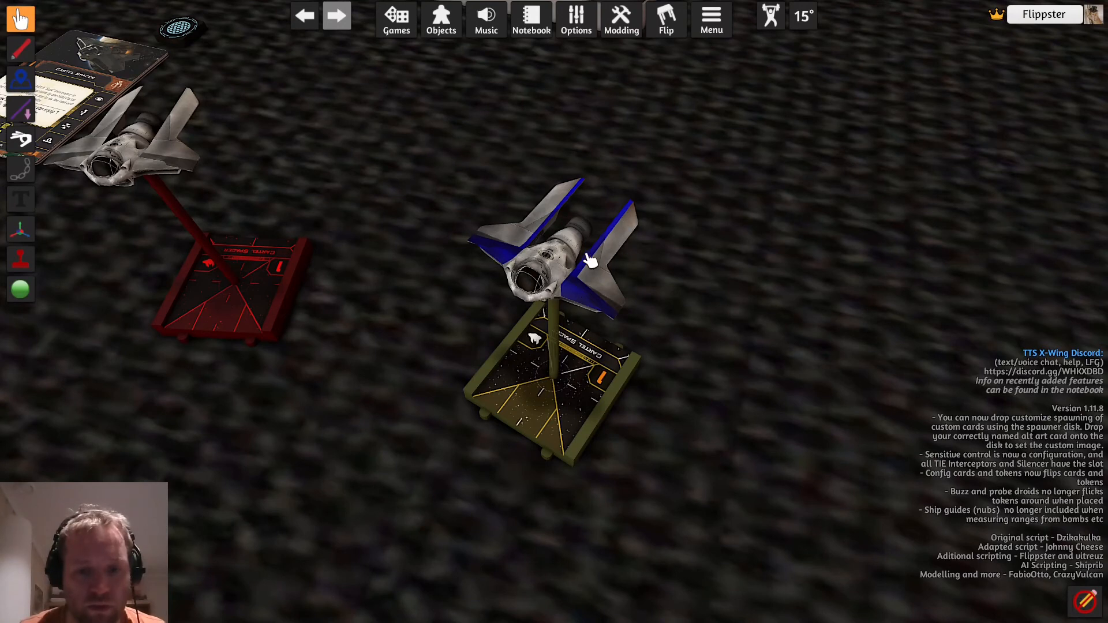
key(a)
key(s)
drag(649, 358, 614, 299)
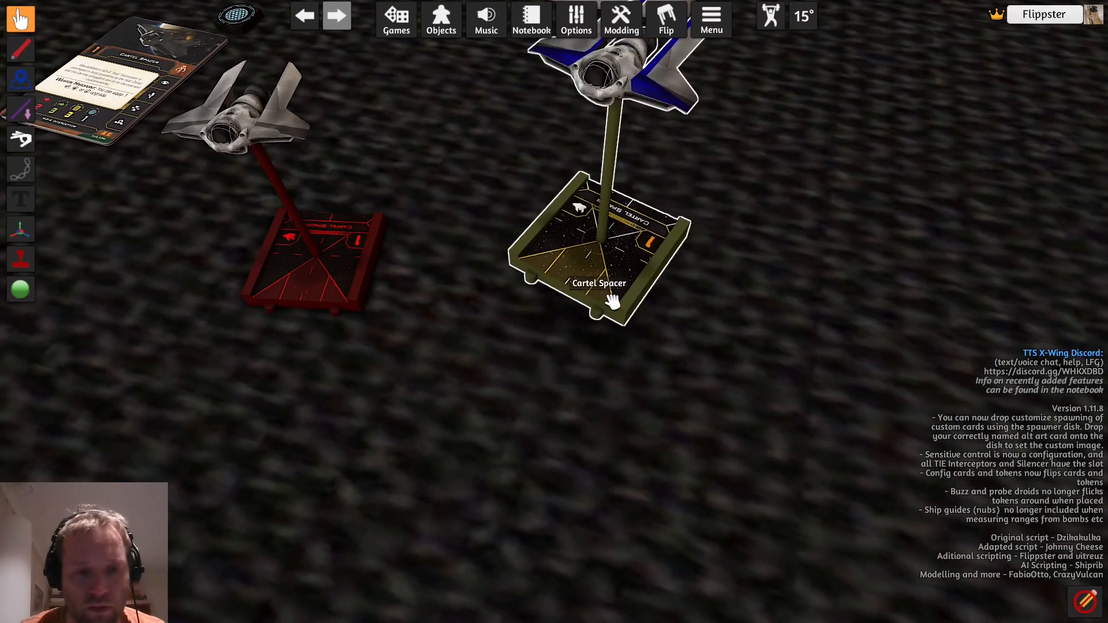
Set the reimported Cartel Spacer's color tint to bright green (3BFF01)
right_click(594, 297)
click(701, 400)
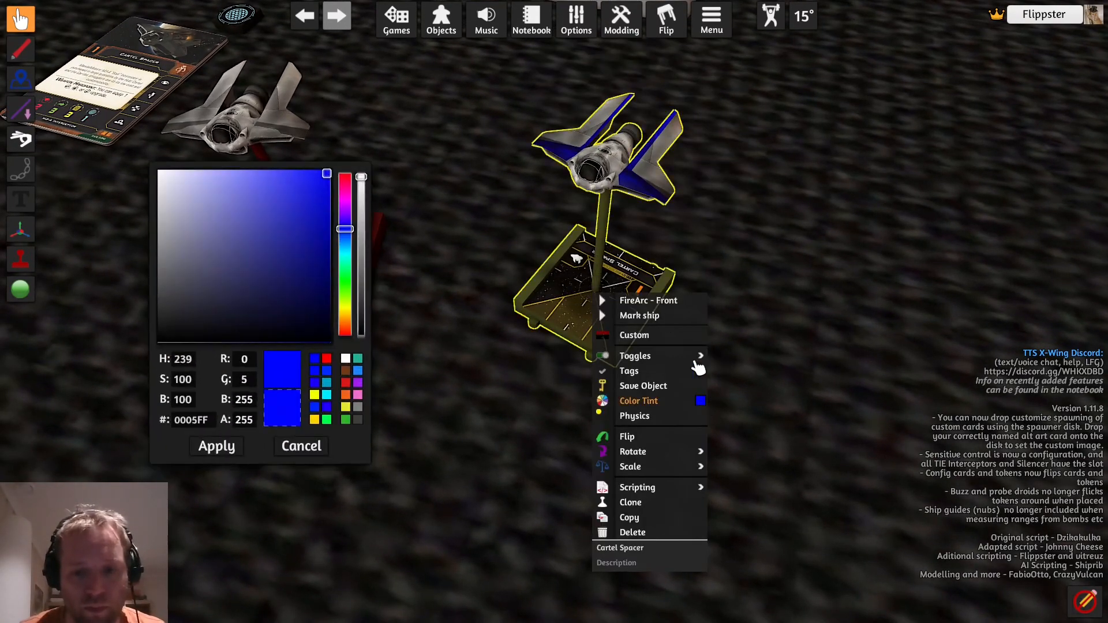
click(343, 288)
click(325, 180)
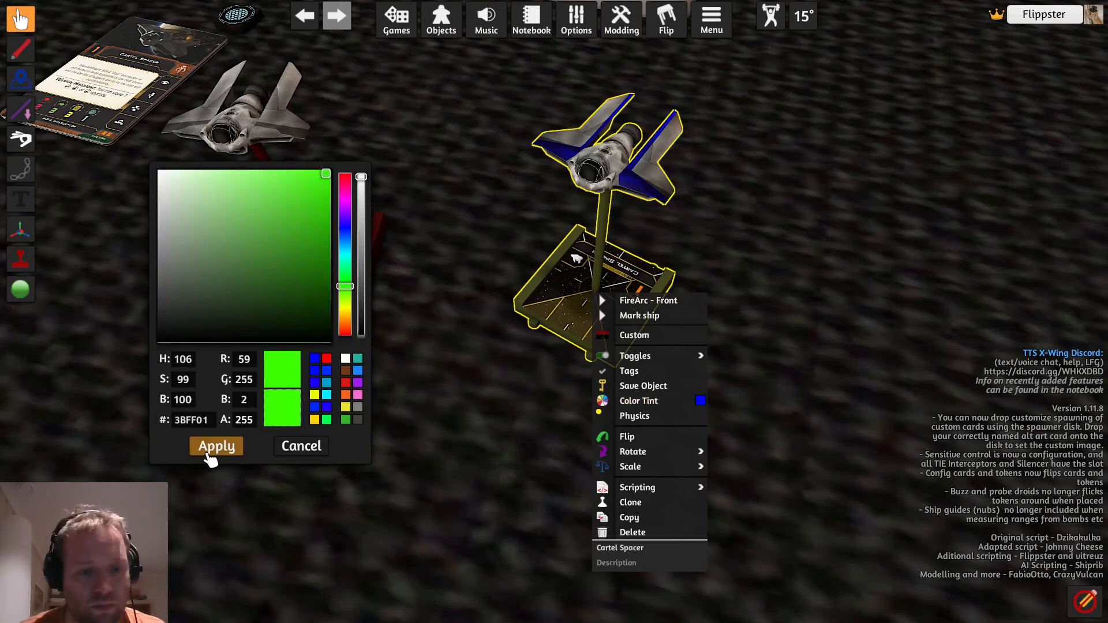
click(215, 446)
scroll(378, 450, down, 2)
click(392, 442)
Duplicate the green-tinted Cartel Spacer and place the copy in a row next to it
key(ctrl+c)
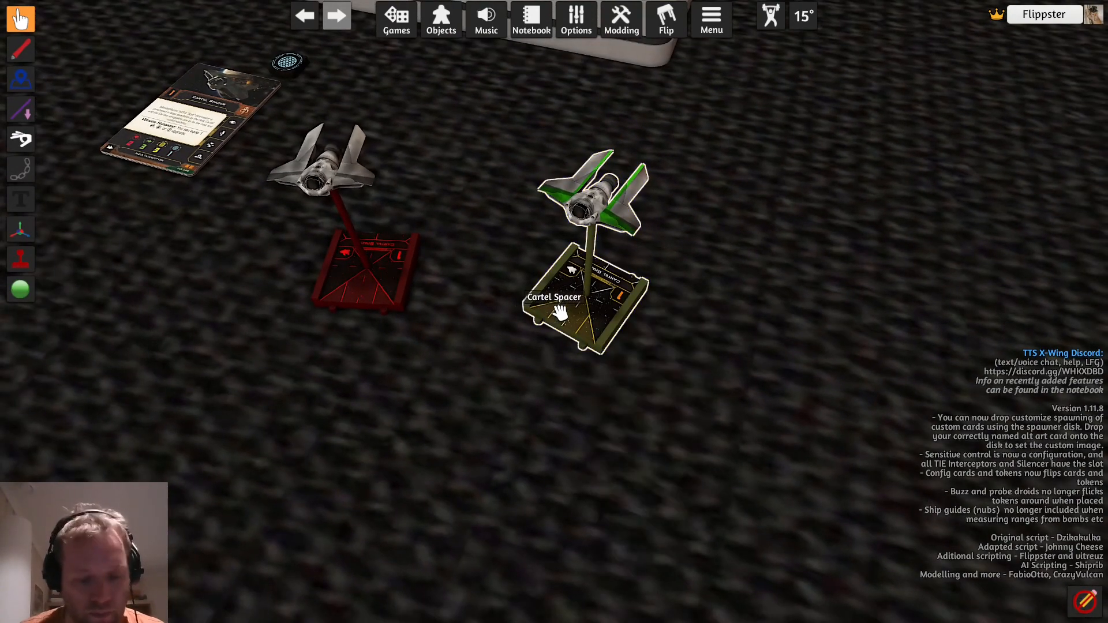
key(ctrl+v)
key(s)
key(d)
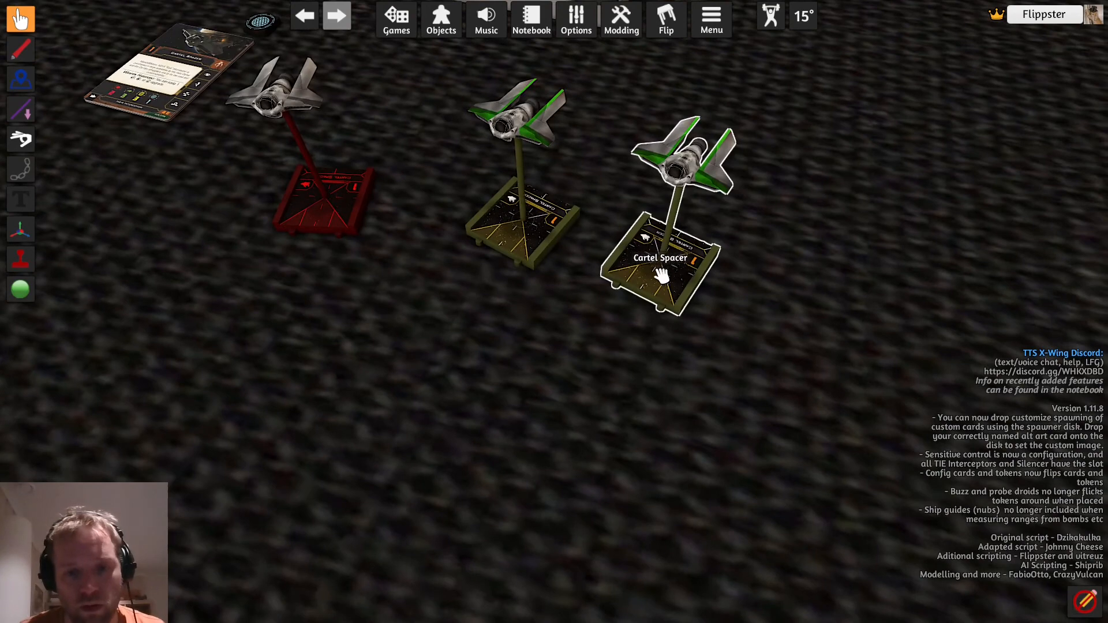
scroll(466, 343, down, 2)
drag(645, 283, 585, 278)
key(q)
key(q)
key(d)
Set the copied Cartel Spacer's color tint to cyan (01D7FF) and paste a duplicate of it at the end of the row
right_click(586, 278)
click(692, 379)
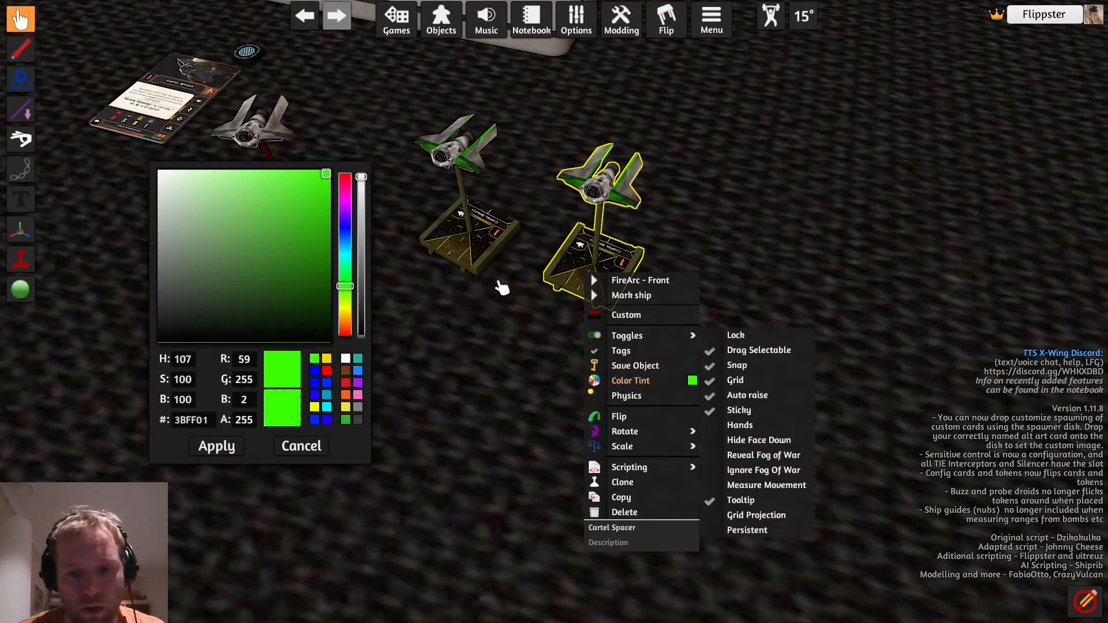
click(345, 251)
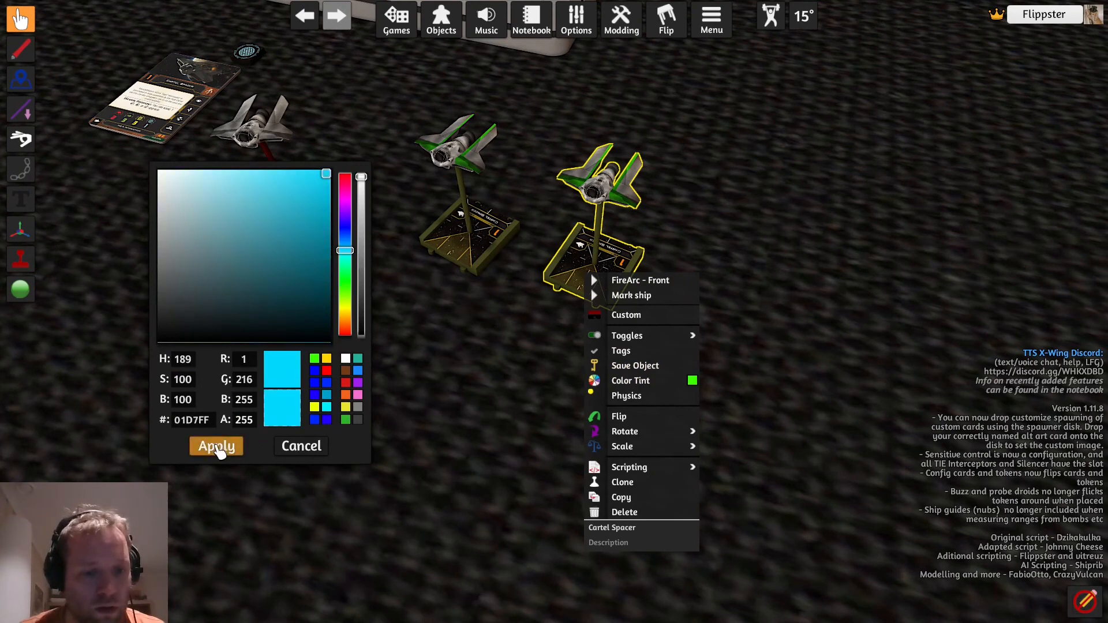
click(217, 446)
key(ctrl+c)
key(ctrl+v)
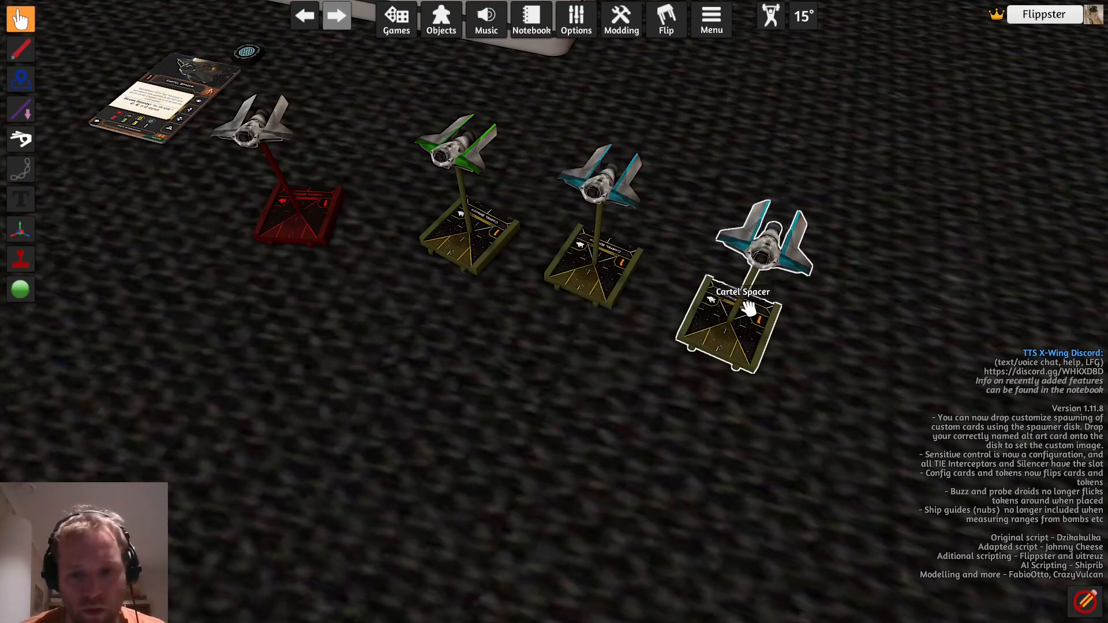
Set the color tint of the last Cartel Spacer in the row to magenta
right_click(743, 314)
click(855, 419)
right_click(752, 318)
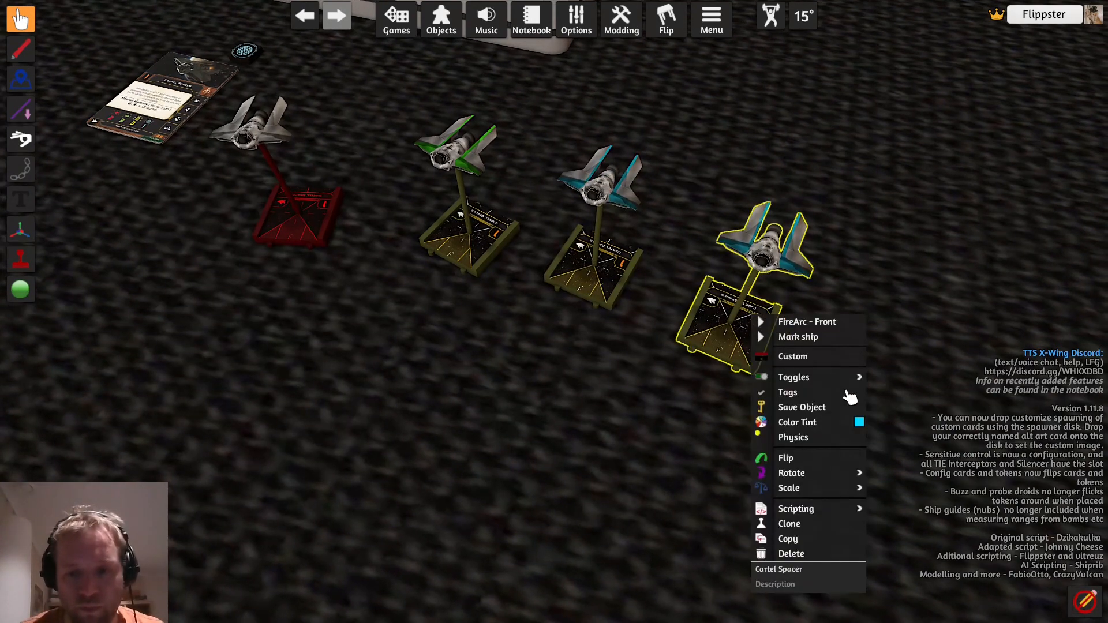
click(860, 423)
drag(346, 227, 323, 204)
click(212, 449)
click(506, 419)
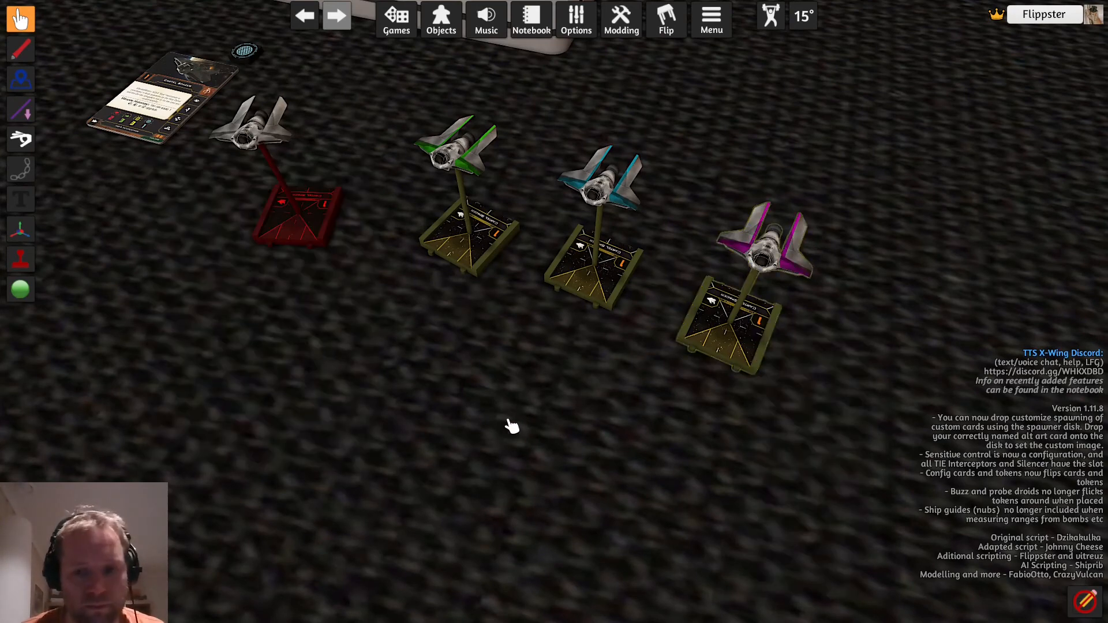
Examine the tinted wing panels on the row of Cartel Spacers up close and from several angles
right_drag(506, 419, 513, 363)
scroll(513, 363, down, 1)
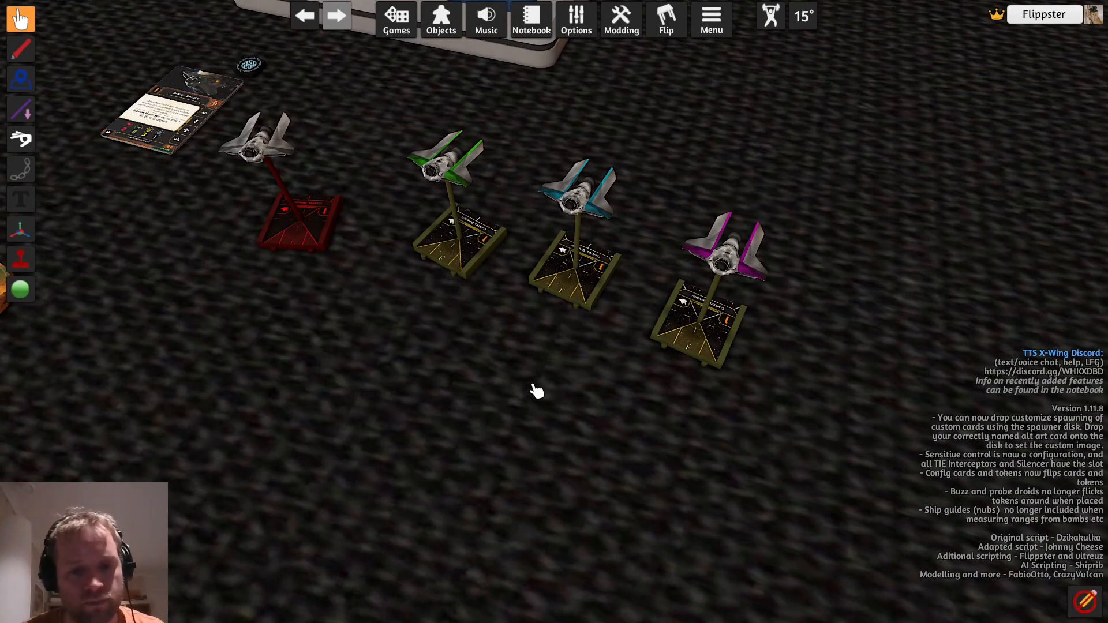
scroll(529, 403, up, 3)
right_drag(520, 435, 601, 427)
scroll(487, 437, up, 2)
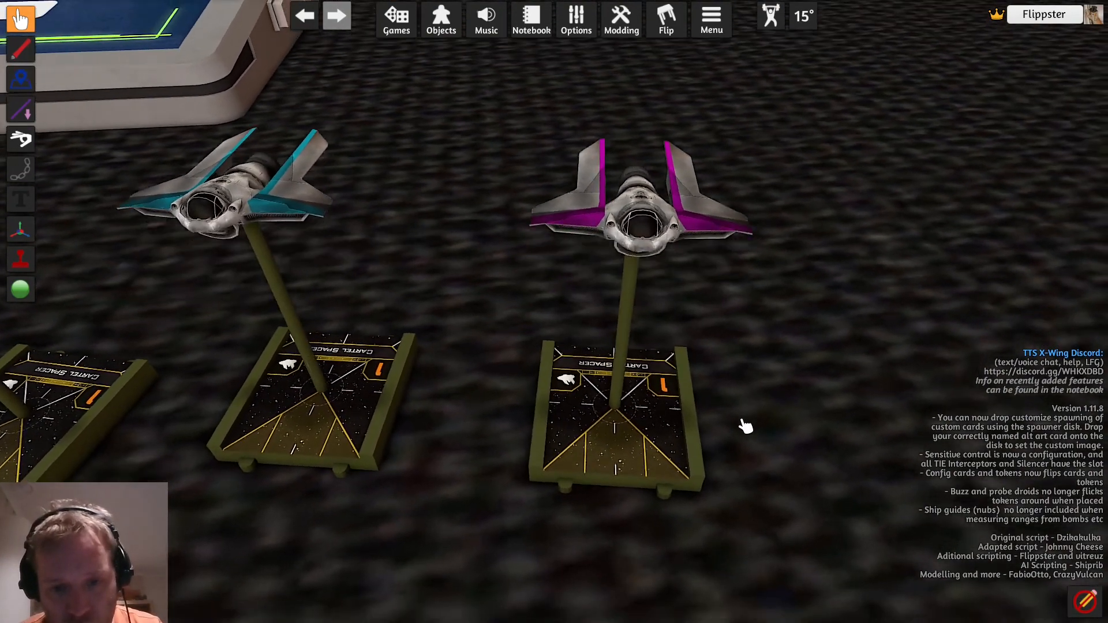
key(s)
right_drag(741, 422, 657, 382)
key(a)
scroll(740, 427, down, 3)
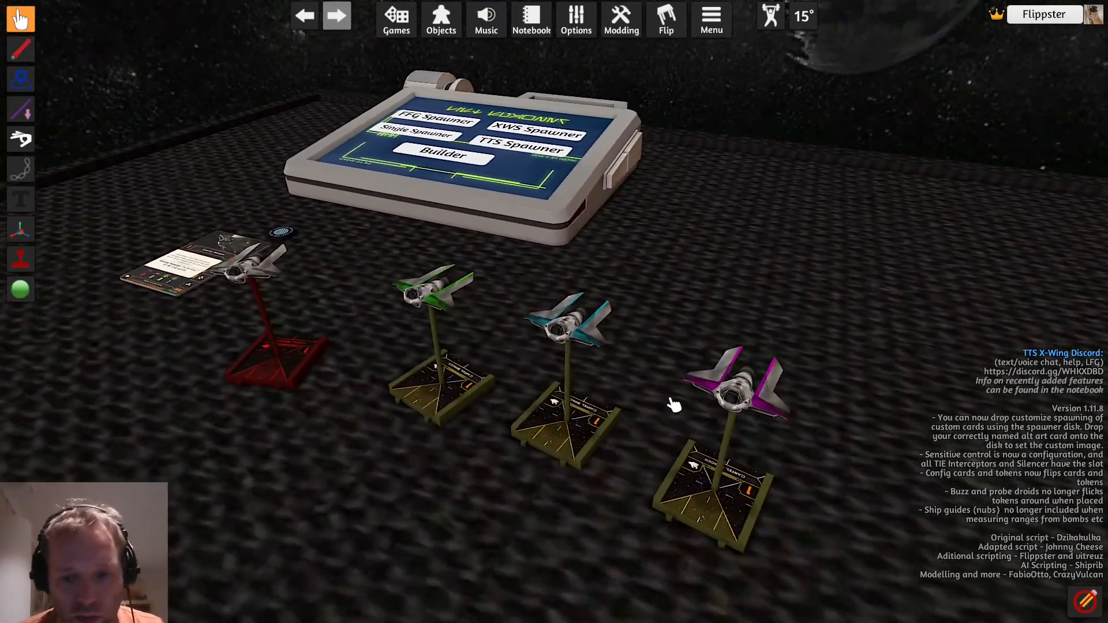
scroll(667, 397, up, 3)
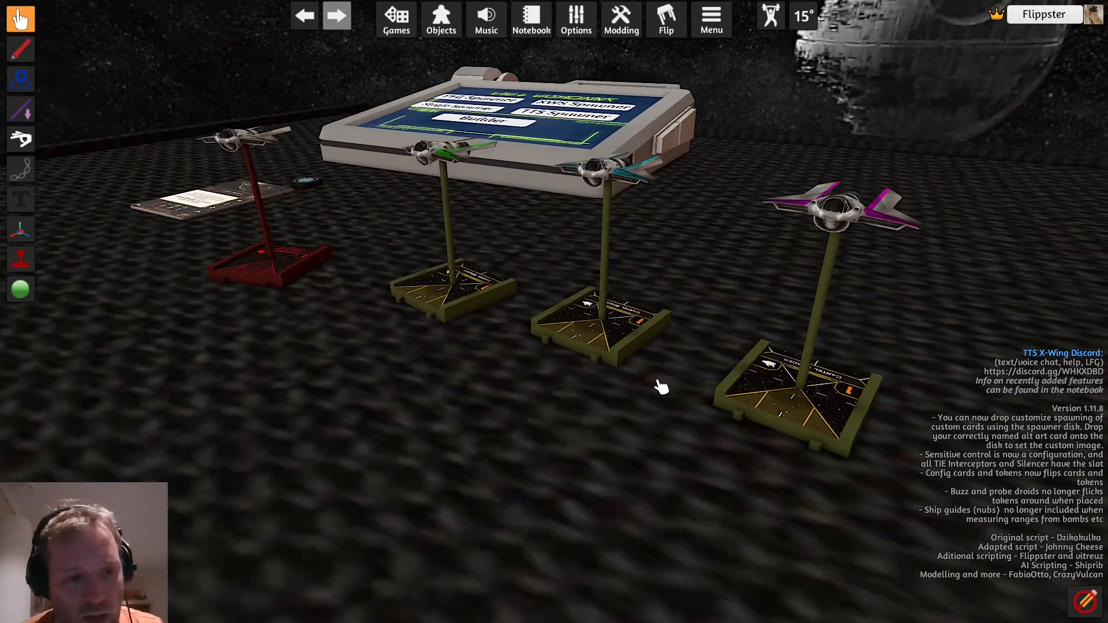
scroll(657, 382, down, 4)
right_drag(657, 381, 661, 426)
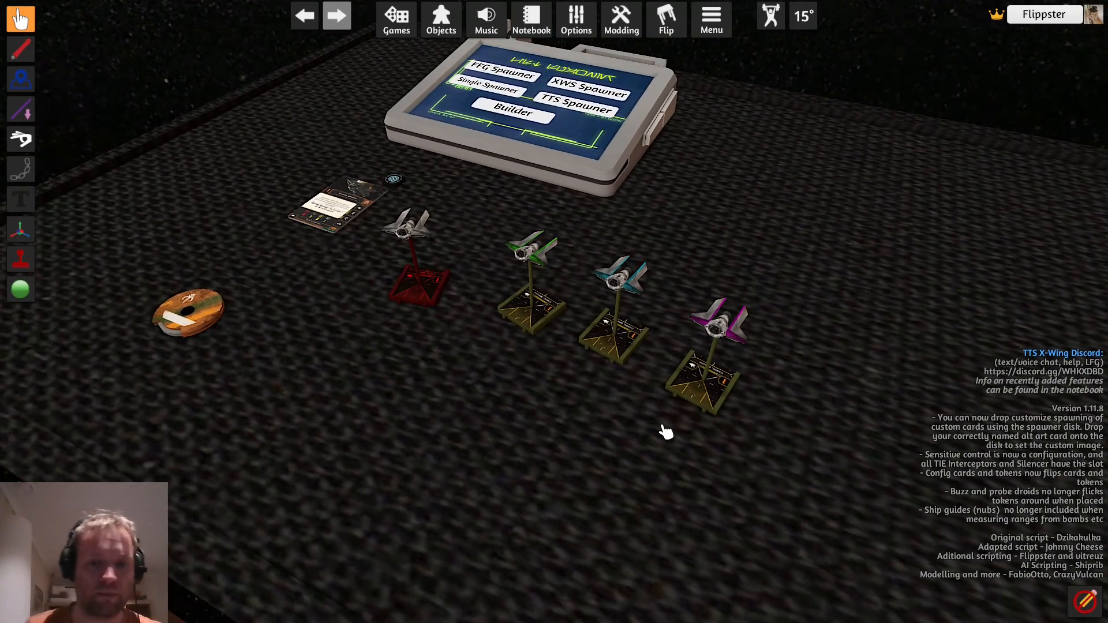